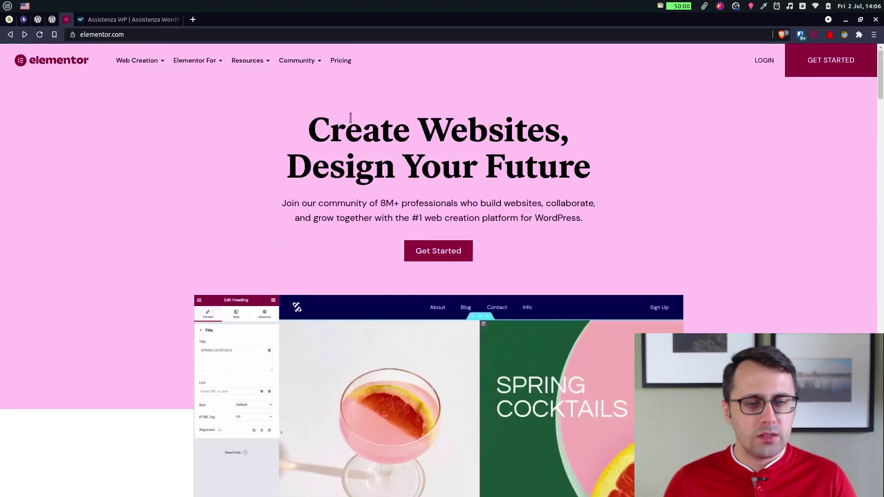
Review the yearly prices and included features of the Elementor Pro plans on the pricing page.
mouse_move(244, 68)
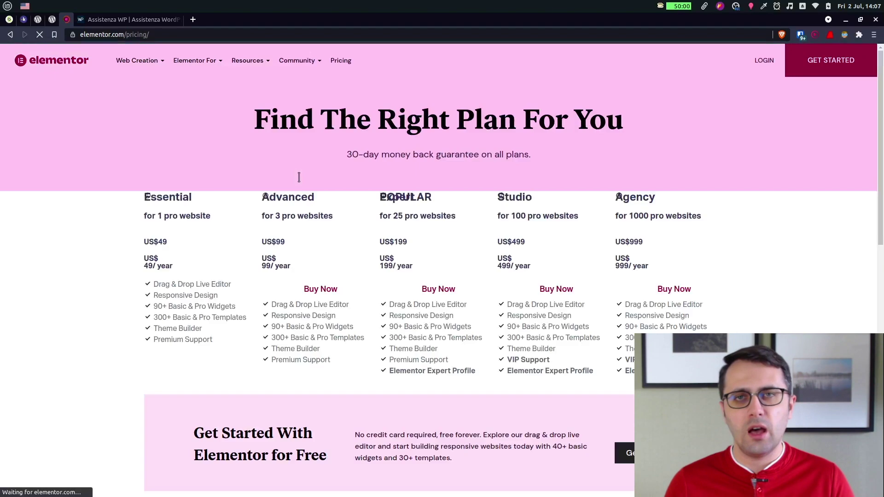
scroll(75, 200, down, 3)
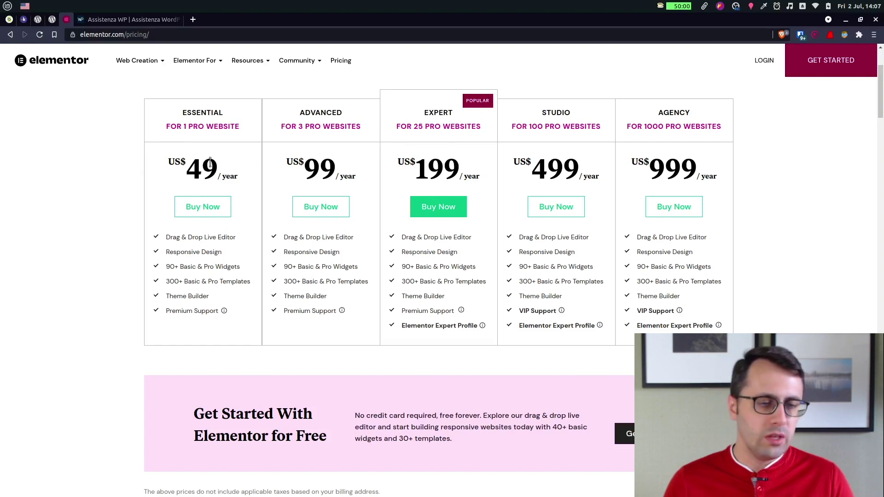
scroll(207, 167, up, 2)
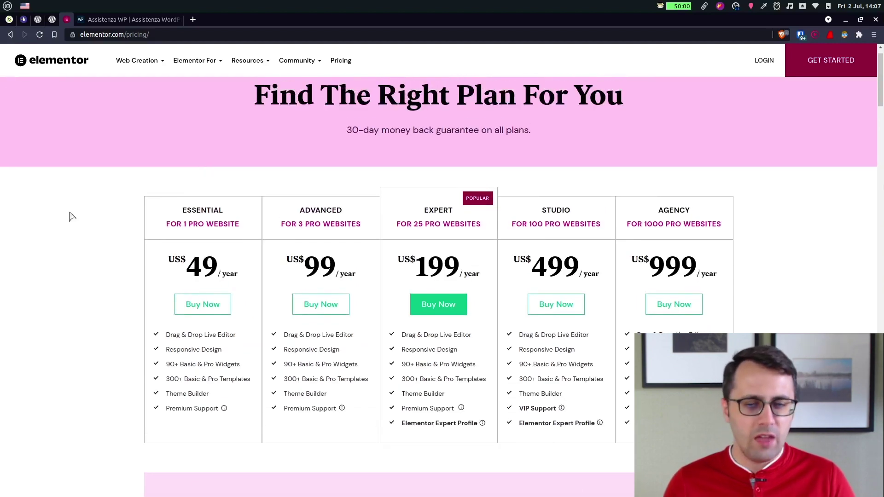
scroll(83, 207, up, 1)
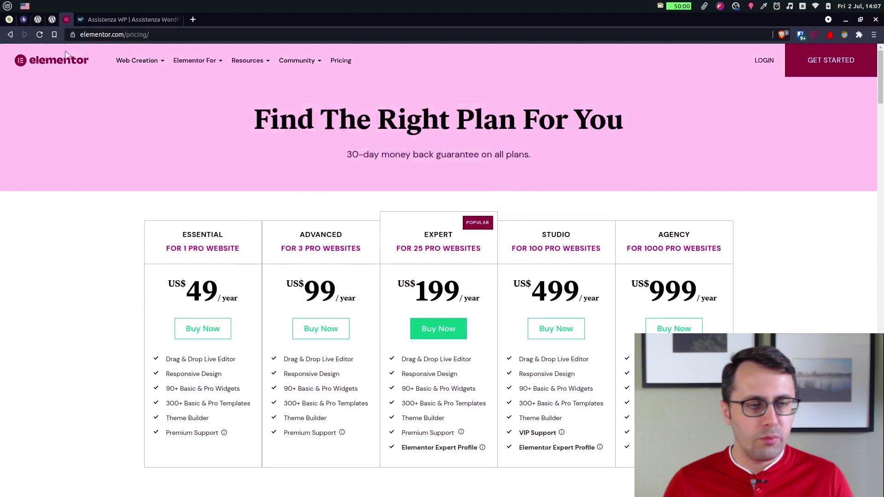
Switch to the Keliweb site, access the client area and open cPanel for the KeliCMS hosting plan.
key(alt+Tab)
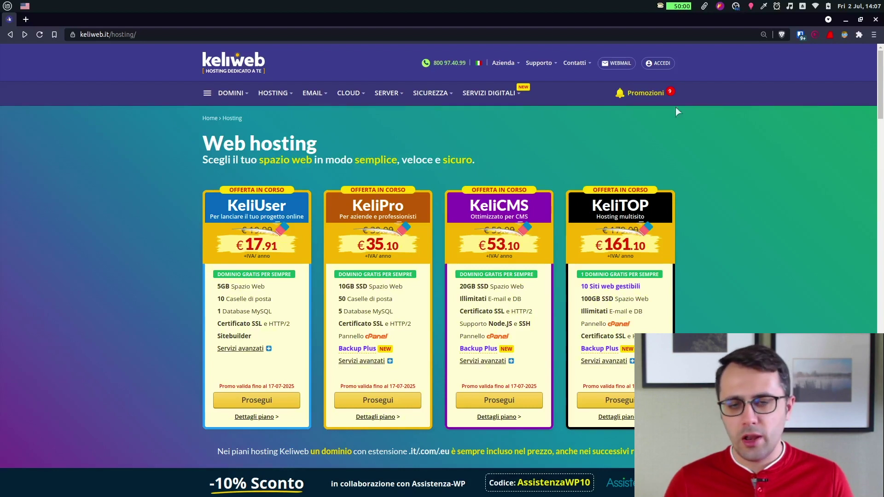
click(663, 63)
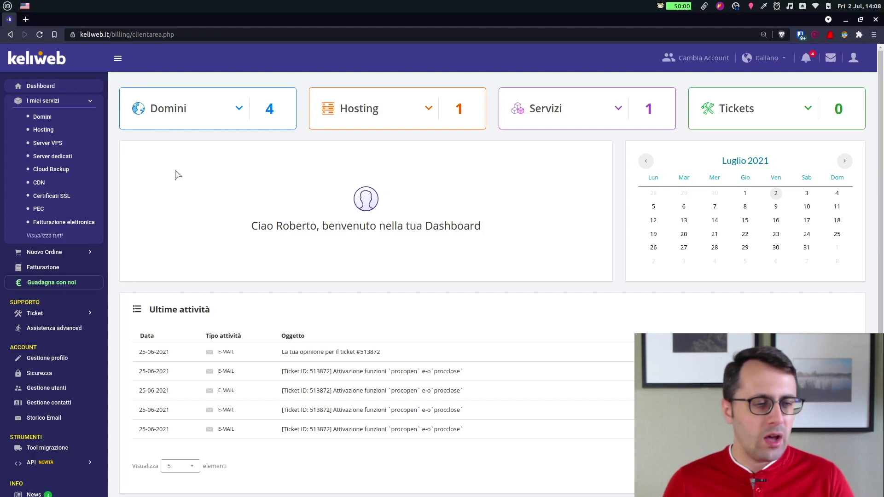
click(46, 130)
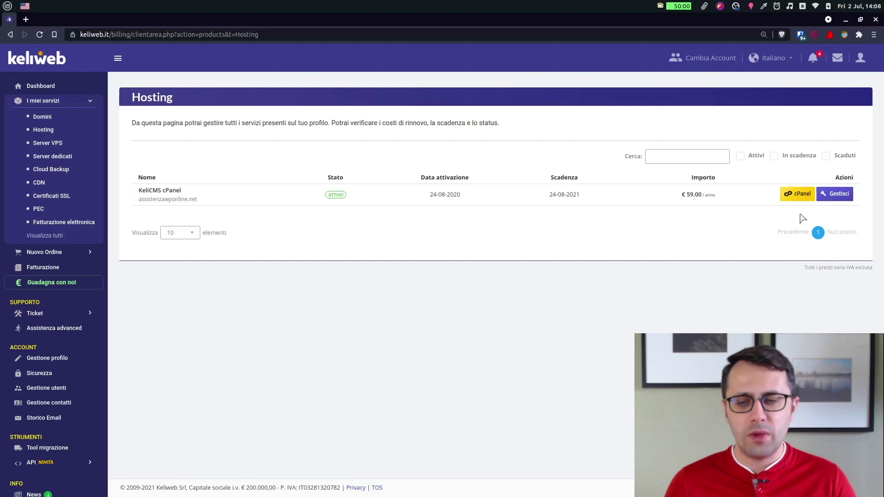
click(796, 195)
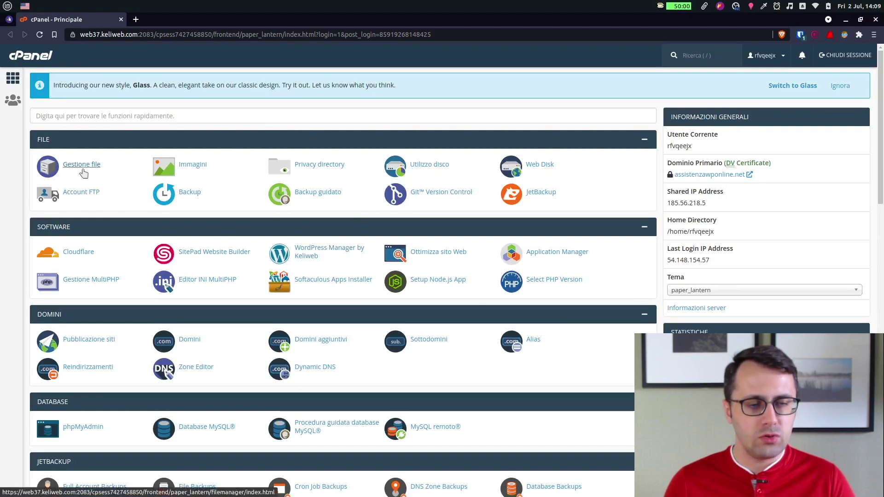
Search the cPanel functions for "wordpres" and open WordPress Manager by Keliweb.
scroll(470, 169, down, 2)
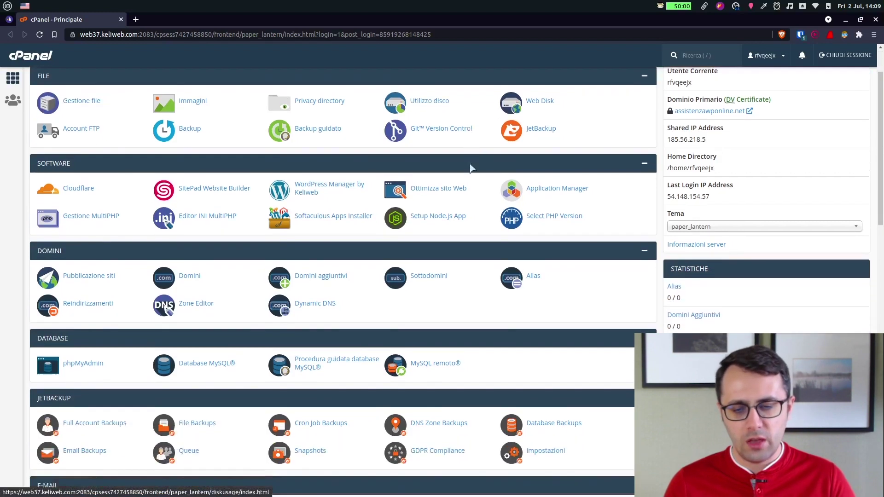
scroll(425, 256, up, 1)
scroll(424, 256, up, 1)
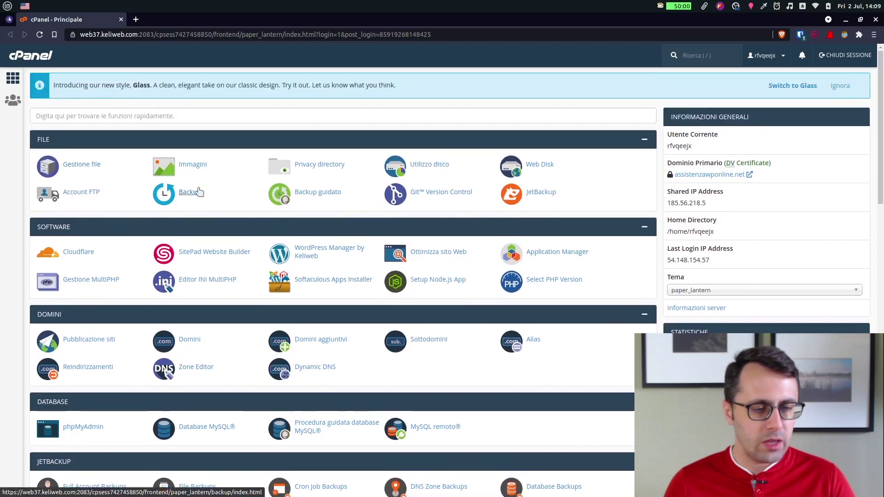
scroll(138, 203, down, 2)
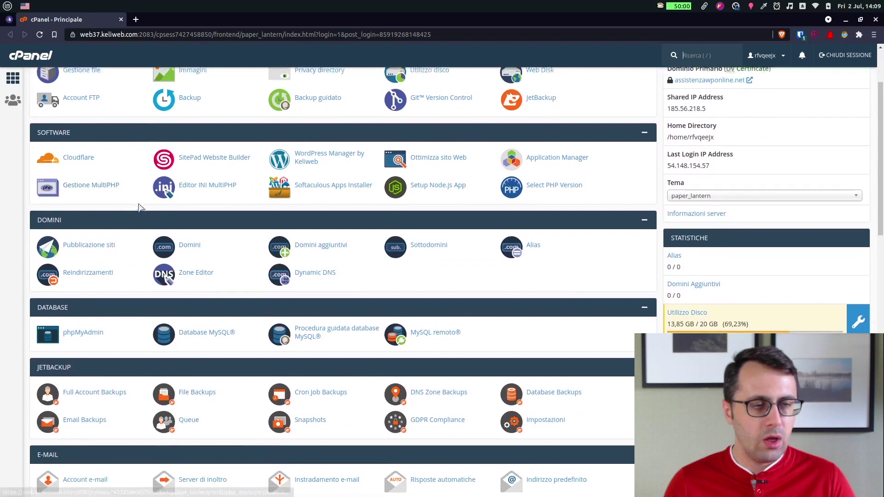
scroll(142, 142, up, 2)
click(101, 117)
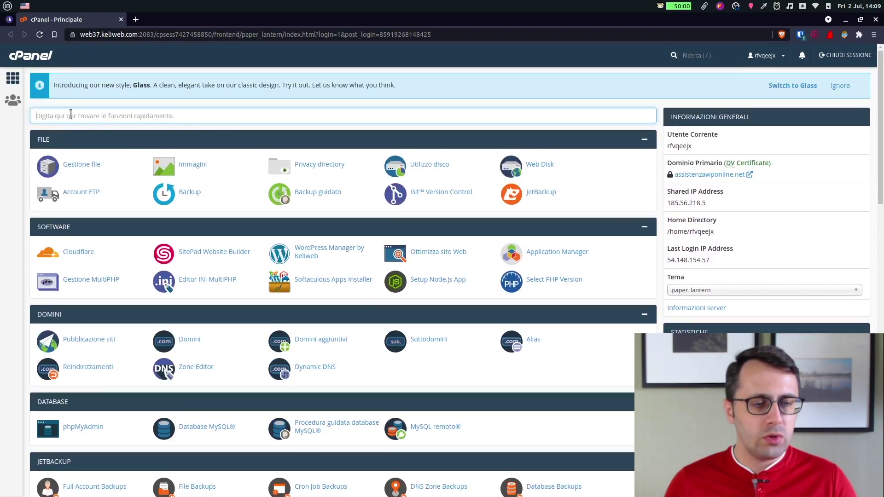
text(wordpres)
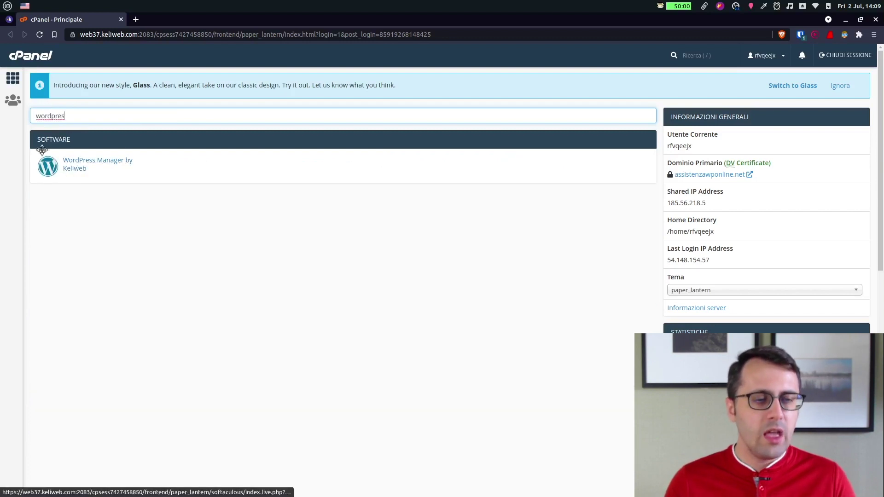
click(73, 166)
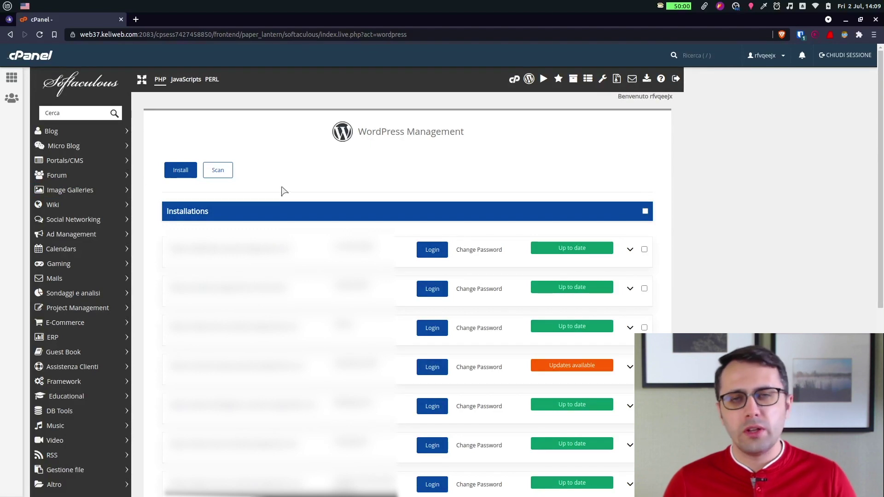
Start a new WordPress installation and keep version 5.7.2 as the version to install.
click(181, 169)
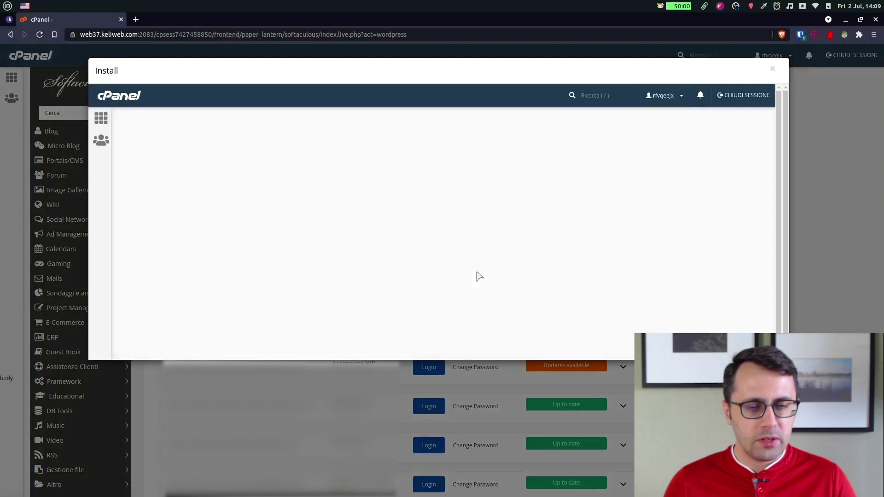
scroll(363, 218, down, 1)
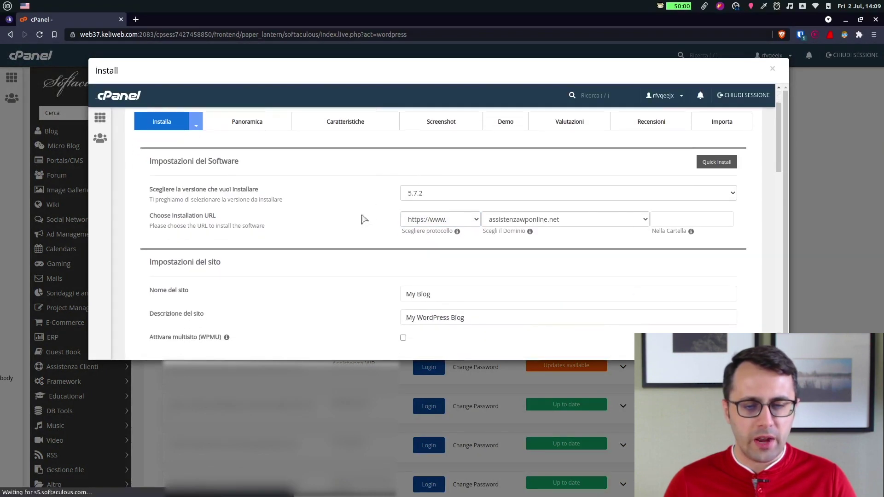
scroll(360, 217, down, 1)
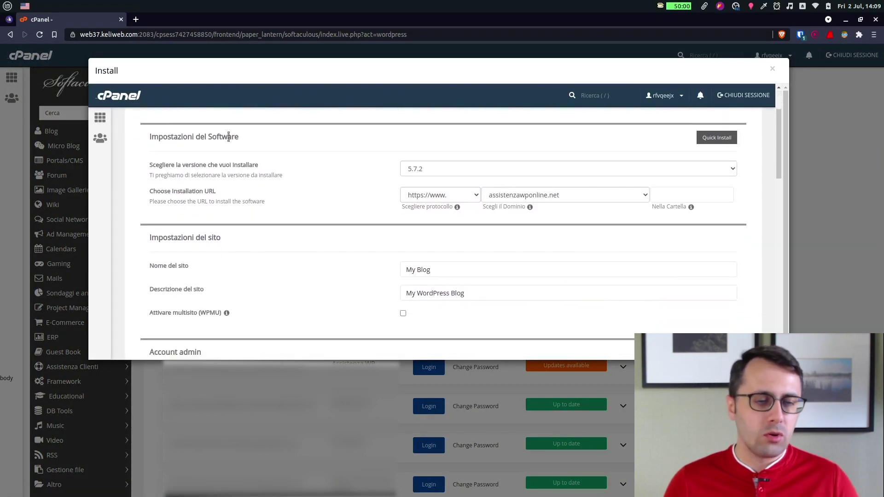
click(457, 169)
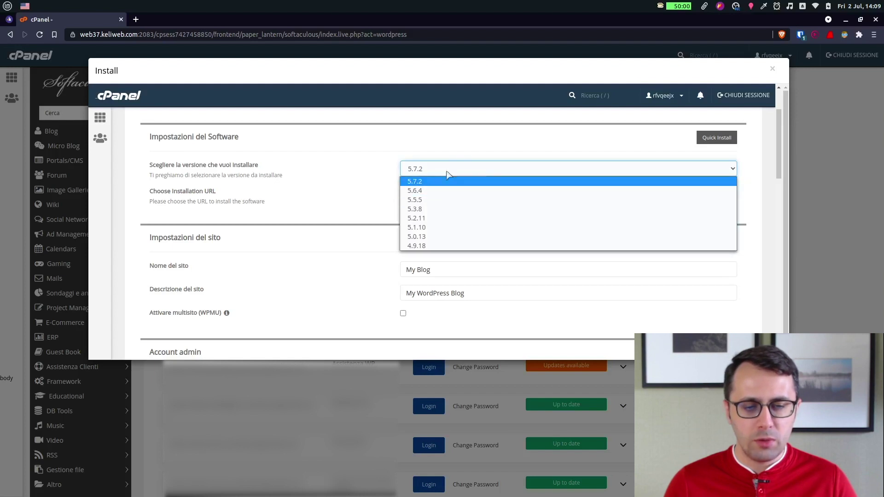
click(478, 155)
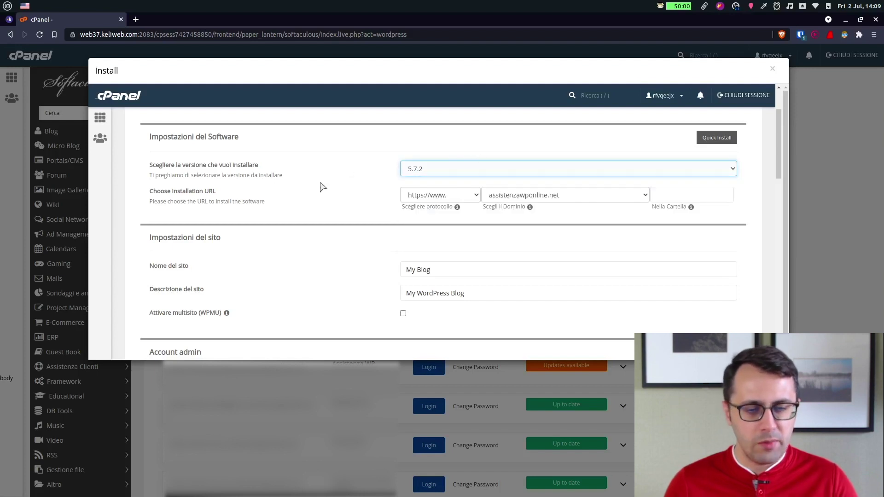
click(437, 195)
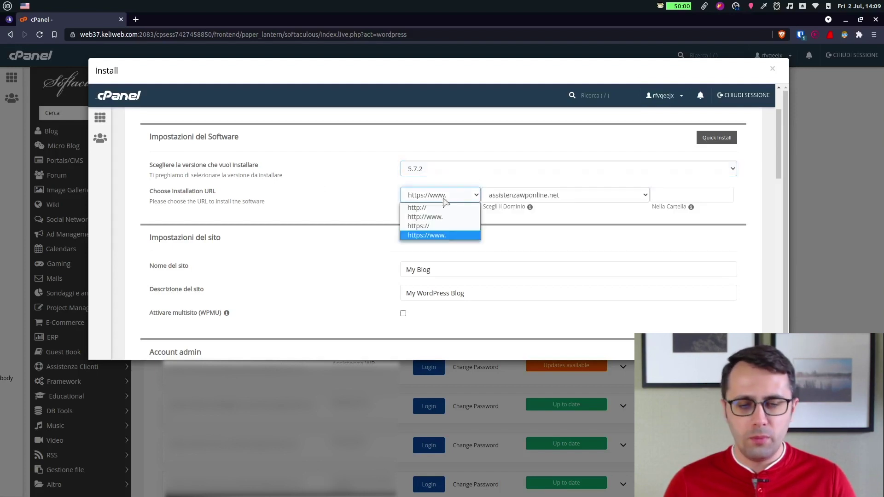
click(431, 230)
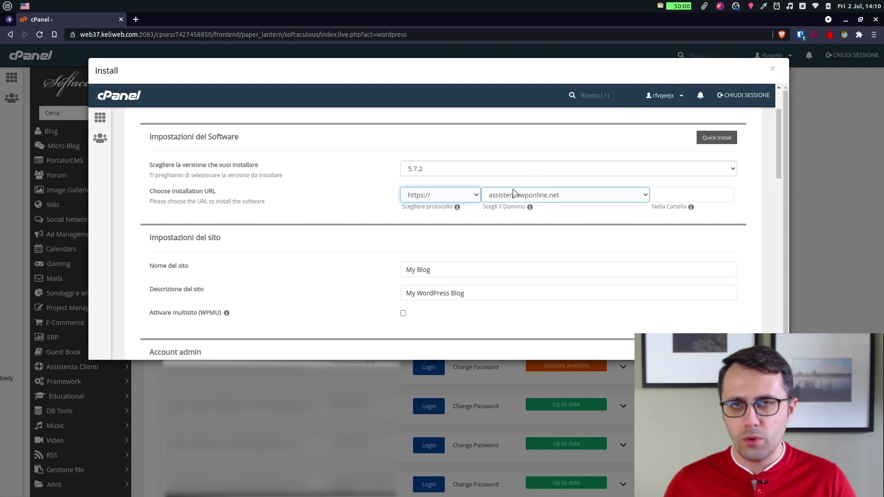
click(680, 195)
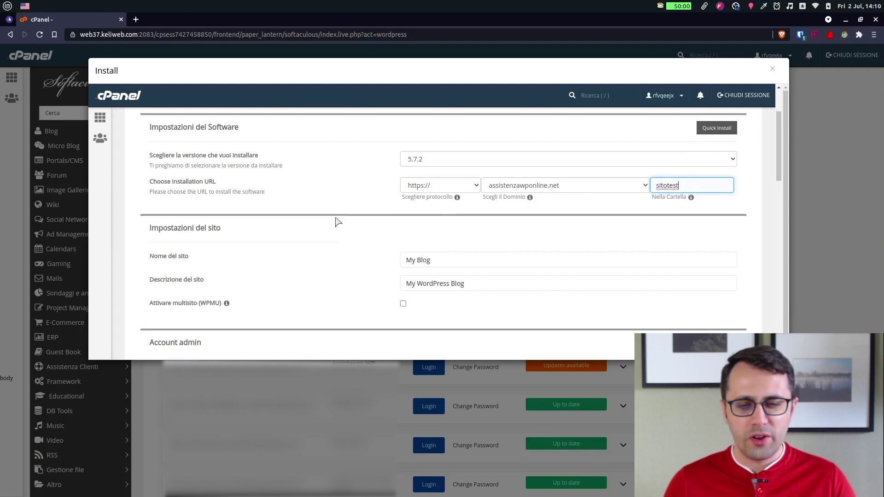
scroll(341, 221, down, 1)
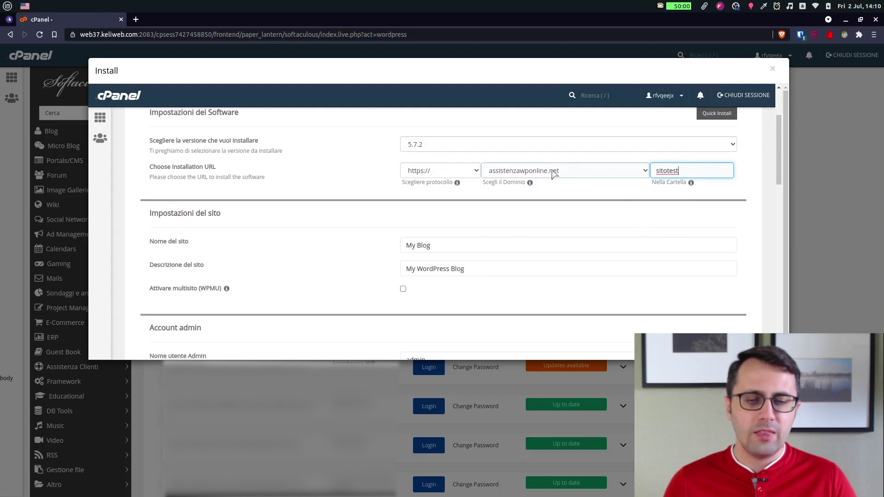
Fill in the admin account with the administrator's username, a strong password and the admin e-mail.
scroll(367, 174, down, 2)
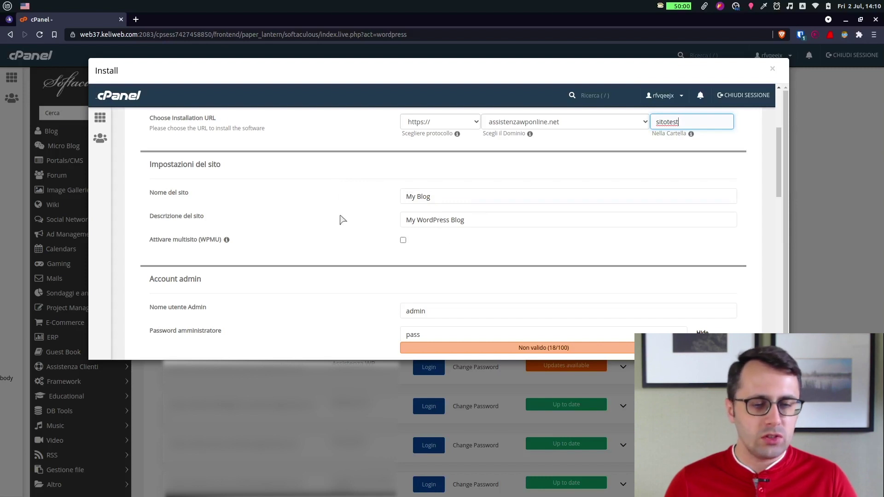
scroll(342, 220, down, 1)
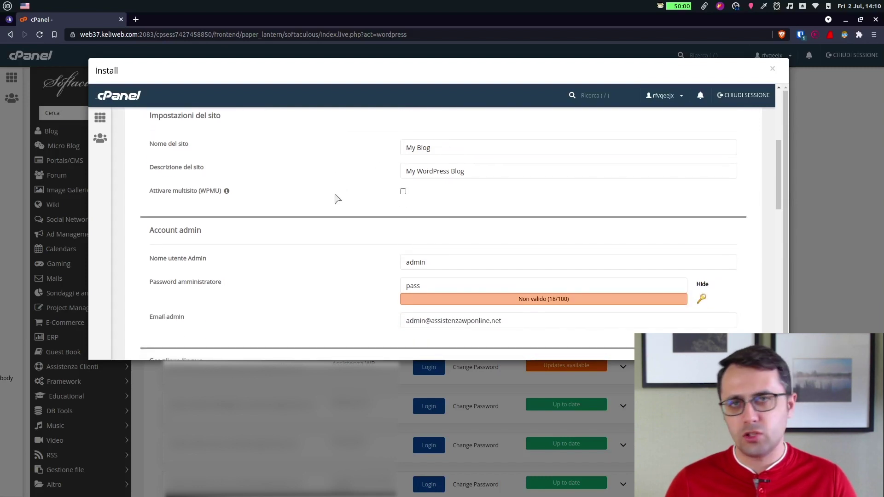
scroll(329, 191, down, 1)
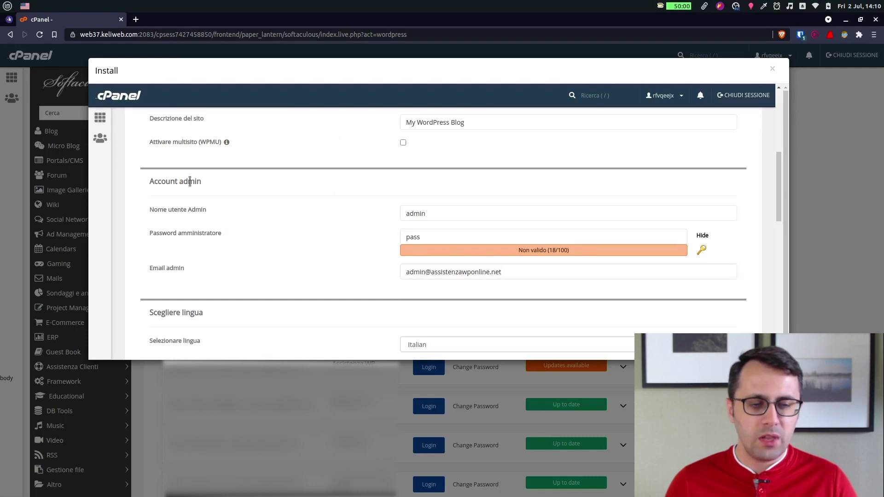
click(440, 219)
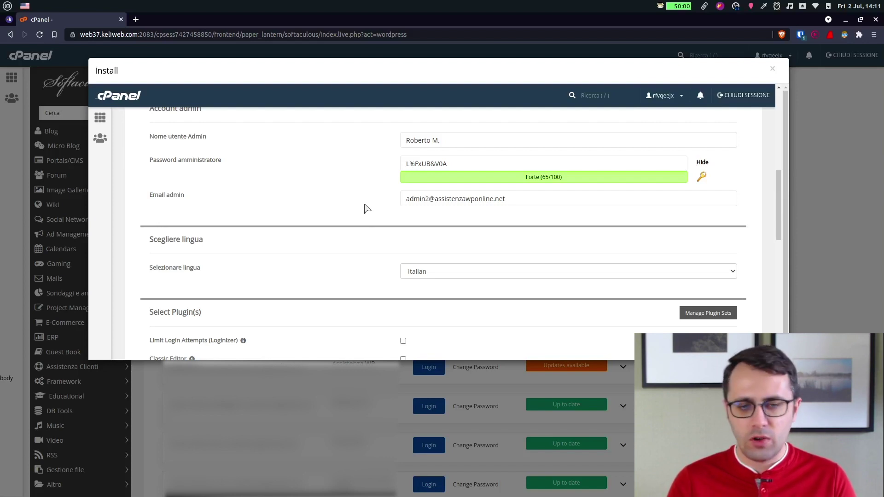
scroll(389, 193, down, 3)
click(414, 133)
click(382, 128)
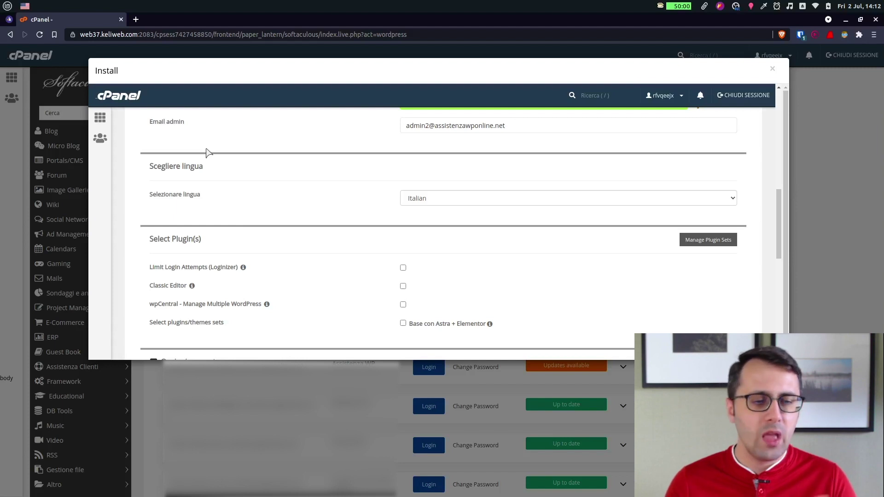
Expand the advanced installation options and set the database name suffix to sitotest, matching the installation folder.
scroll(207, 152, down, 2)
scroll(351, 189, up, 1)
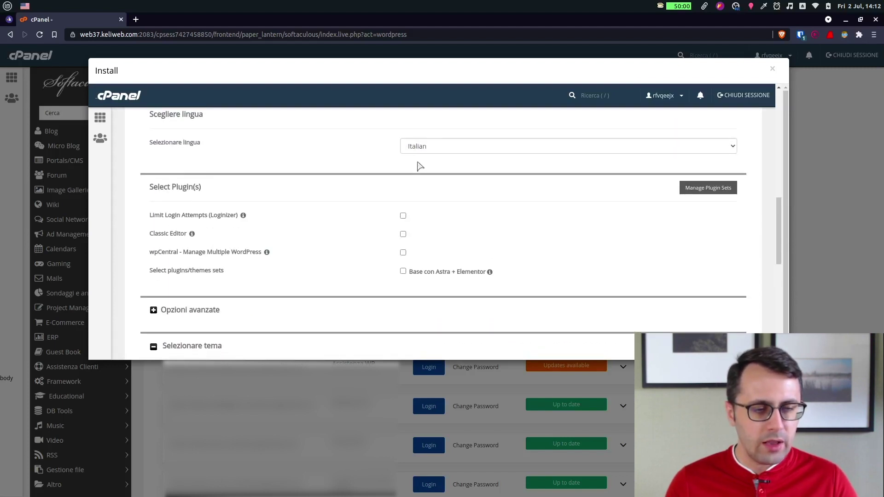
scroll(418, 165, down, 1)
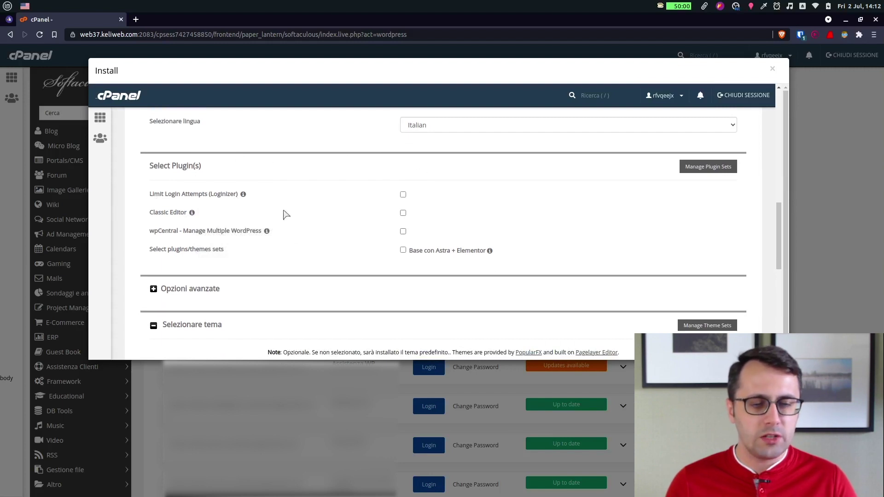
scroll(313, 263, up, 1)
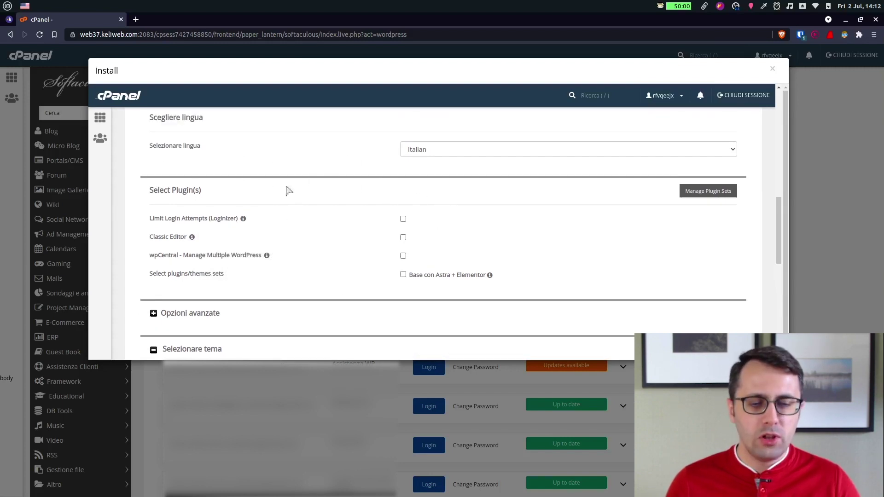
scroll(414, 216, down, 2)
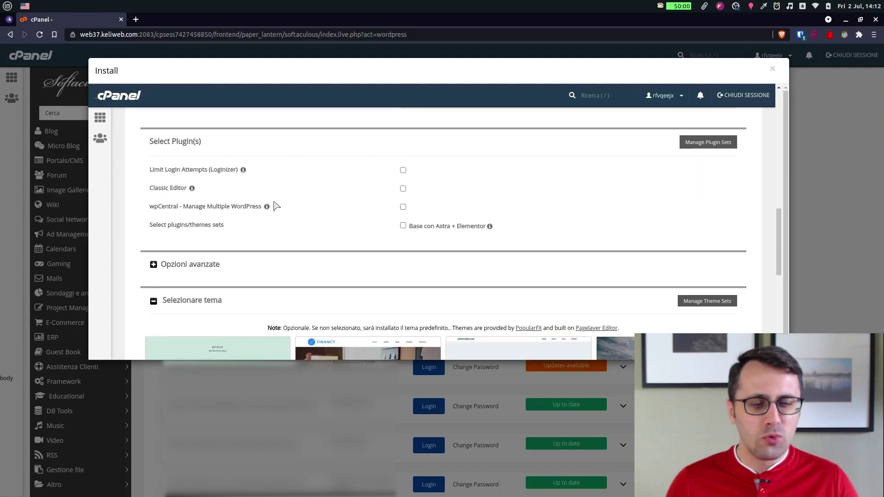
scroll(272, 202, down, 3)
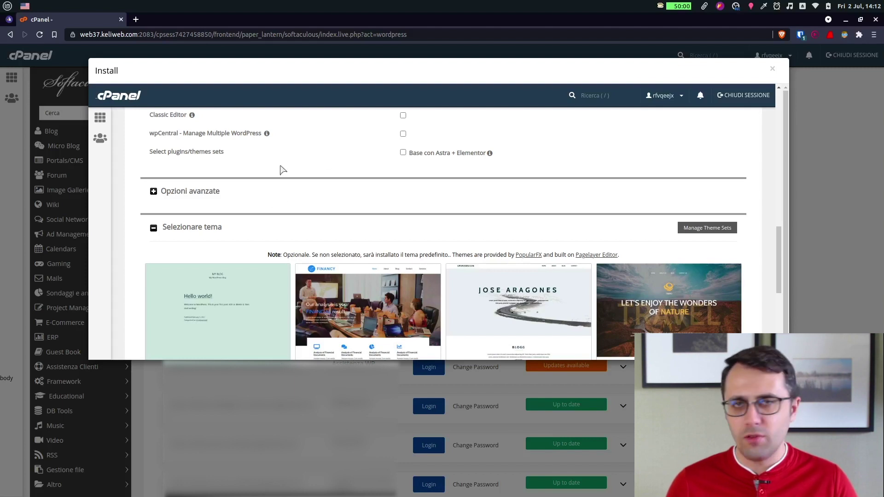
click(198, 191)
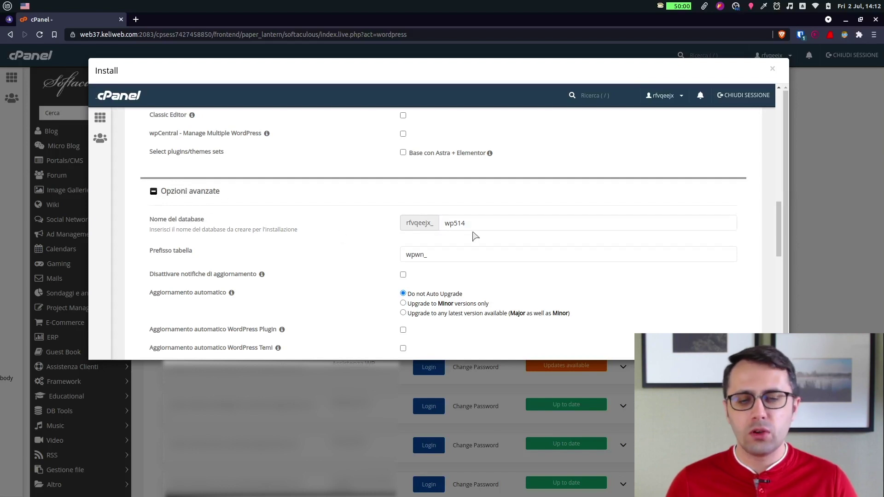
double_click(461, 223)
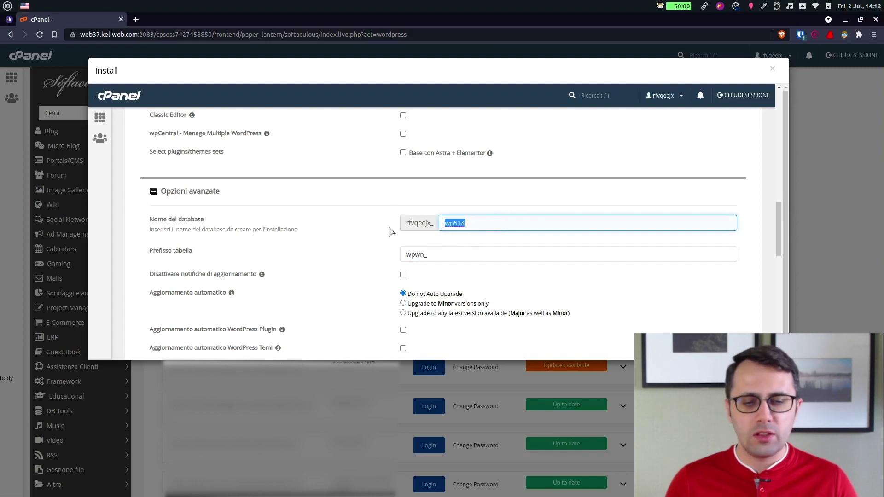
scroll(391, 232, up, 15)
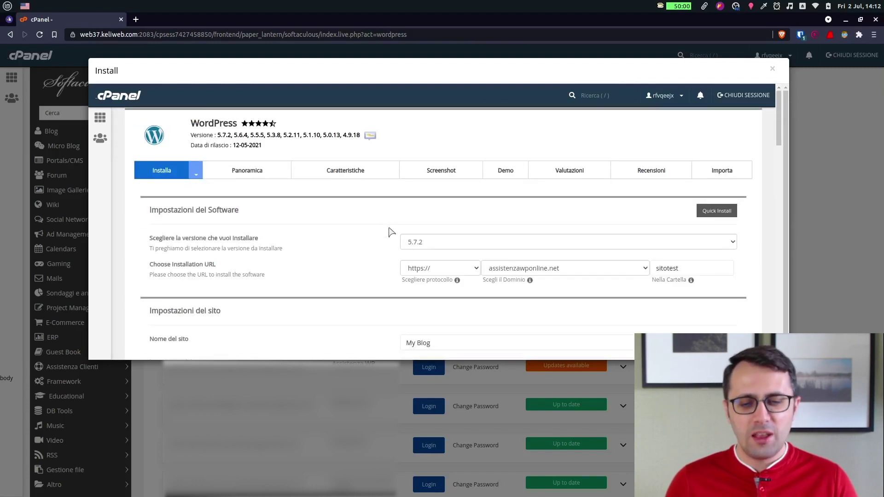
scroll(627, 270, down, 1)
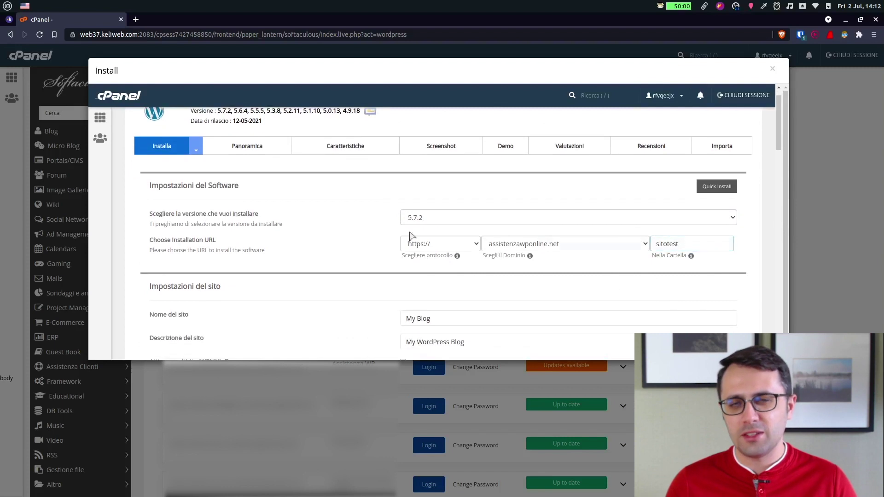
scroll(411, 235, down, 15)
text(sitotest)
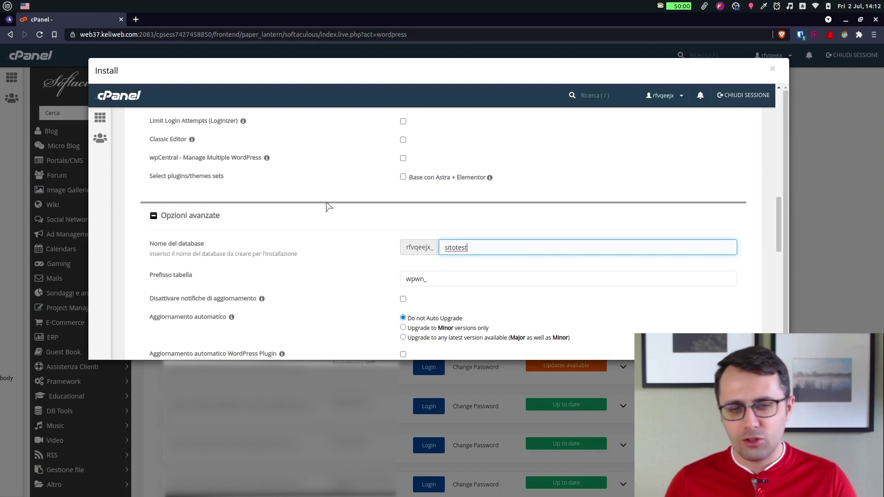
Run the WordPress installation with the default update, backup and theme settings.
scroll(326, 205, down, 2)
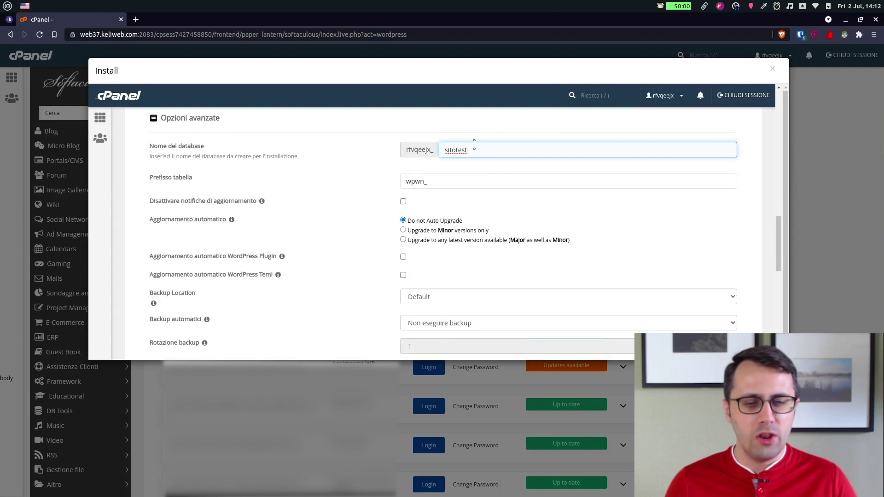
scroll(312, 192, down, 1)
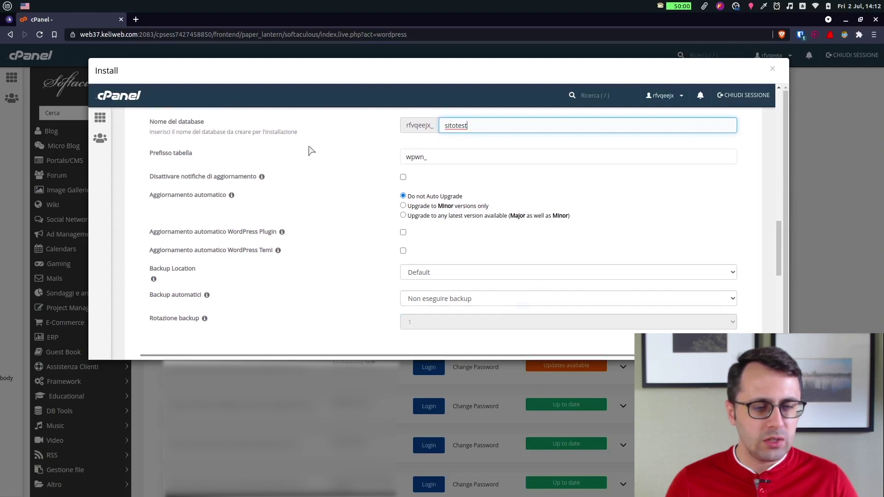
scroll(286, 211, down, 2)
scroll(407, 209, down, 3)
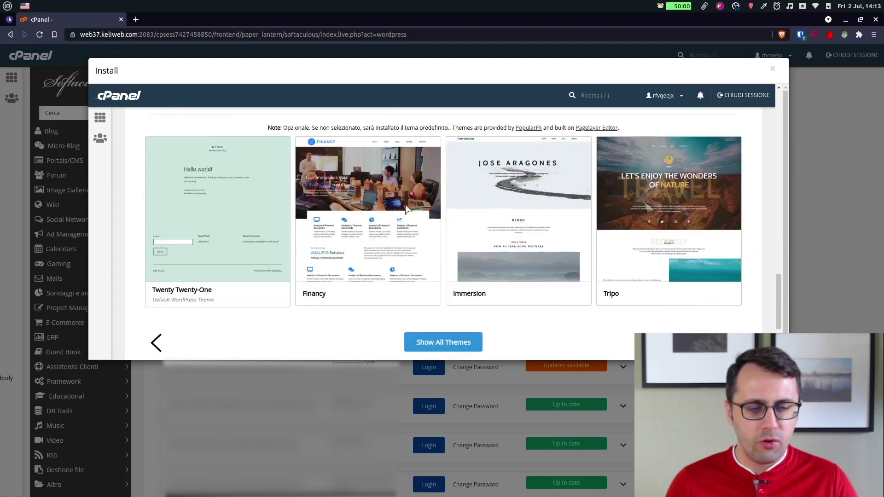
scroll(539, 236, down, 1)
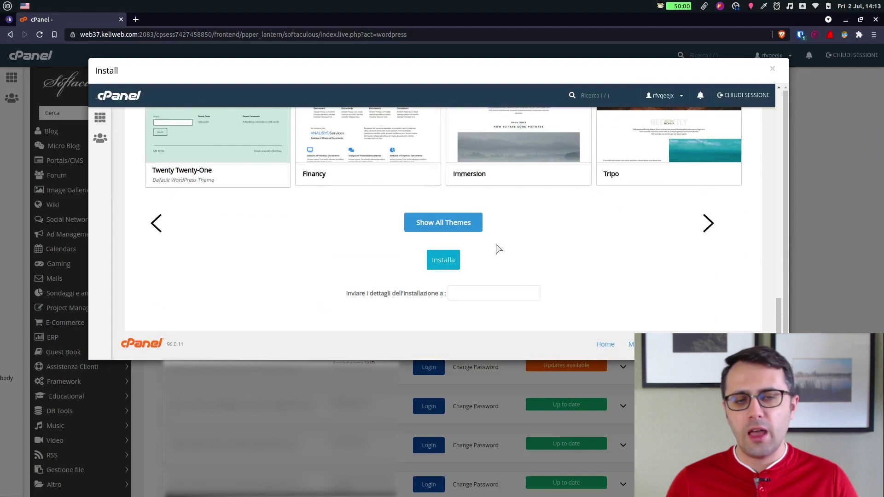
click(445, 260)
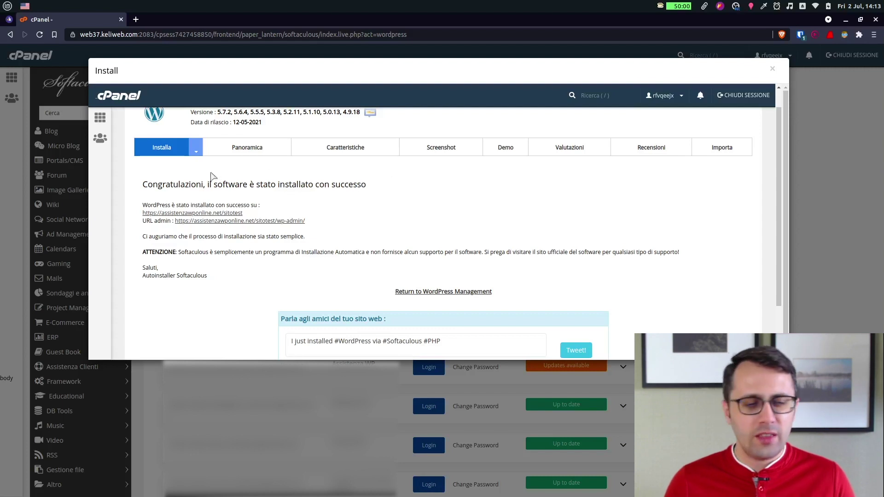
View the newly installed site at assistenzawponline.net/sitotest in a separate tab, check its address, and close it.
middle_click(173, 213)
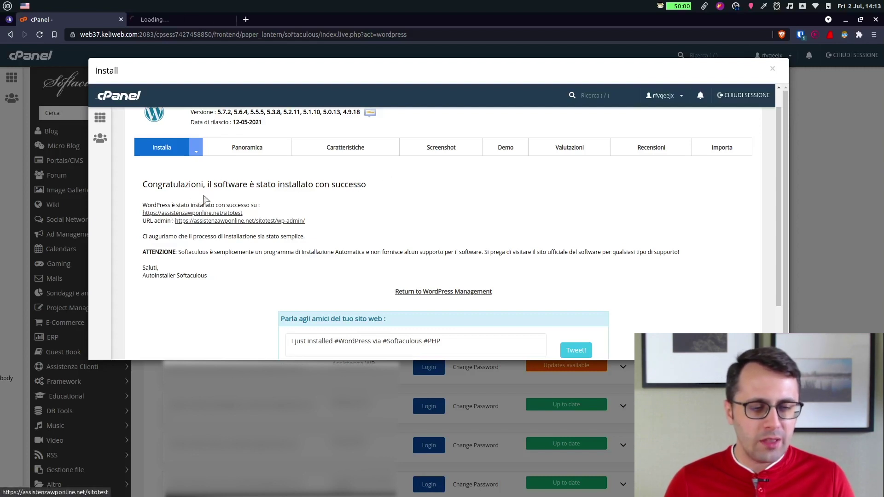
click(155, 20)
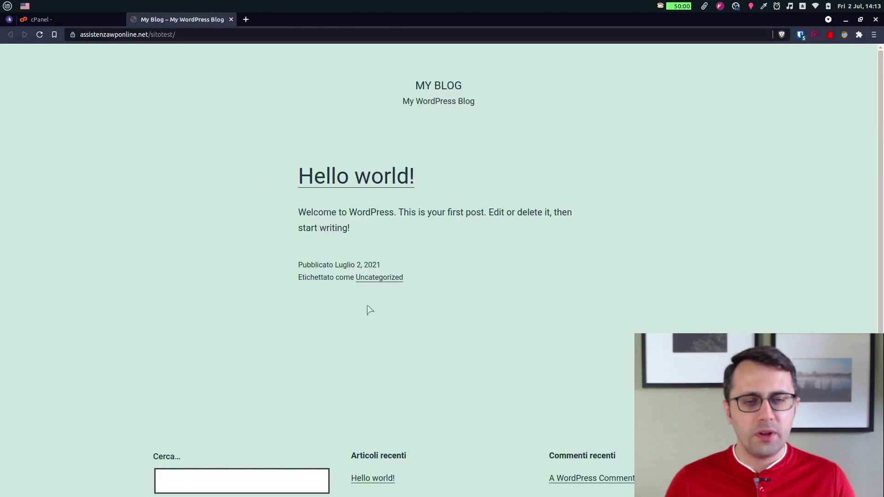
double_click(177, 34)
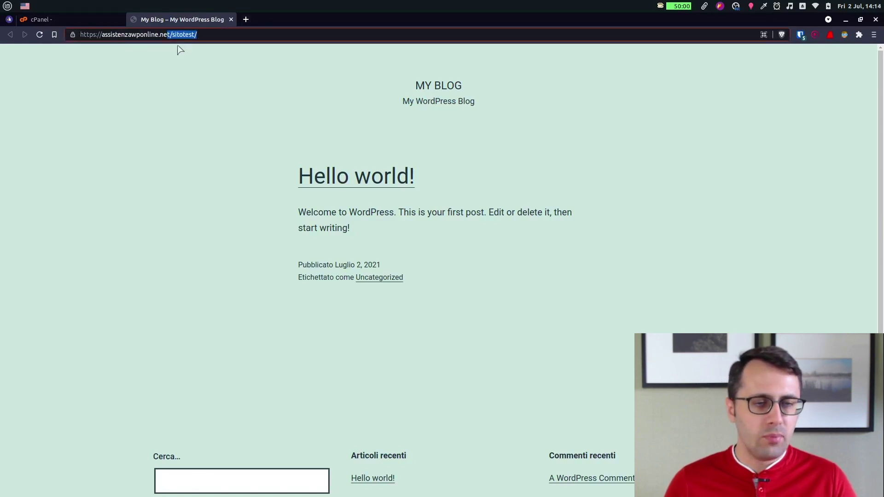
click(231, 19)
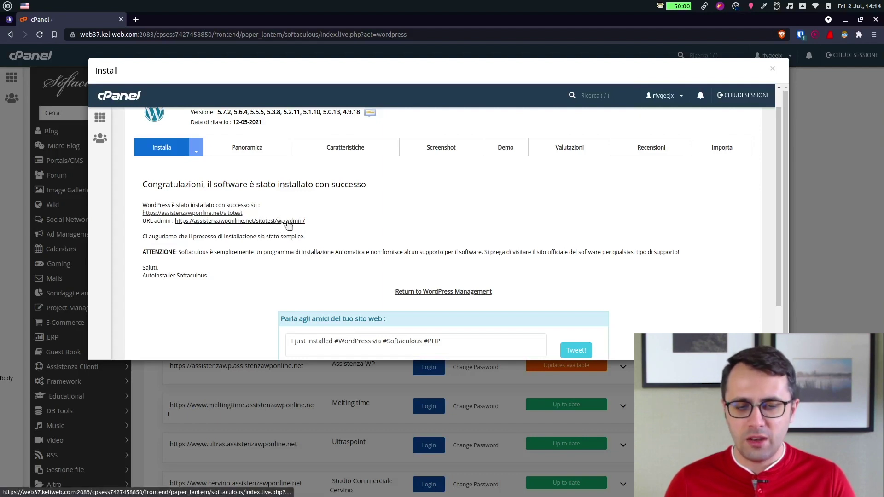
Open the new site's wp-admin dashboard in a separate tab from the installation's admin URL.
middle_click(226, 226)
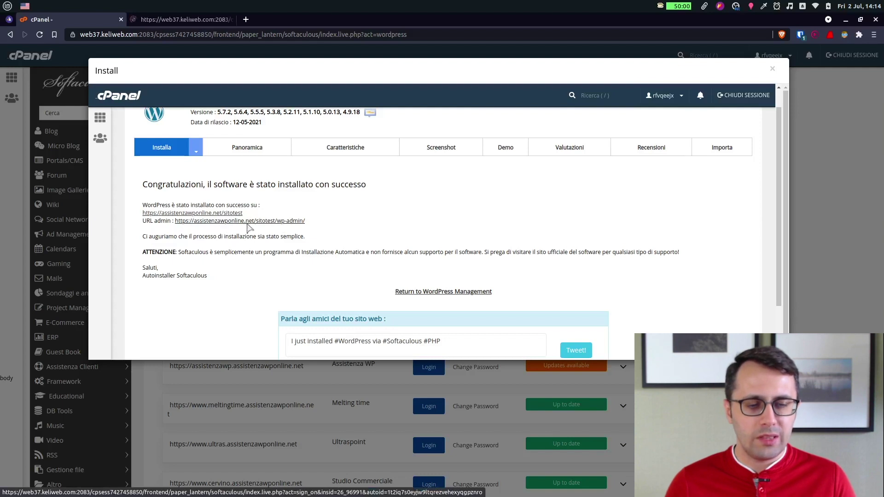
click(160, 19)
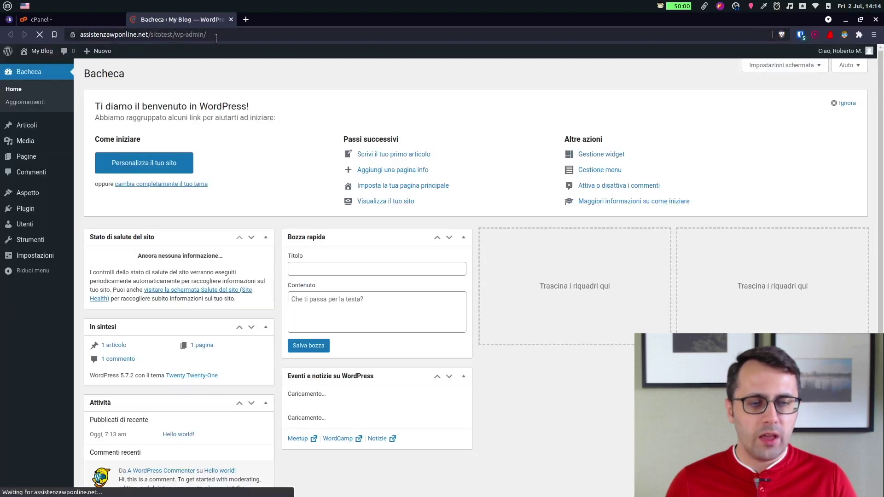
click(216, 35)
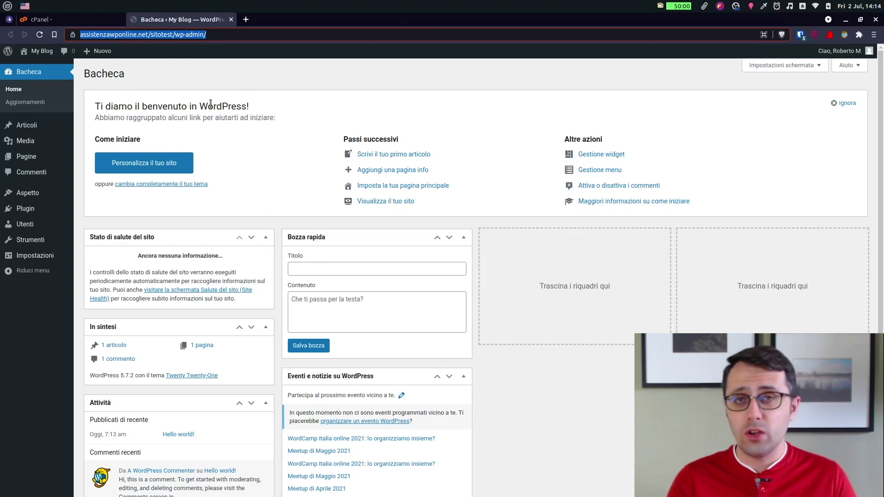
View the site's front page in a new tab from the WordPress dashboard, look through it, and close it.
mouse_move(39, 52)
middle_click(35, 69)
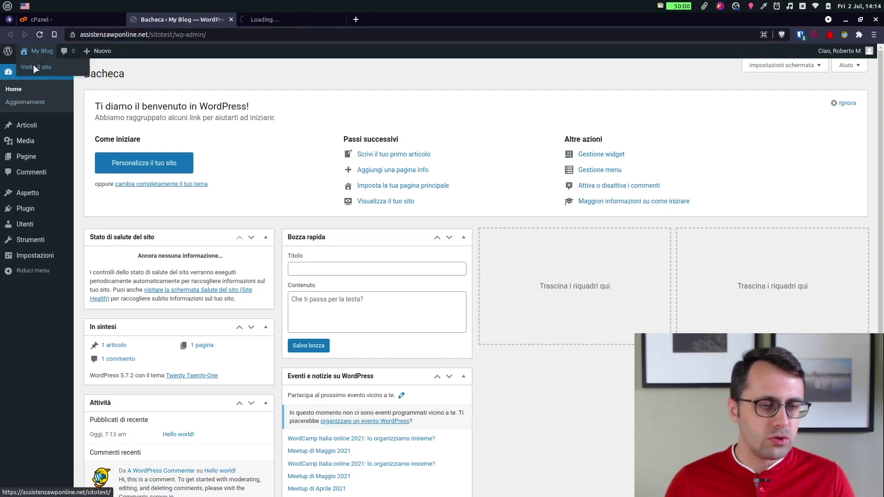
click(259, 20)
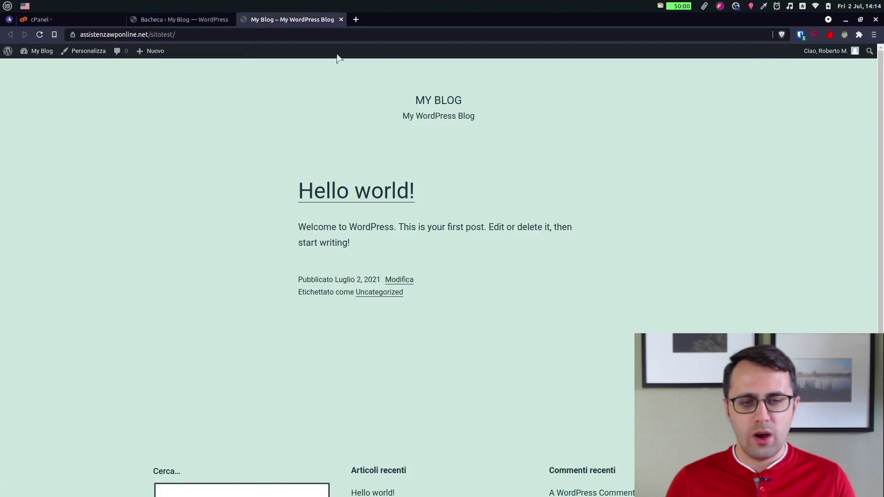
scroll(358, 210, down, 3)
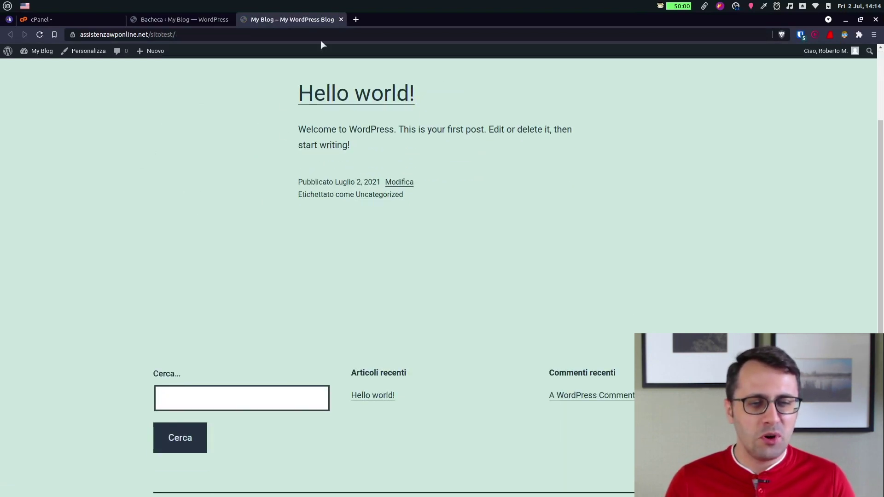
click(341, 20)
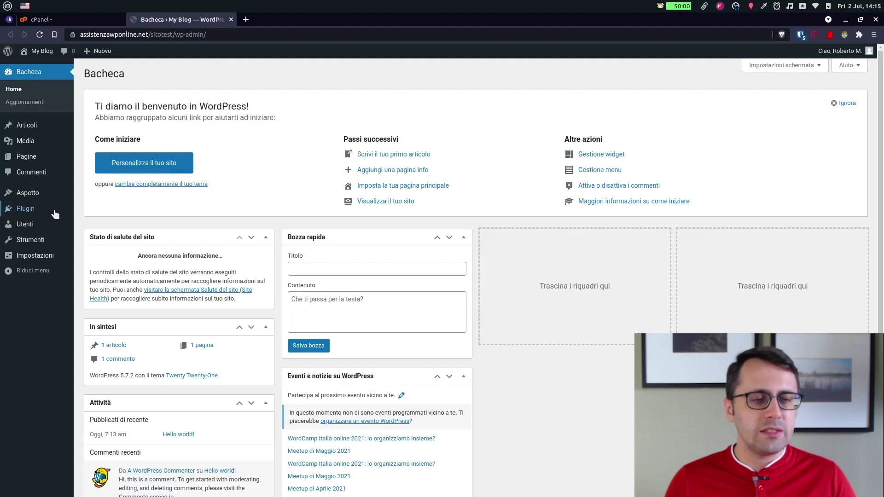
Search the new plugins for "woocommerce", and install and activate the WooCommerce plugin.
mouse_move(51, 211)
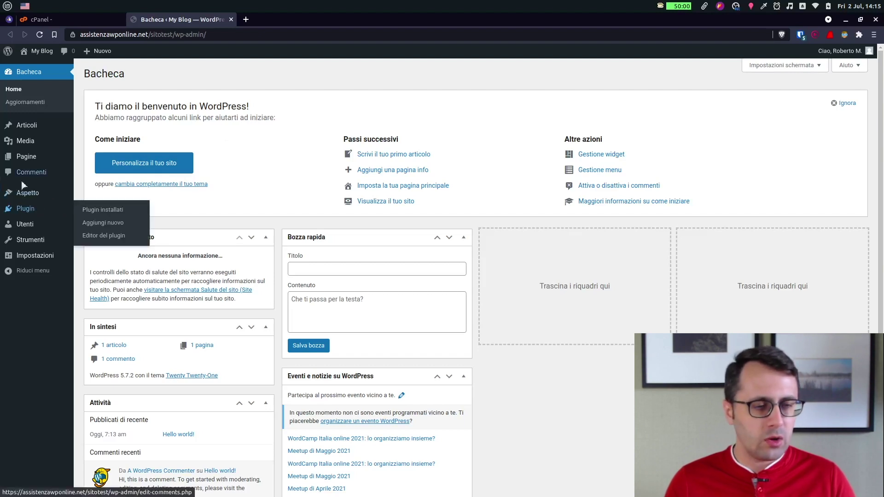
click(26, 211)
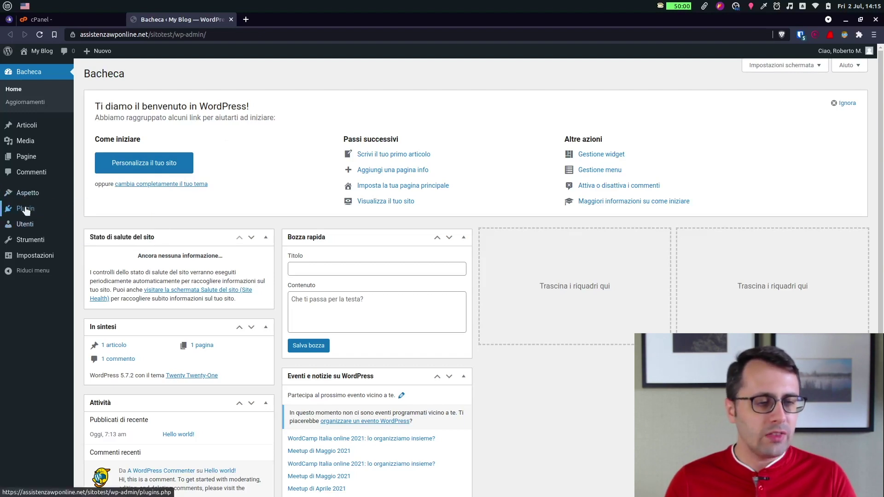
mouse_move(45, 211)
click(103, 226)
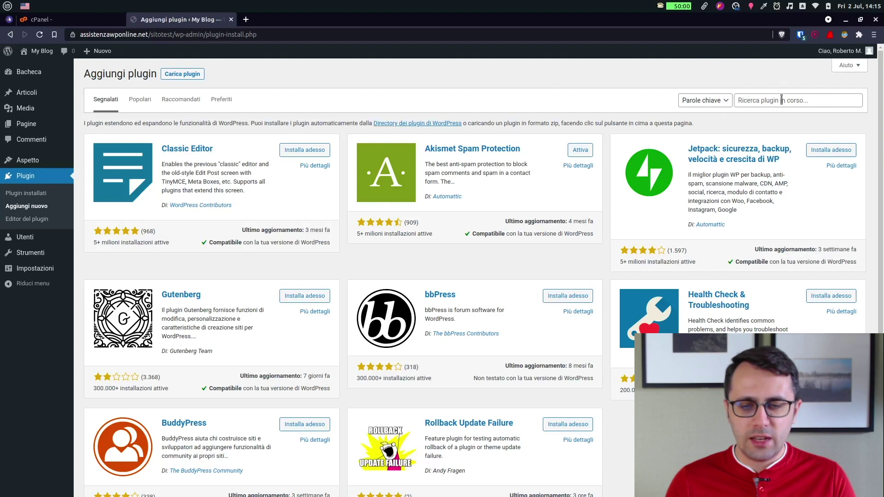
click(781, 100)
text(woocommerce)
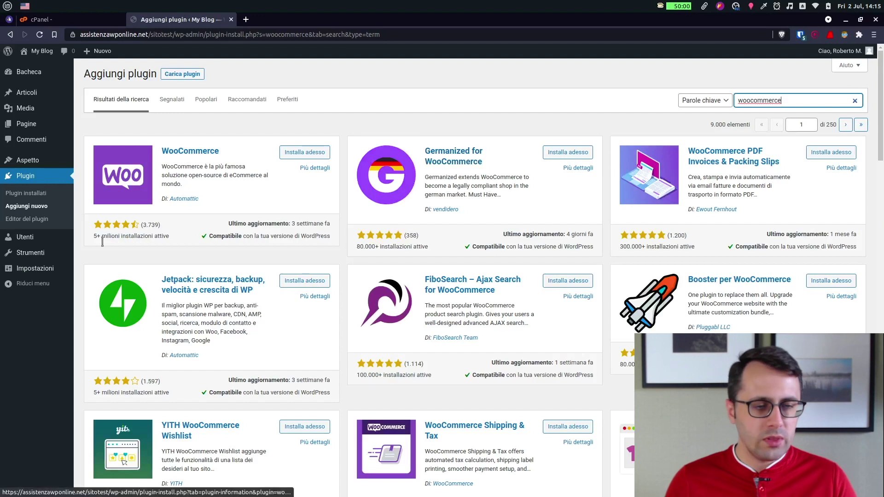
click(305, 153)
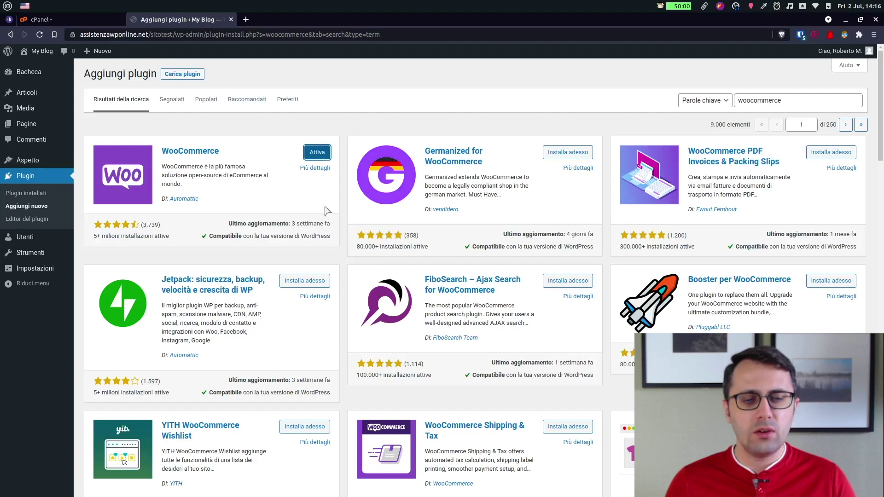
click(319, 157)
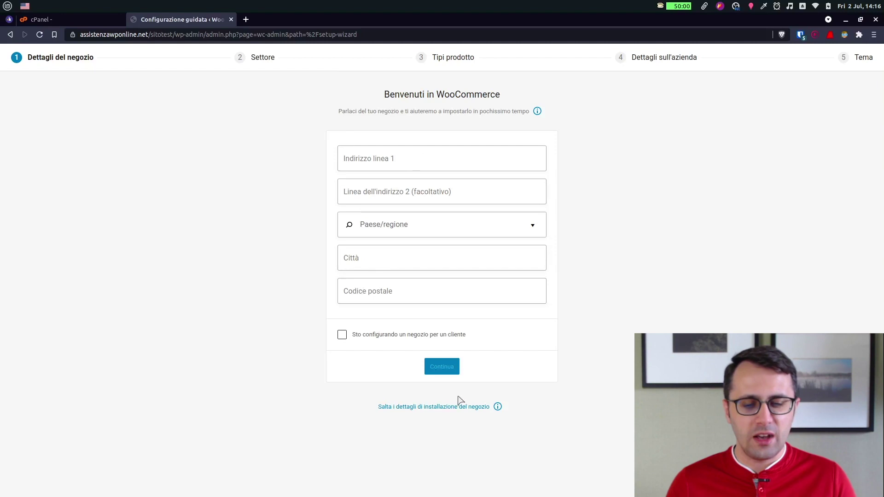
Skip the WooCommerce store setup details and accept the sharing of usage data.
click(415, 407)
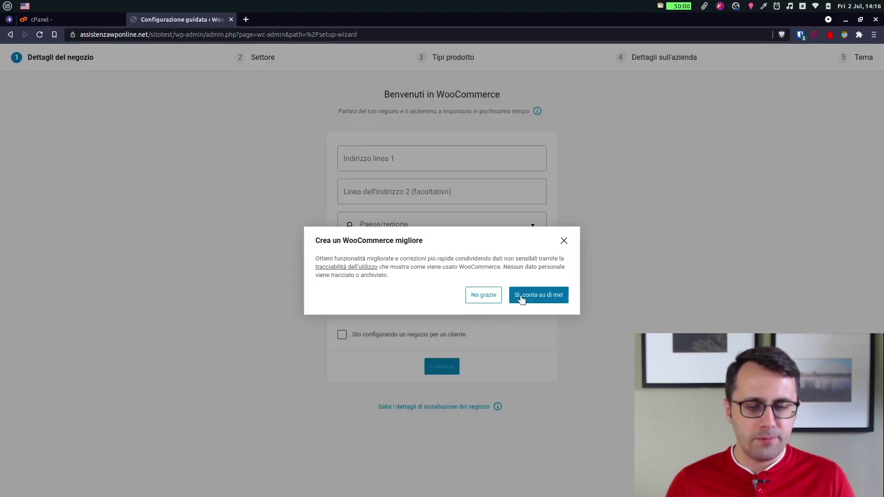
click(522, 300)
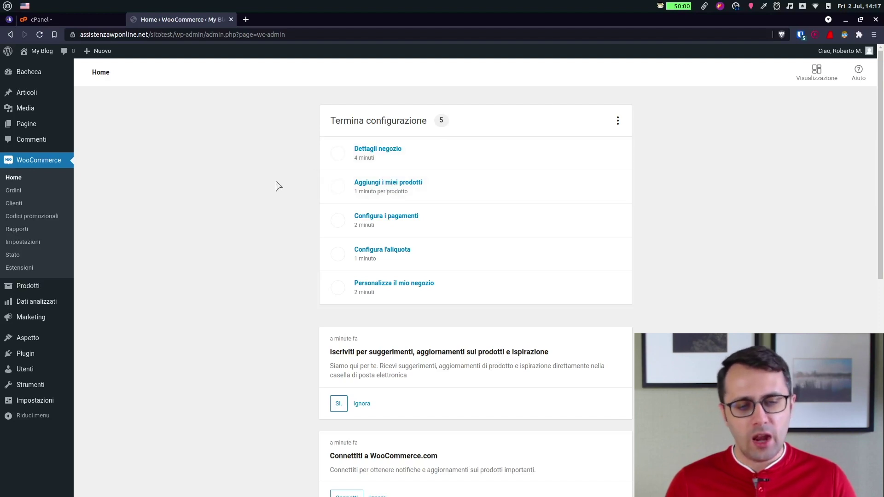
scroll(275, 183, down, 3)
scroll(274, 183, up, 3)
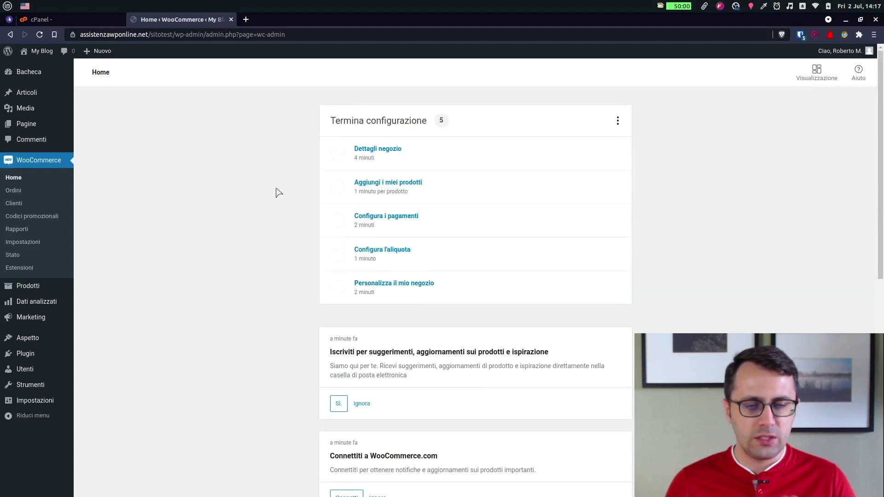
Dismiss all messages from the sign-up card for tips and product updates on the WooCommerce home, and confirm it.
scroll(246, 268, down, 8)
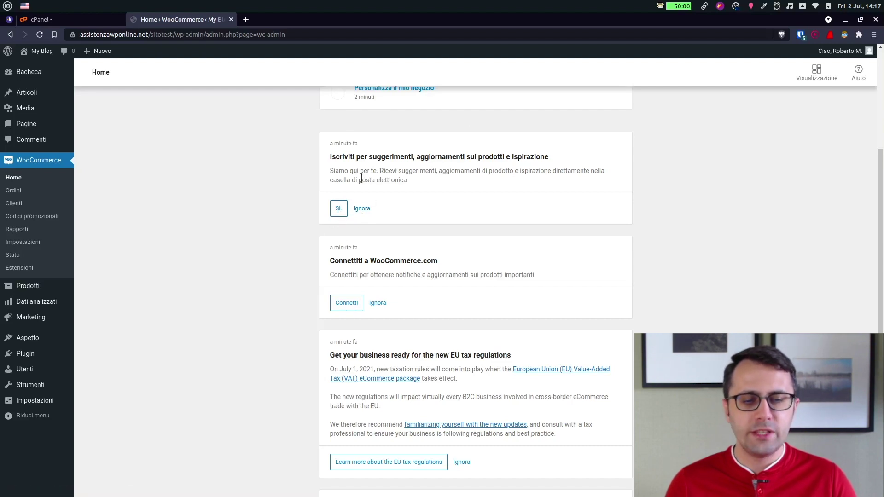
click(362, 208)
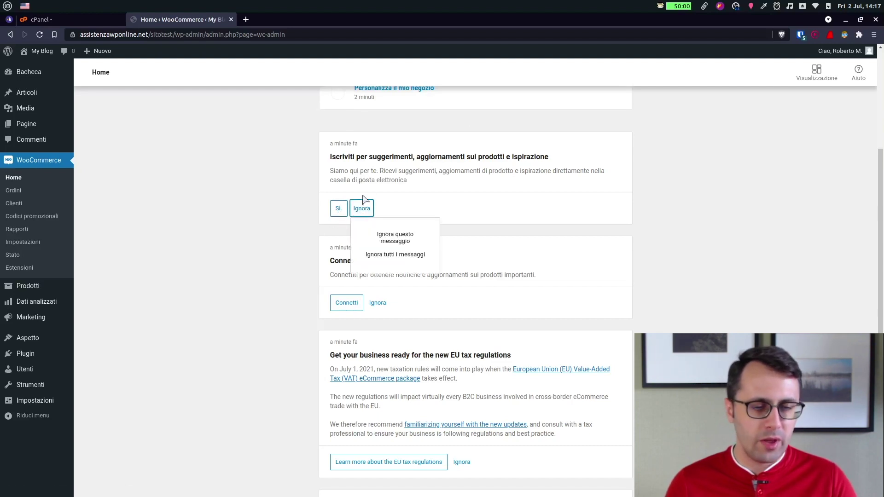
click(395, 254)
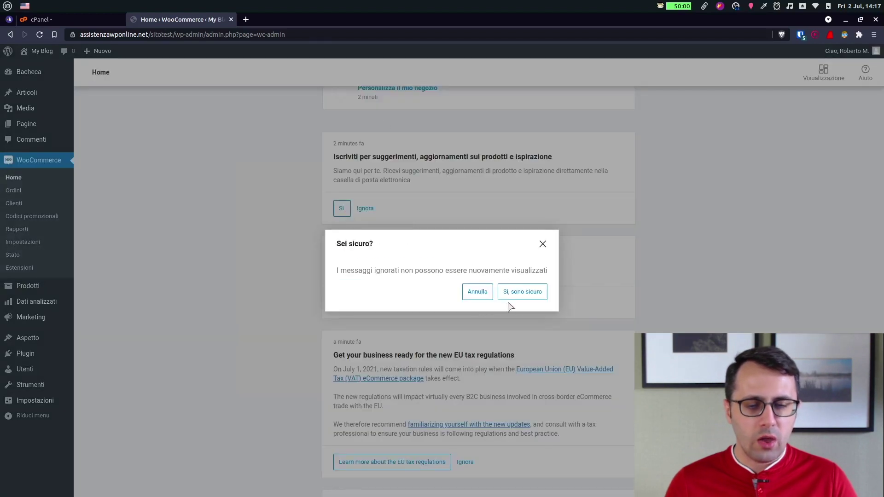
click(526, 295)
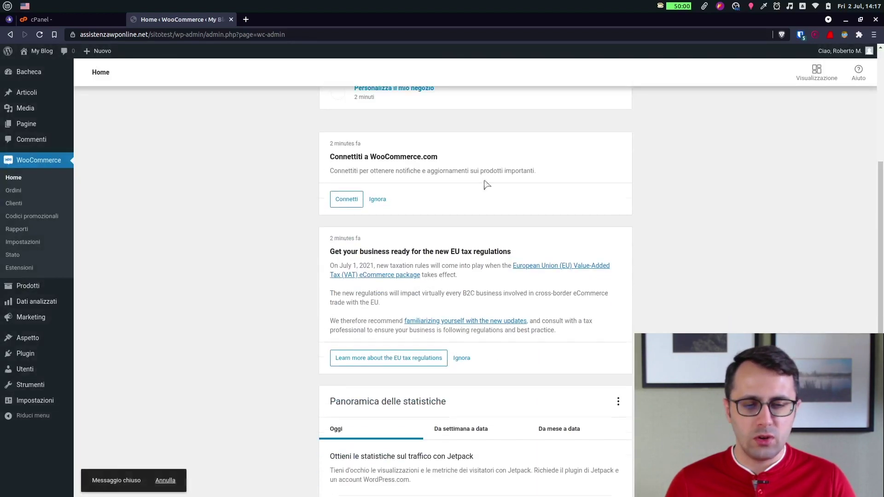
scroll(346, 205, up, 4)
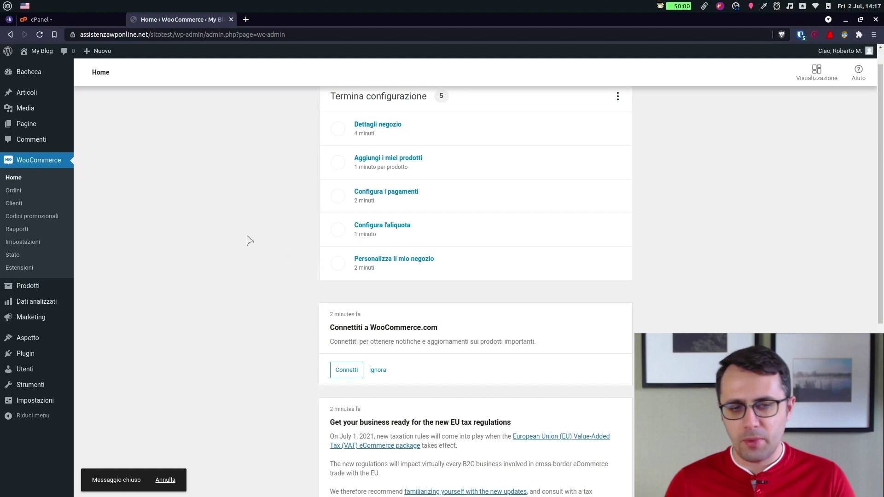
Dismiss the "Connettiti a WooCommerce.com" message on the WooCommerce home and confirm it.
scroll(249, 241, down, 3)
click(378, 273)
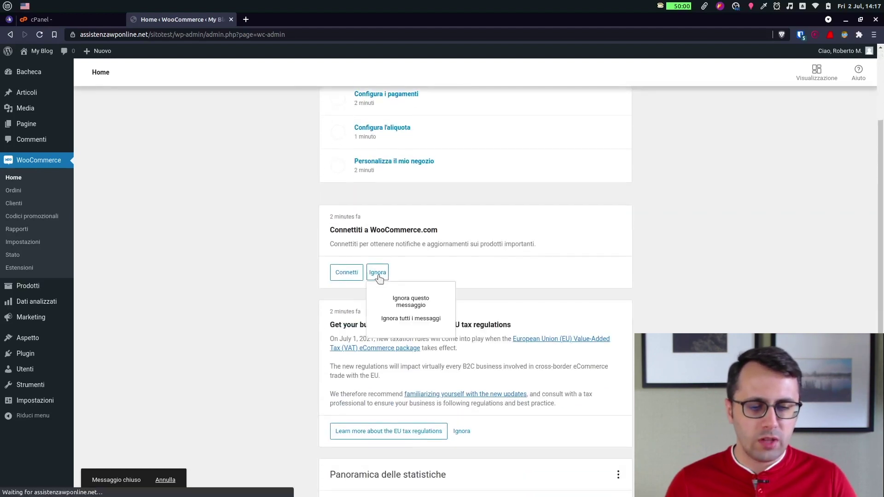
click(414, 300)
click(523, 291)
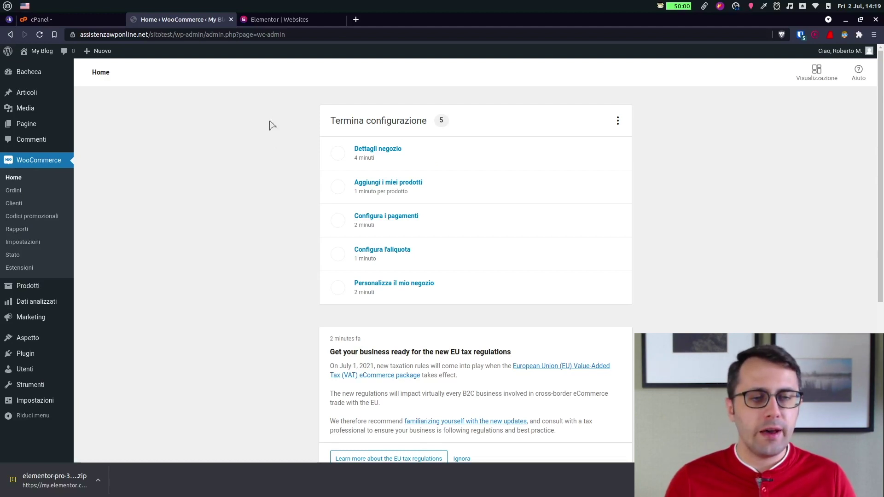
Look up the Elementor Pro Essential download in the Elementor account, and close the account page.
click(275, 20)
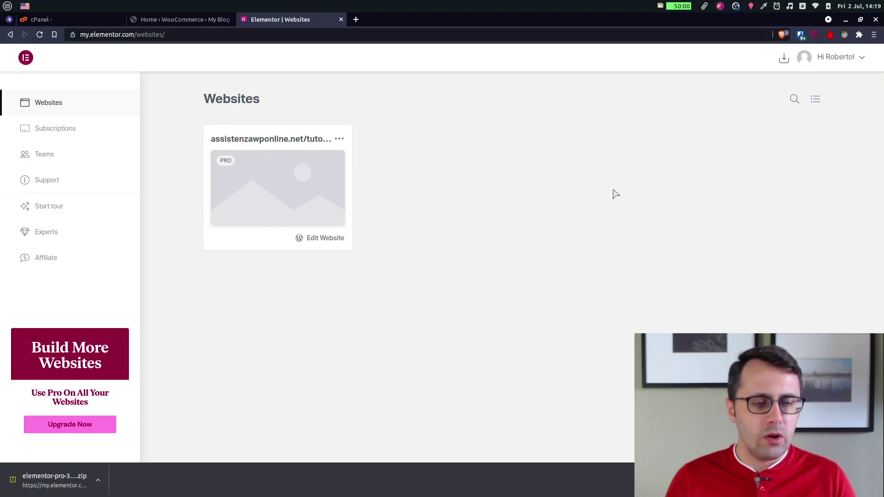
click(783, 59)
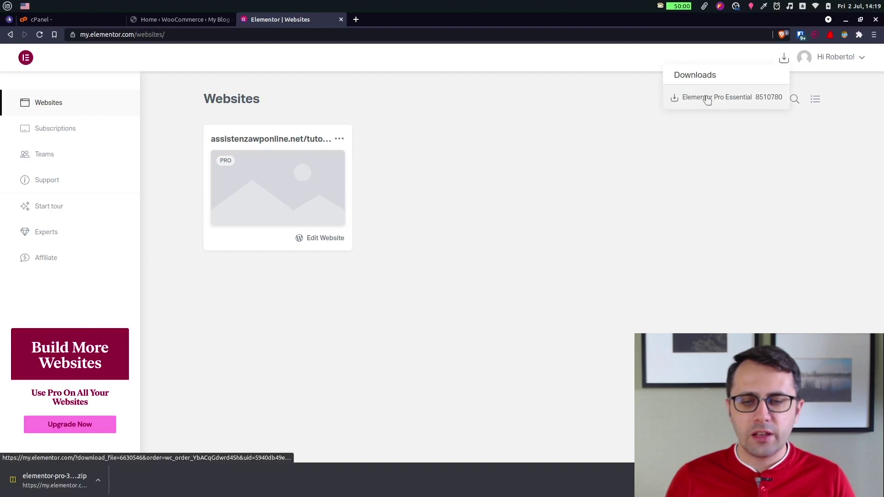
click(540, 199)
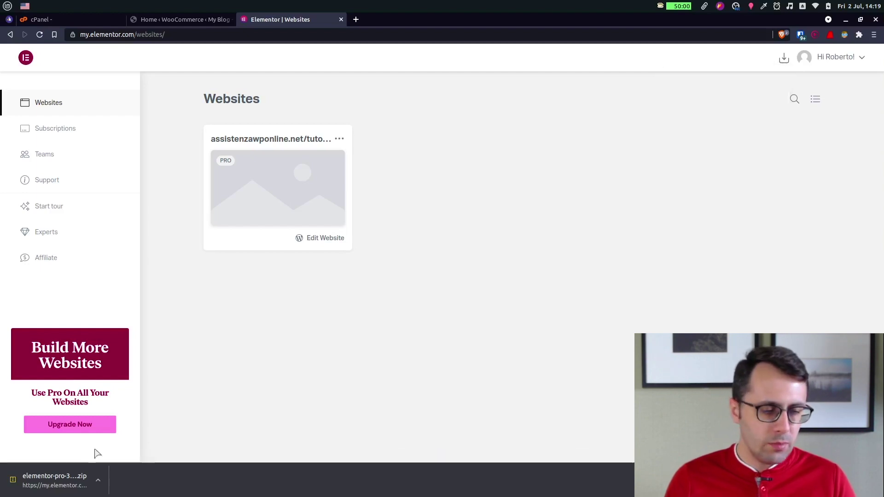
click(341, 19)
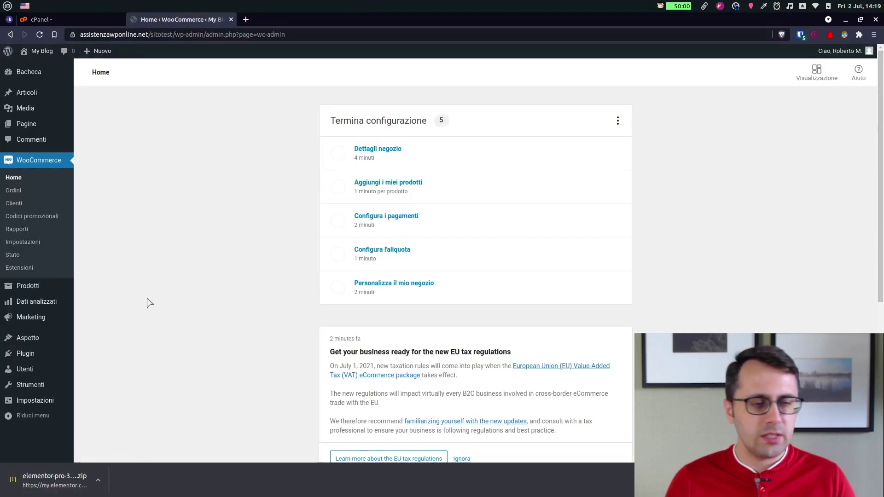
Upload elementor-pro-3.3.1.zip from the Downloads folder as a new plugin, and install and activate it.
mouse_move(70, 352)
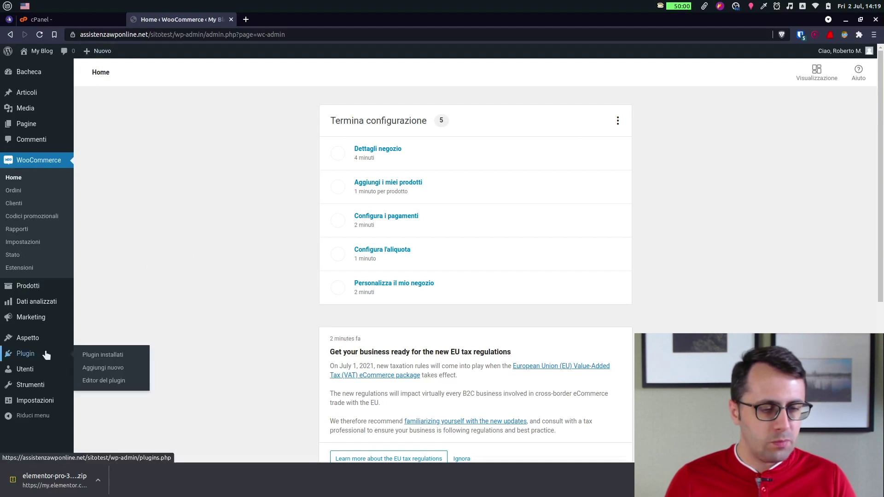
click(95, 367)
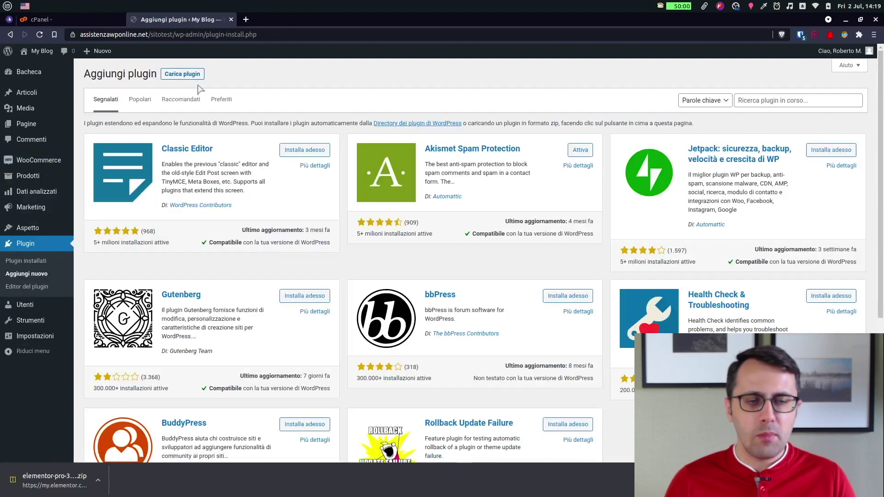
click(183, 77)
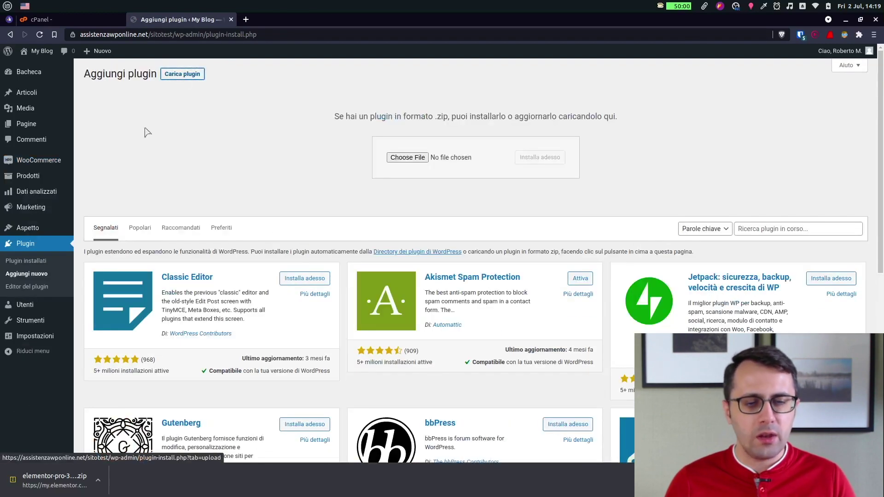
click(408, 158)
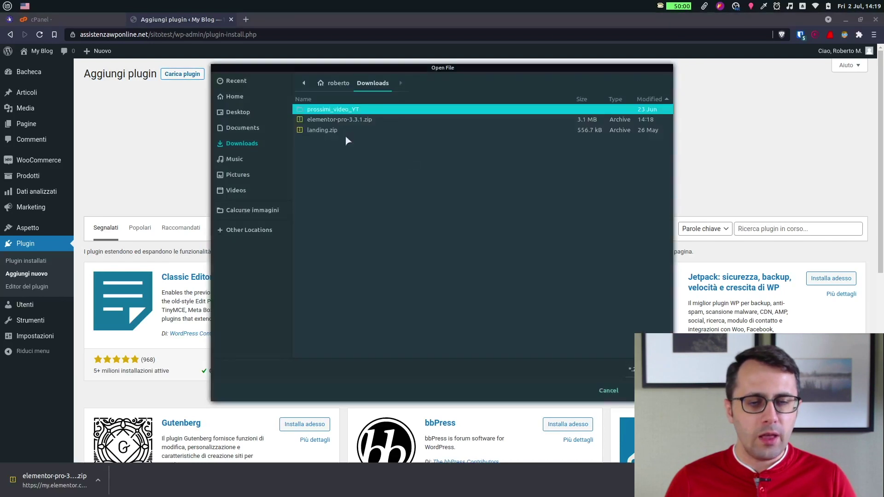
click(352, 118)
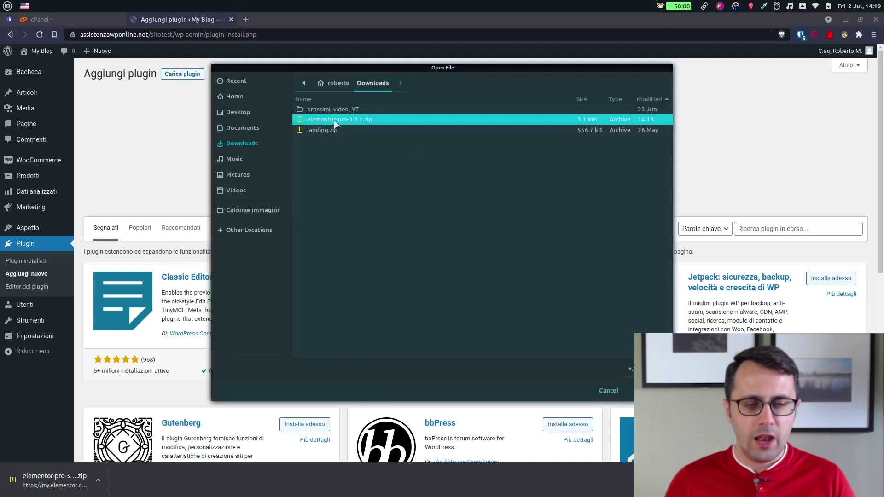
double_click(333, 120)
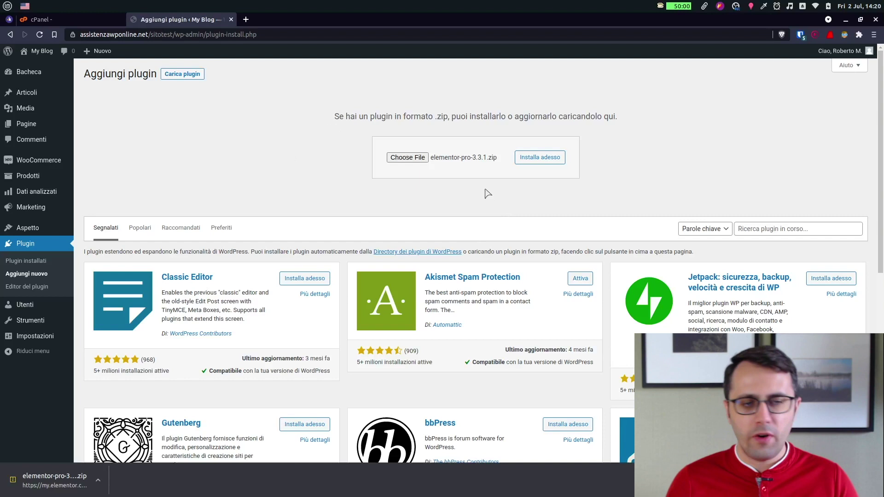
click(541, 160)
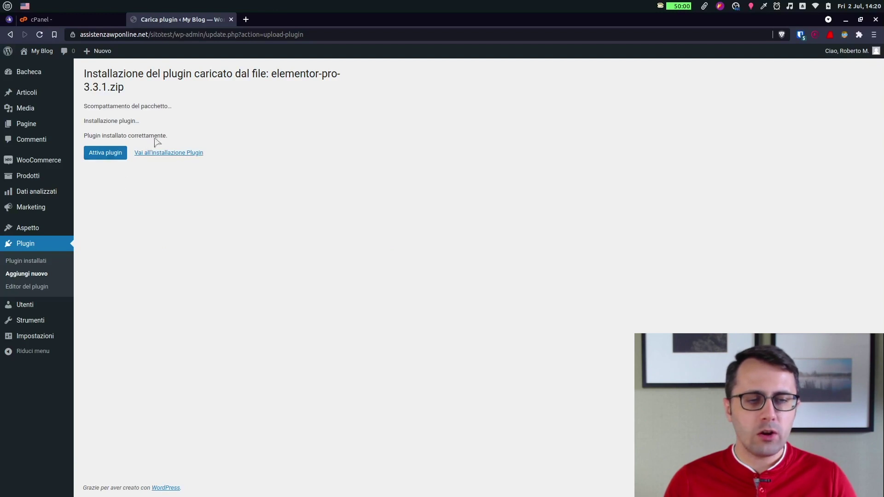
click(94, 152)
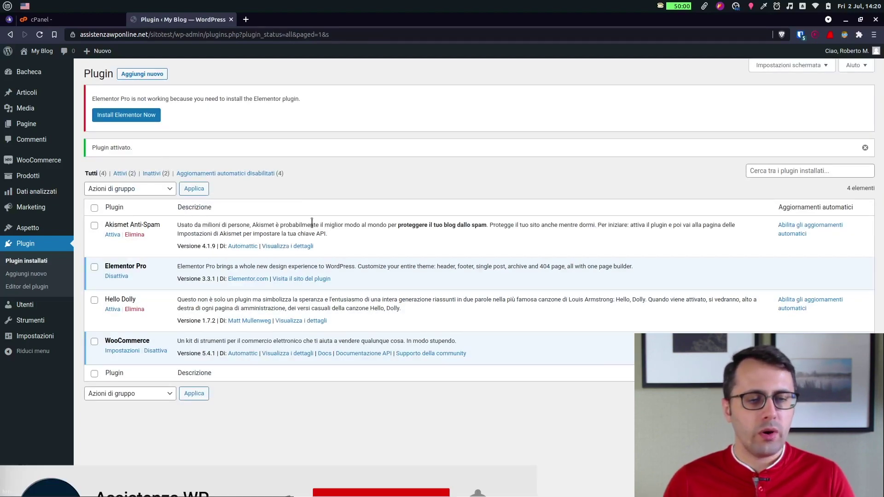
Read the notice about Elementor Pro's missing requirement and install the base Elementor plugin from it.
drag(92, 99, 300, 100)
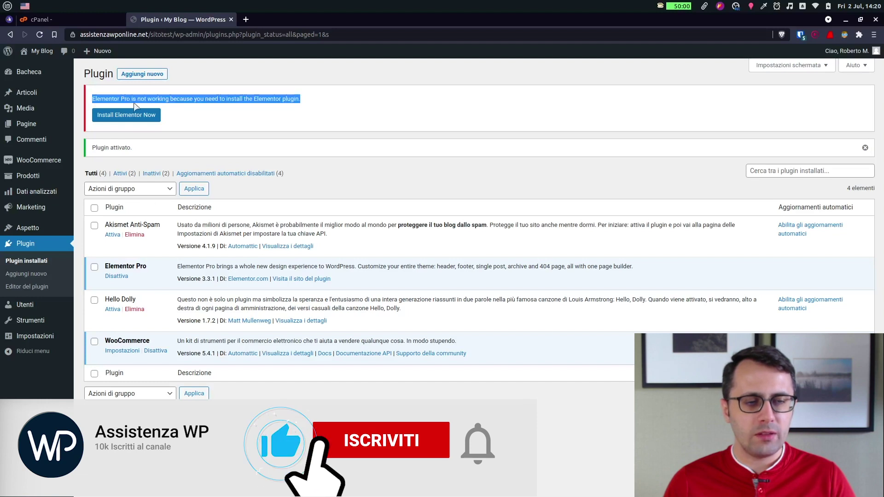
click(99, 131)
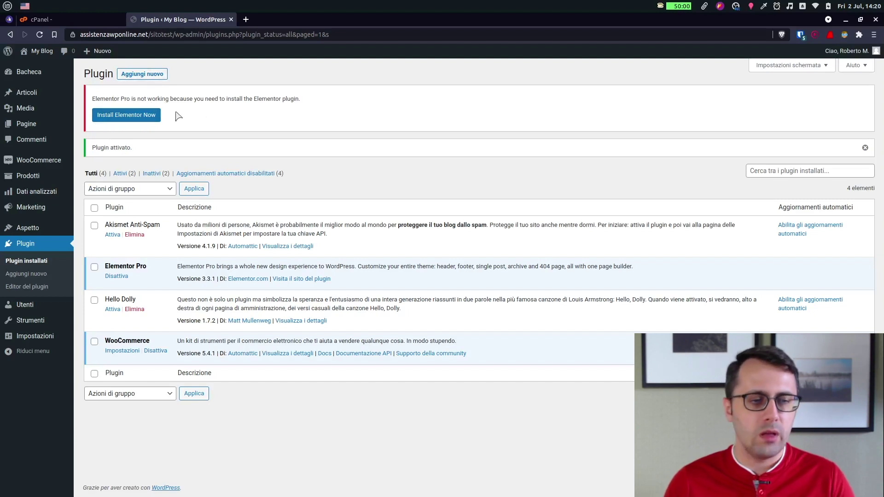
click(132, 119)
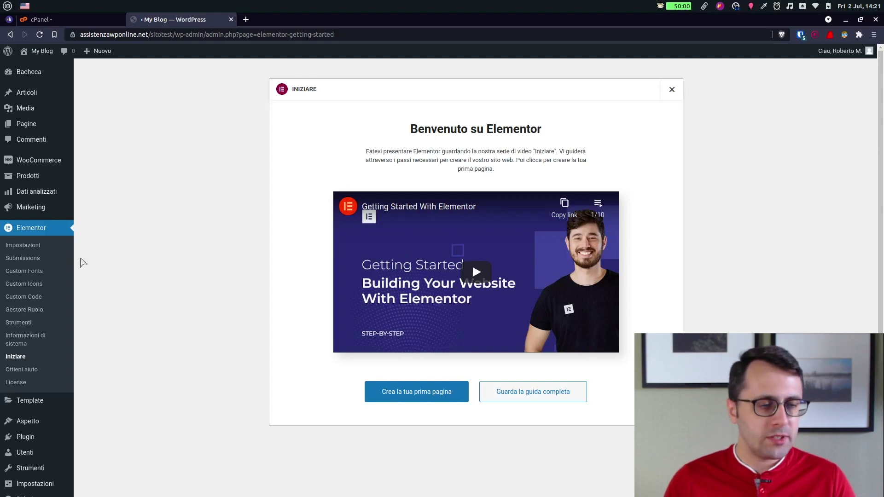
Open the site's themes page from the Elementor welcome page.
scroll(170, 355, down, 1)
mouse_move(46, 409)
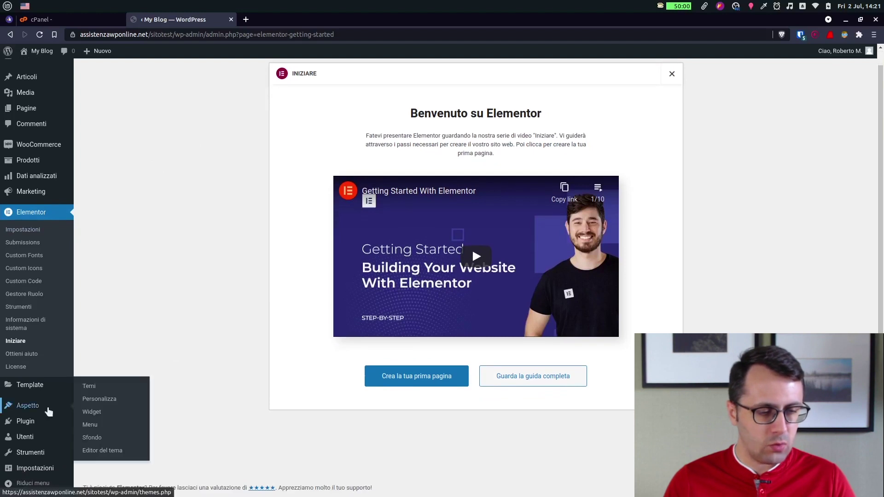
click(86, 384)
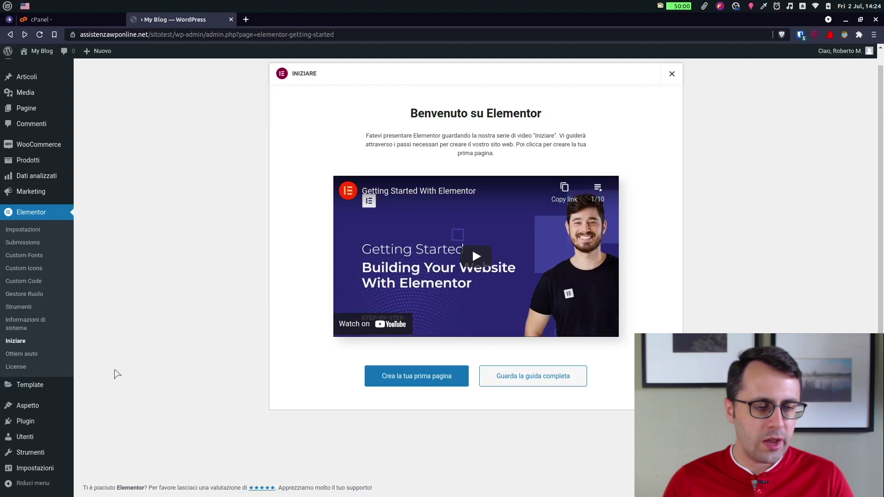
Search the new plugins for "starter templates", and install and activate Starter Templates — Elementor, Gutenberg & Beaver Builder Templates.
click(113, 440)
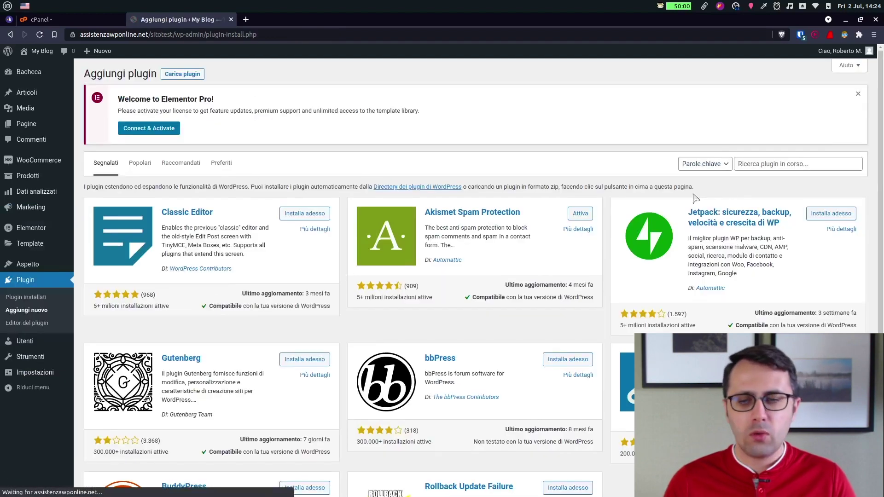
click(775, 165)
text(starter)
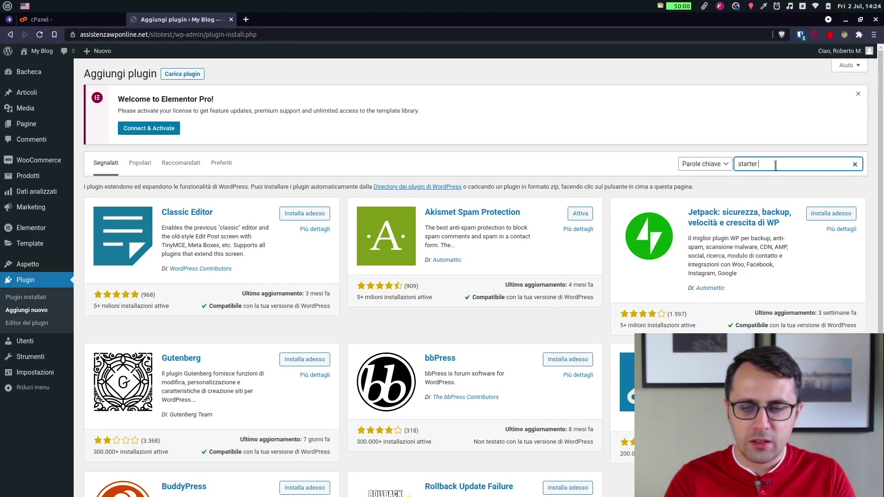
text( templates)
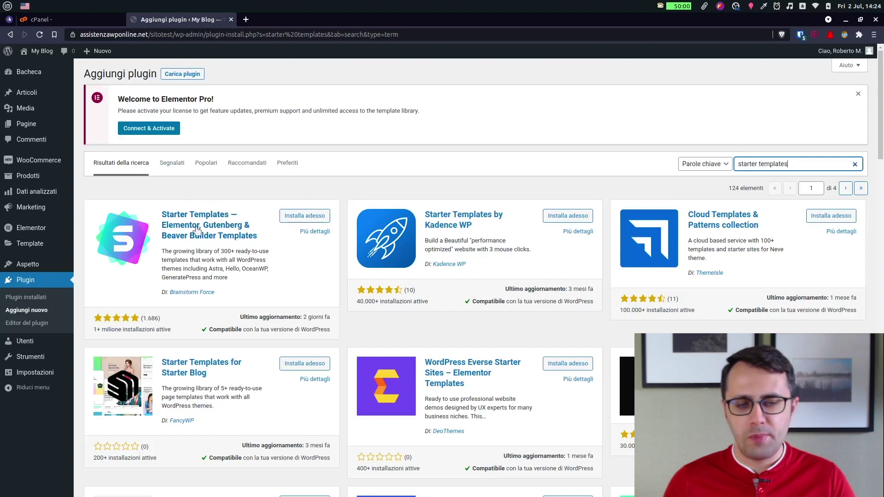
click(313, 219)
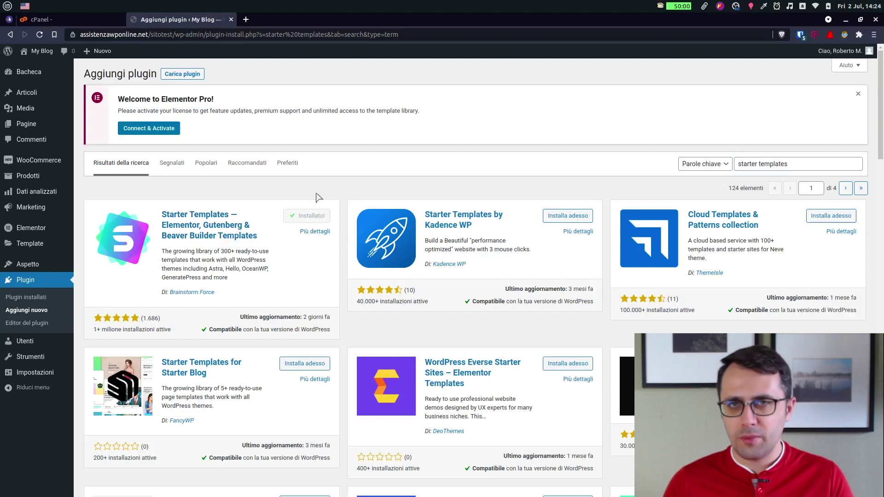
click(317, 216)
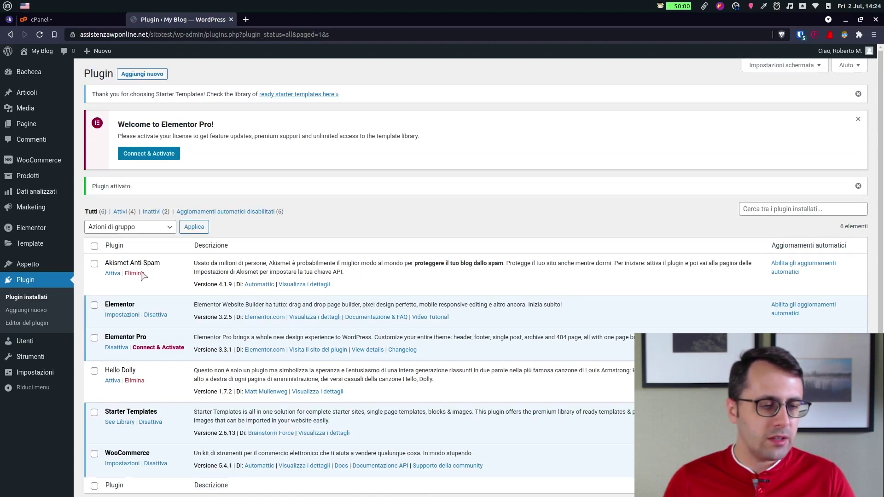
Open the Starter Templates library and choose Elementor as the page builder.
mouse_move(22, 243)
mouse_move(37, 267)
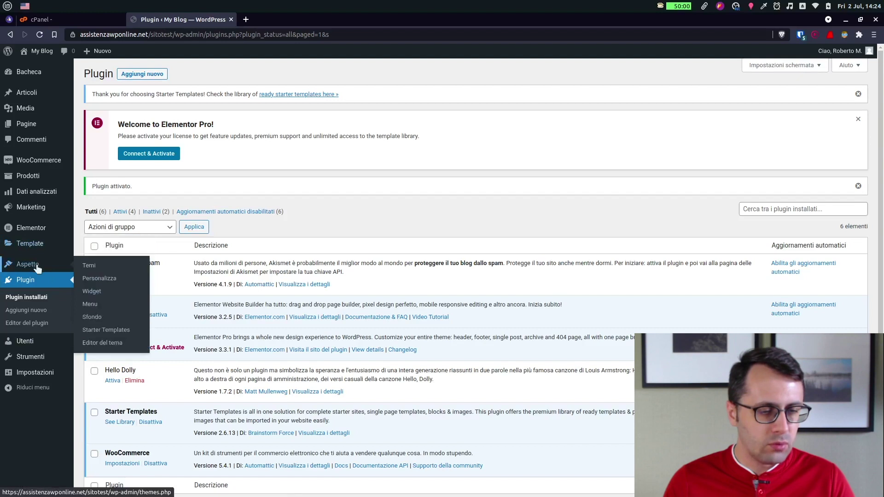
click(105, 330)
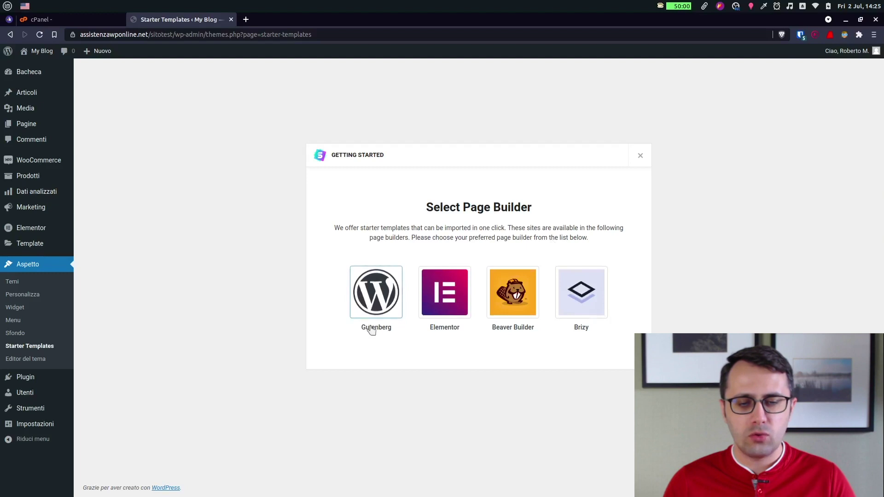
click(442, 280)
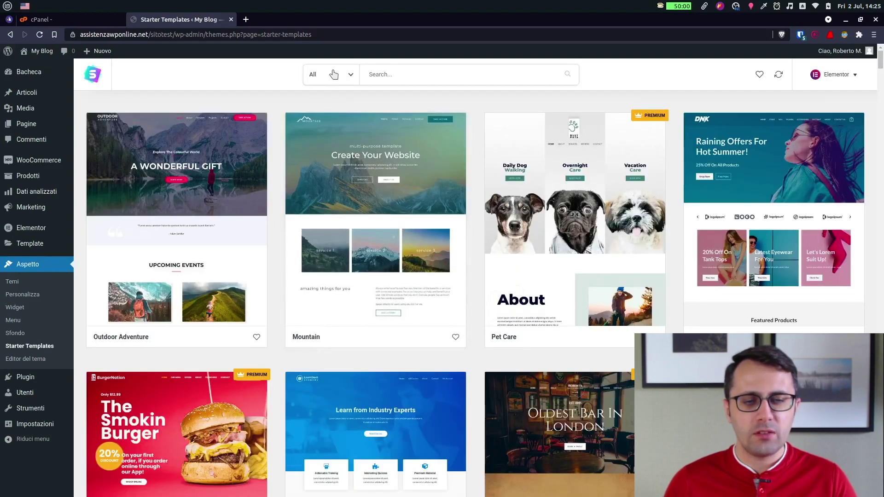
Filter the starter templates by the eCommerce category and look through the matching designs.
click(334, 74)
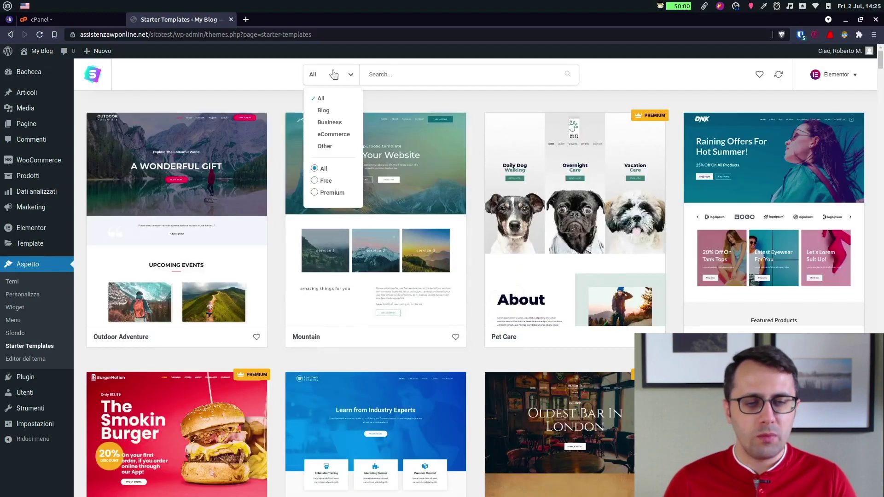
click(331, 134)
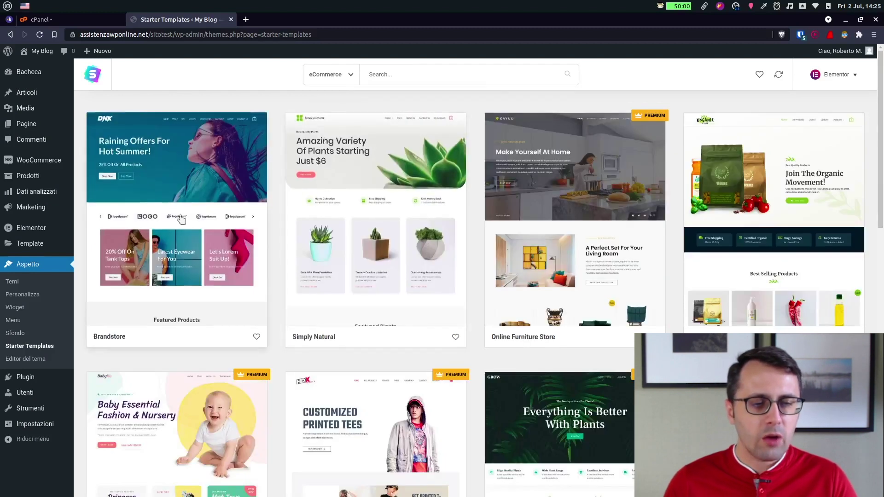
scroll(335, 204, down, 2)
scroll(363, 193, up, 2)
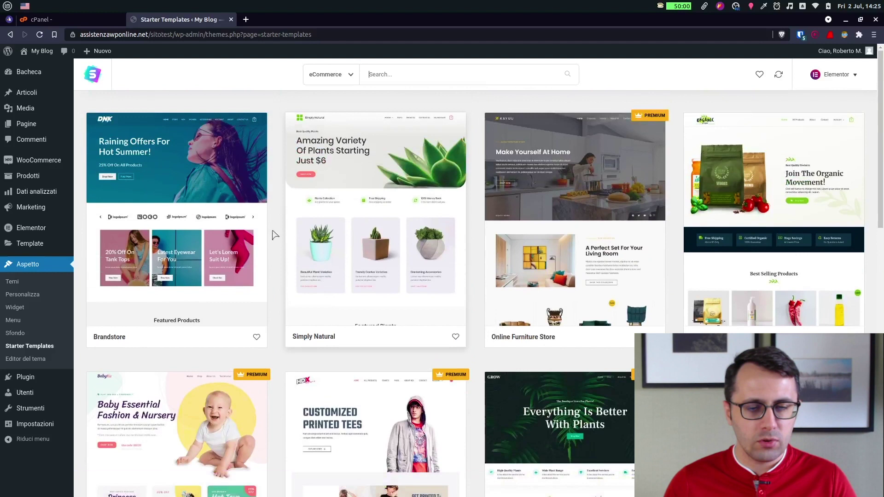
Limit the eCommerce starter templates to the free ones and take a look at the Organic Store template.
click(324, 79)
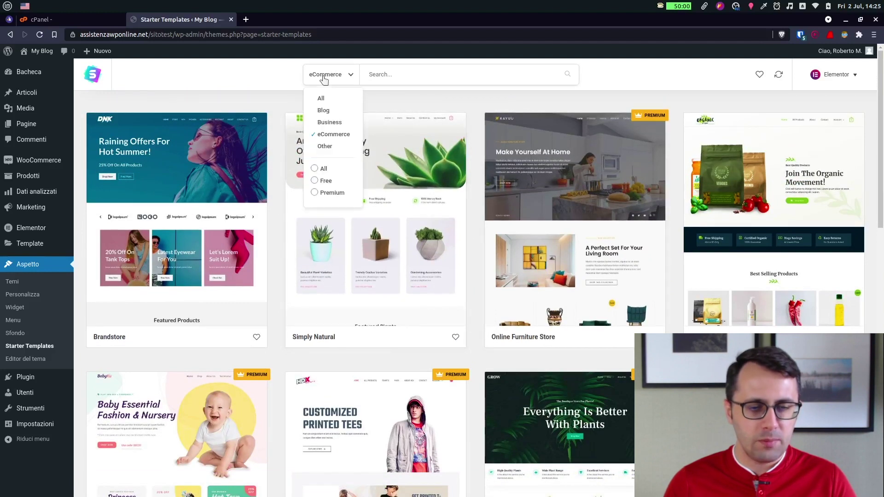
click(326, 181)
scroll(327, 194, down, 3)
scroll(775, 302, up, 3)
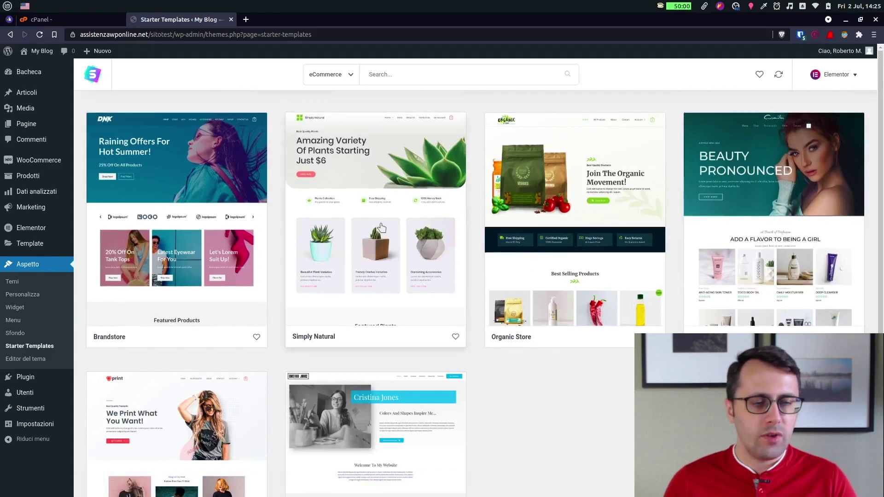
click(603, 220)
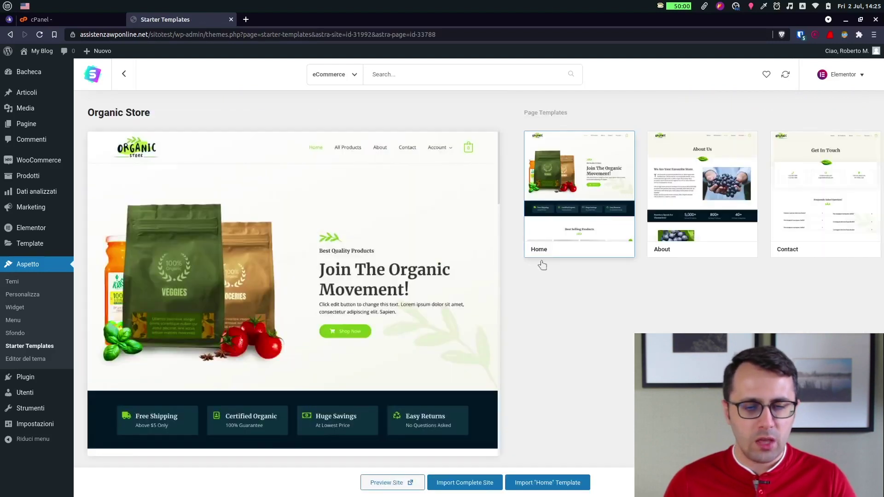
click(124, 73)
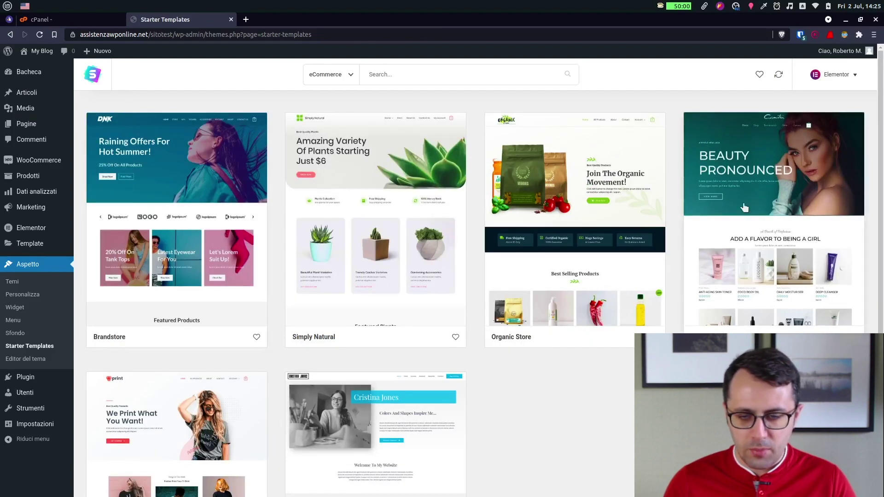
Open the Cosmetics Store template and look over its home page design.
click(765, 183)
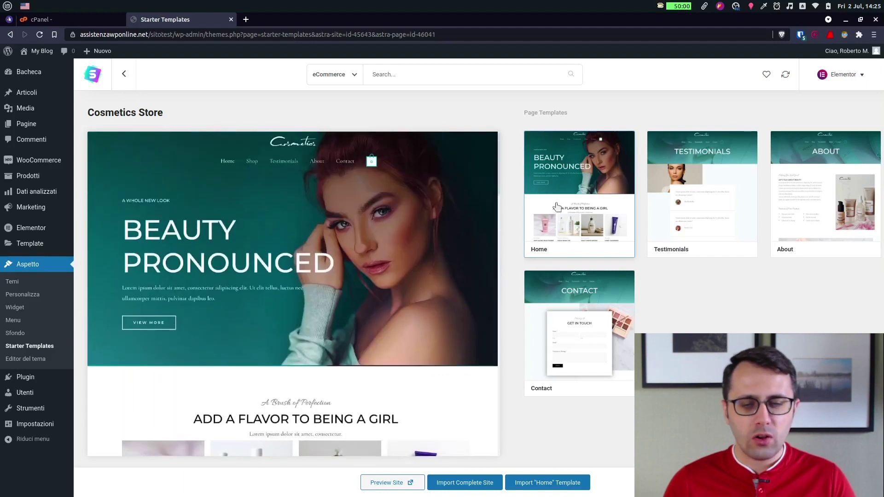
scroll(364, 184, down, 3)
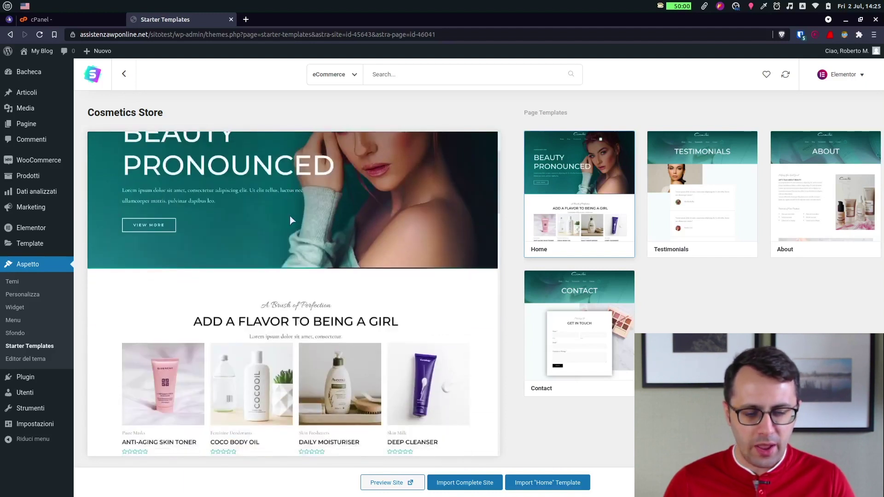
Preview the Cosmetics Store demo site, examine its home page from header to newsletter sign-up, and close the preview.
click(387, 482)
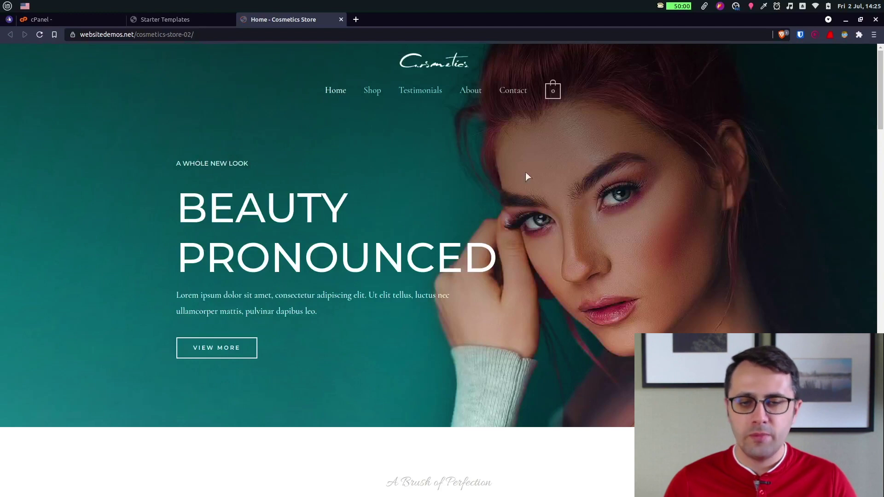
scroll(849, 125, down, 4)
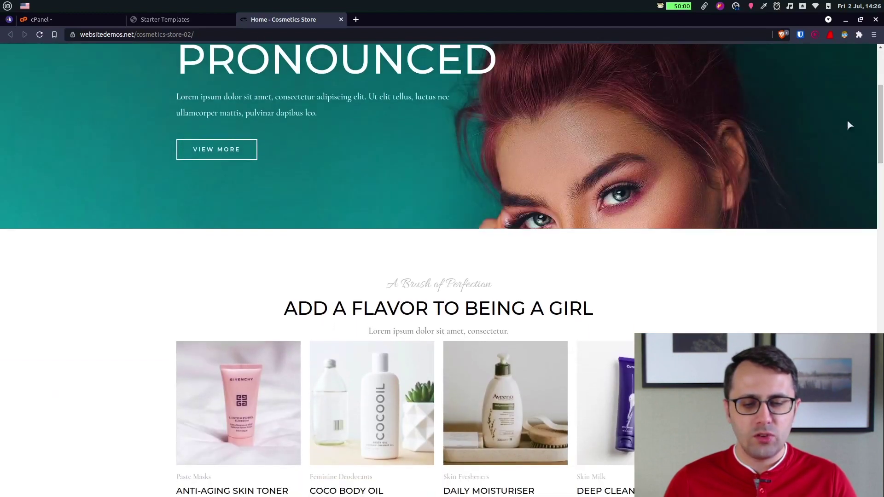
scroll(762, 147, down, 7)
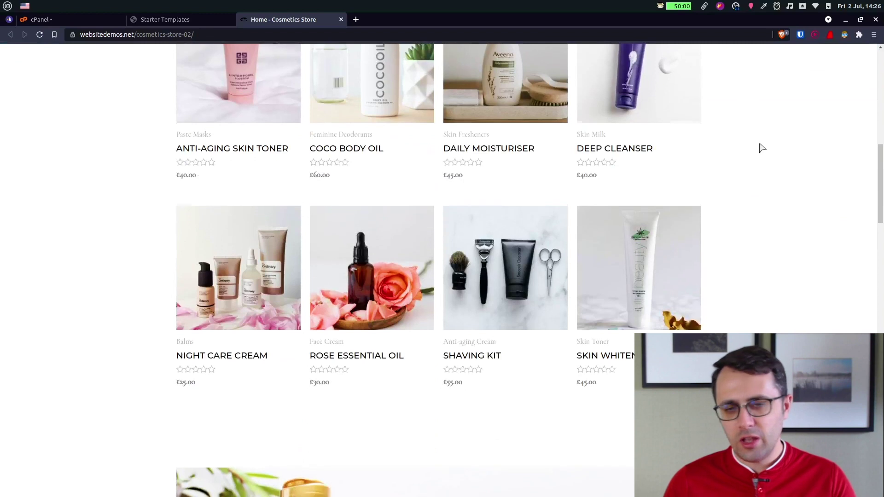
scroll(761, 148, down, 10)
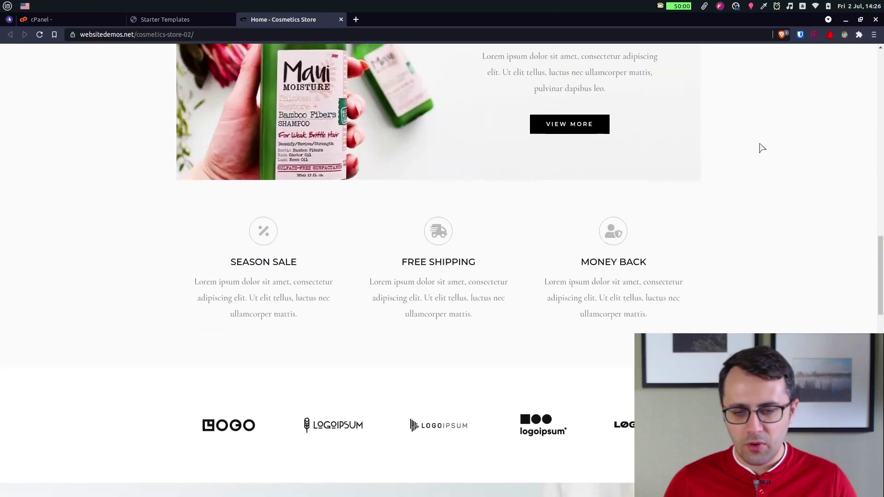
scroll(762, 148, down, 7)
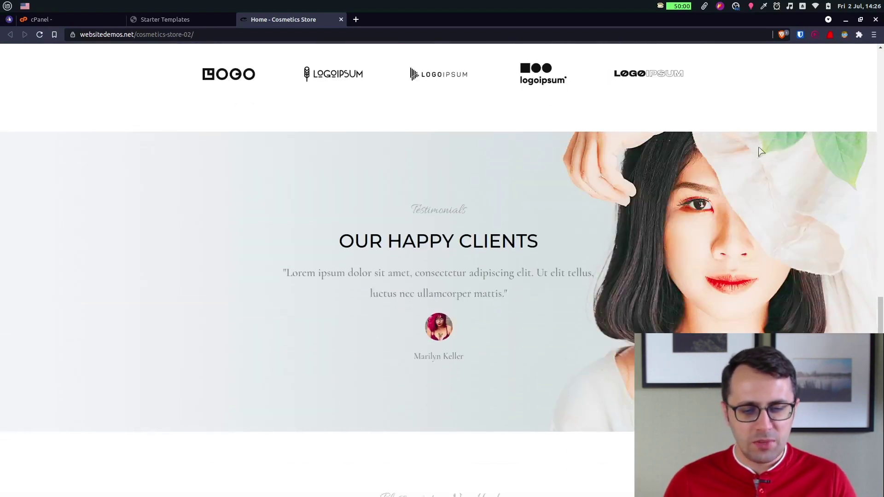
scroll(761, 152, down, 9)
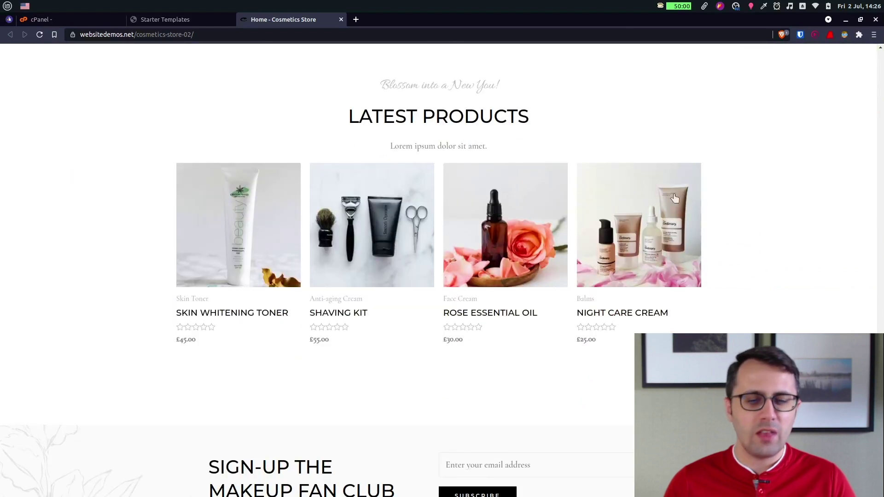
scroll(675, 198, down, 5)
scroll(759, 207, up, 20)
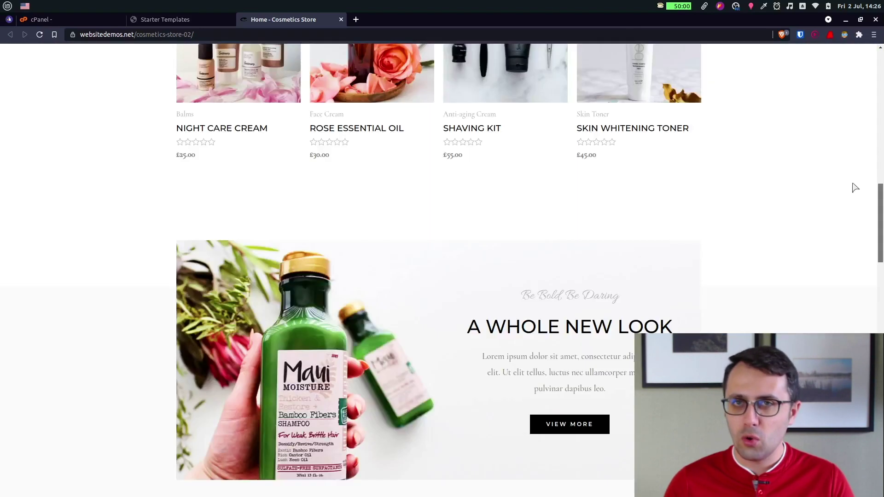
scroll(854, 187, up, 15)
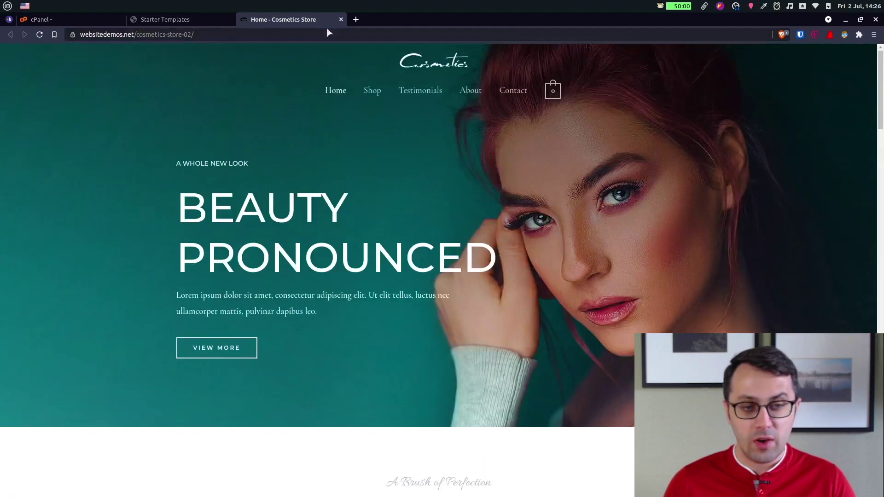
click(341, 19)
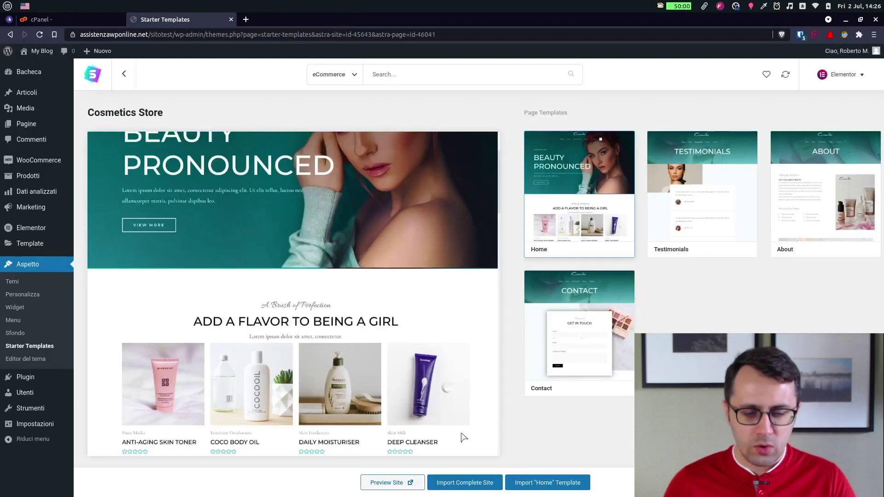
Import the complete Cosmetics Store site with experience level Intermediate, built for My client, skipping the name and email request.
click(466, 483)
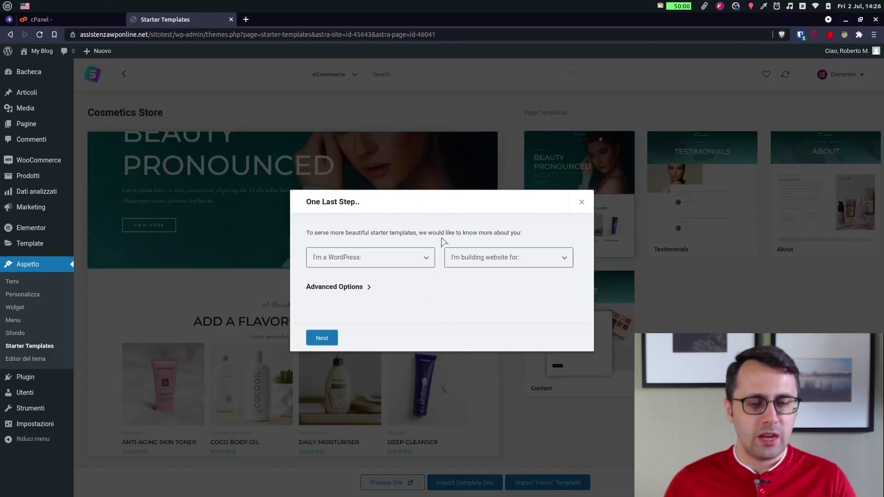
click(384, 268)
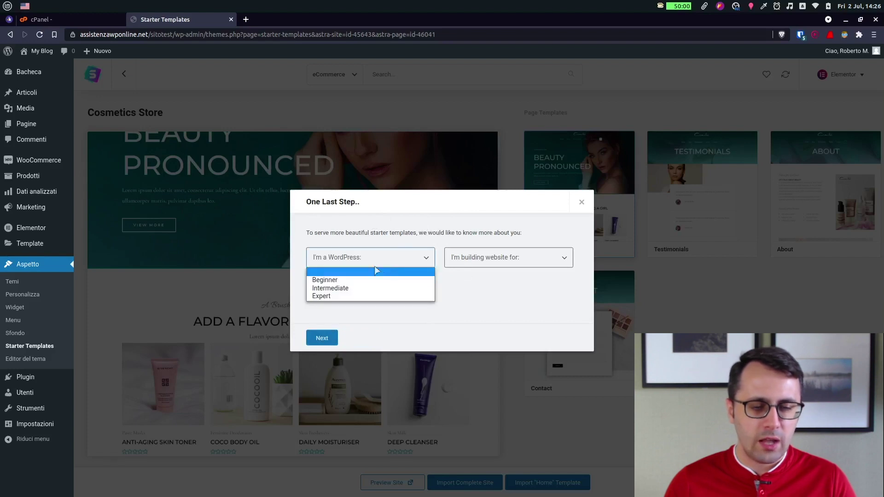
click(345, 289)
click(496, 270)
click(491, 287)
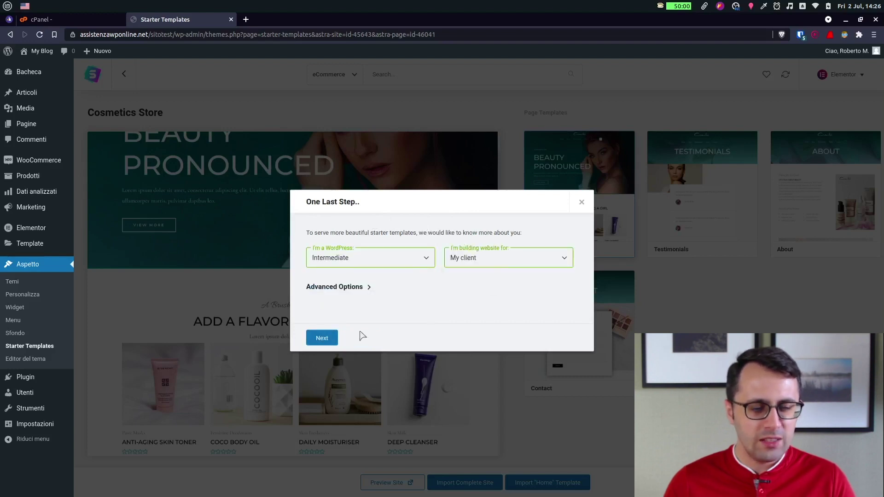
click(321, 338)
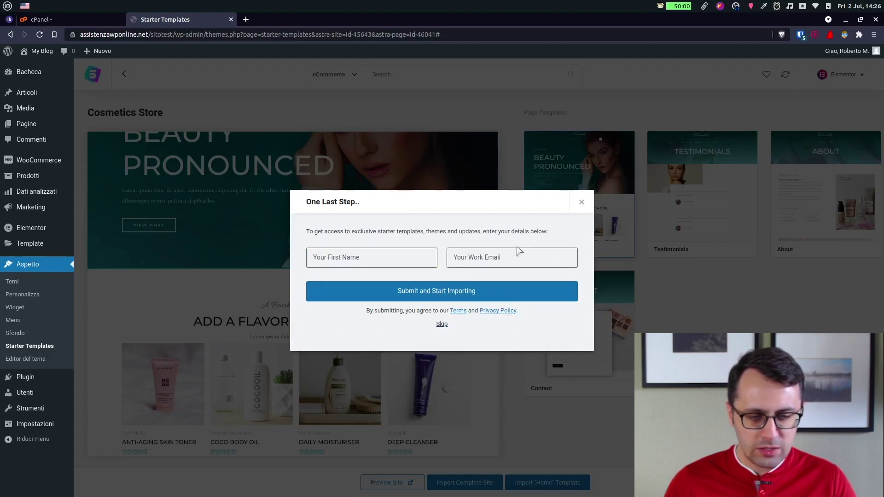
click(441, 324)
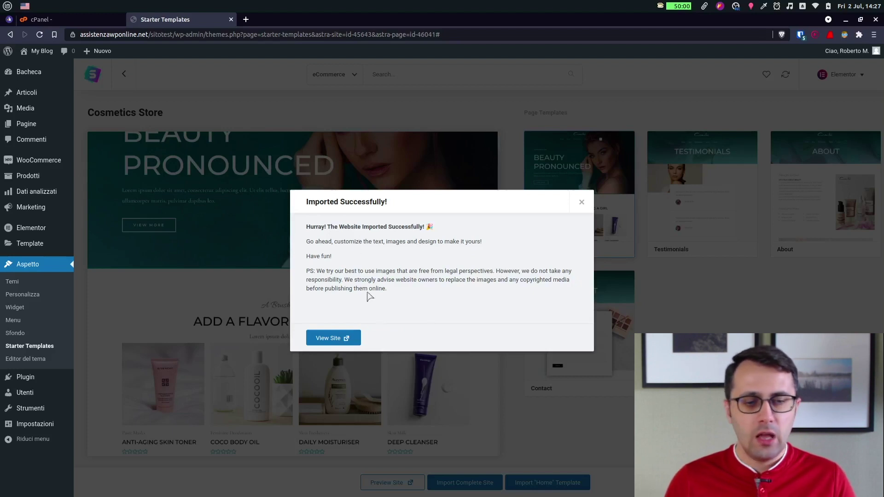
View the imported site and look through its home page down to the newsletter sign-up and footer.
click(343, 338)
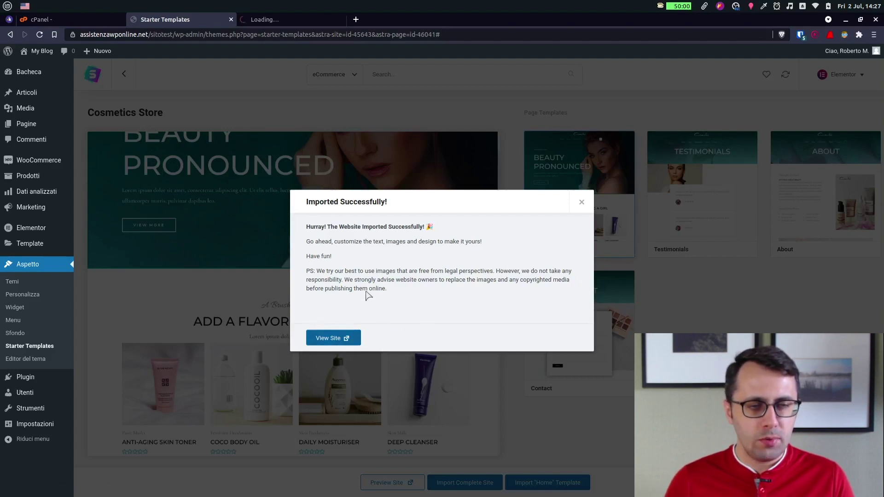
click(278, 23)
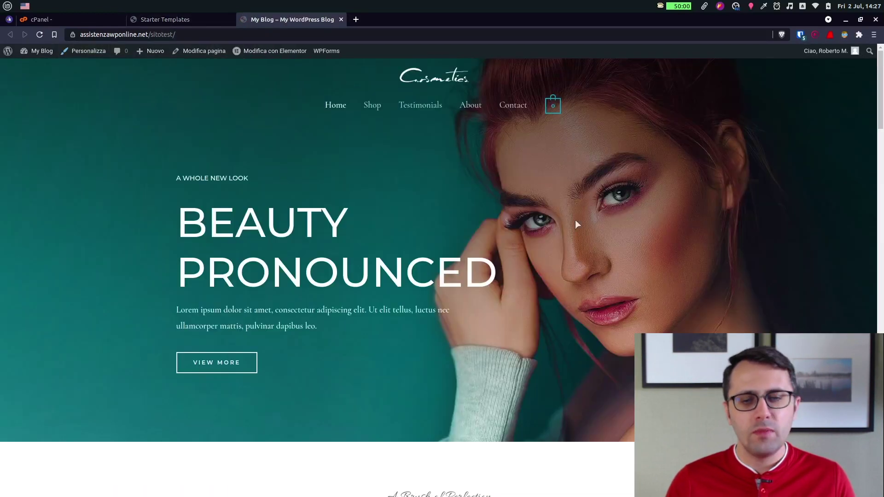
drag(879, 89, 879, 420)
scroll(619, 289, down, 1)
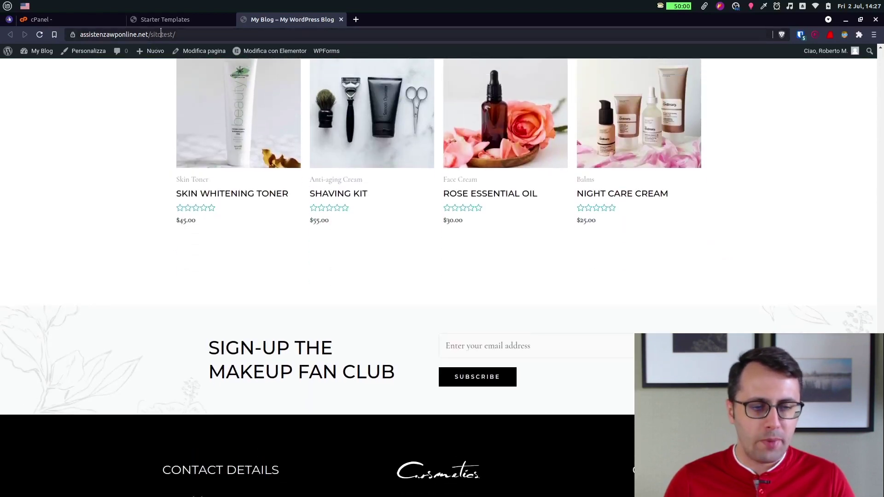
Open the imported site's Shop page and look through the product listing.
scroll(352, 199, up, 20)
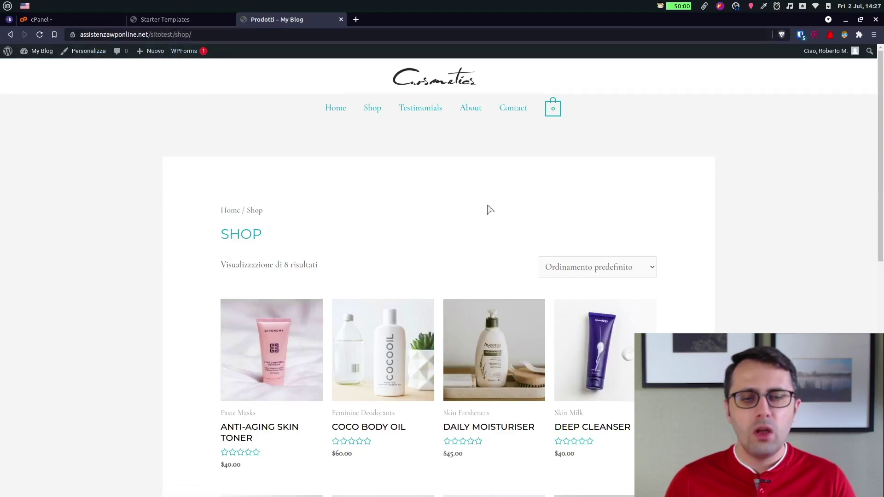
mouse_move(881, 112)
mouse_down()
mouse_move(881, 341)
mouse_move(880, 104)
mouse_up()
scroll(316, 201, down, 3)
scroll(315, 201, down, 1)
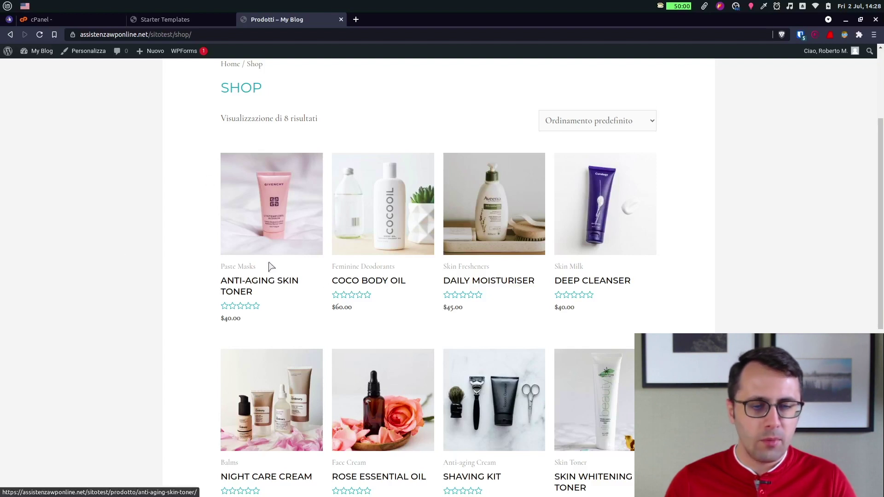
Open the Anti-aging Skin Toner product page and examine its title, price, short description and quantity selector.
click(276, 197)
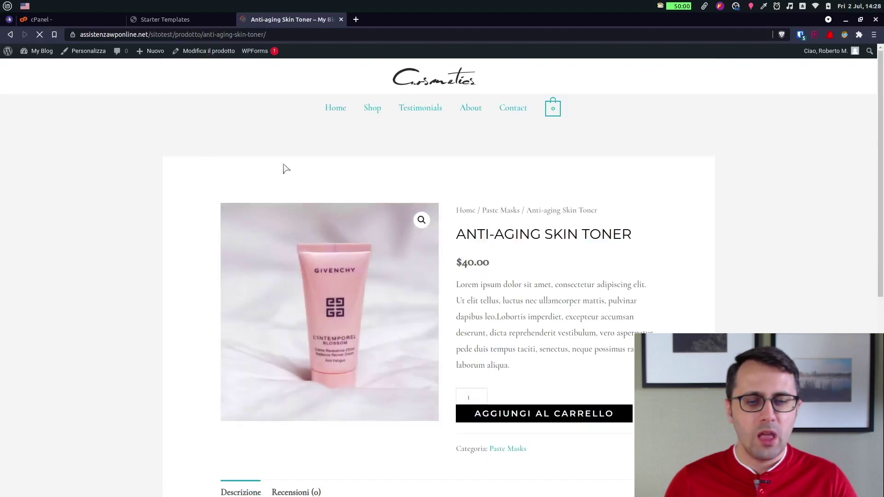
scroll(796, 168, down, 2)
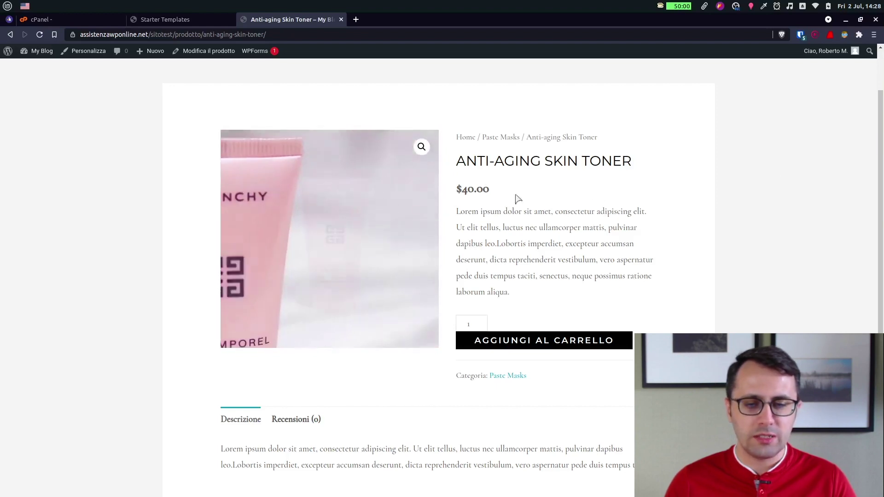
drag(467, 159, 565, 176)
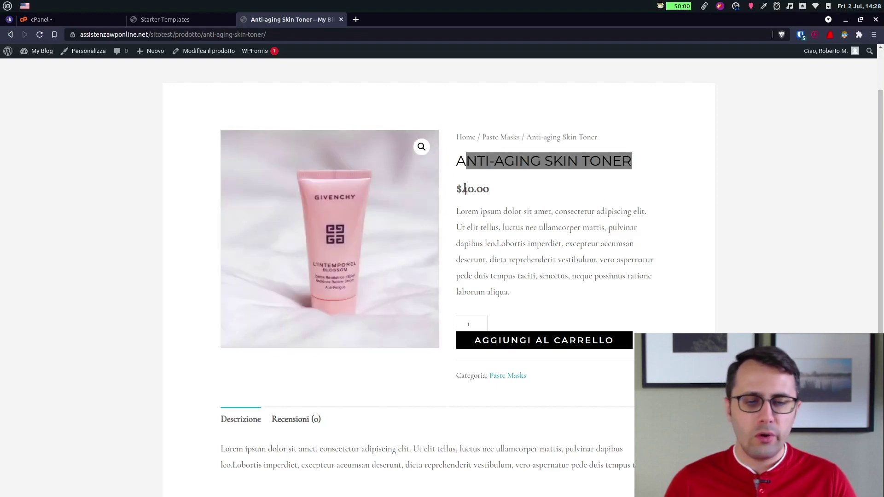
drag(464, 189, 495, 193)
click(520, 240)
drag(527, 275, 568, 200)
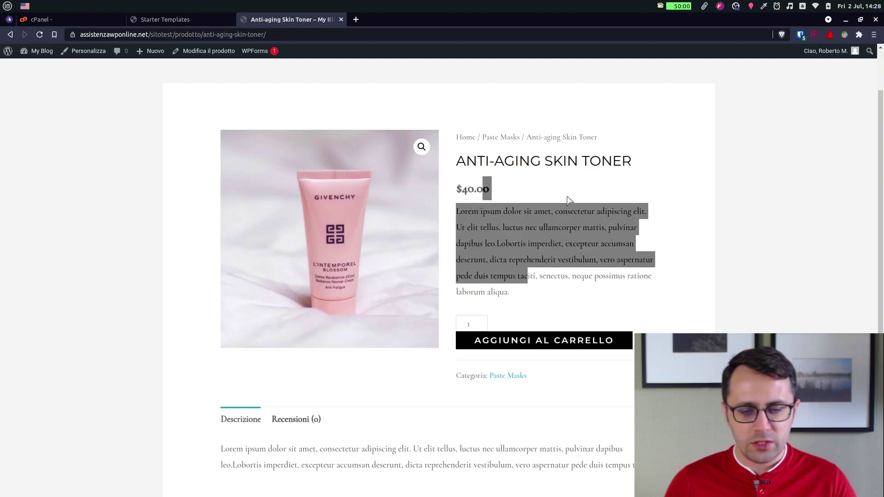
click(568, 200)
scroll(556, 203, down, 3)
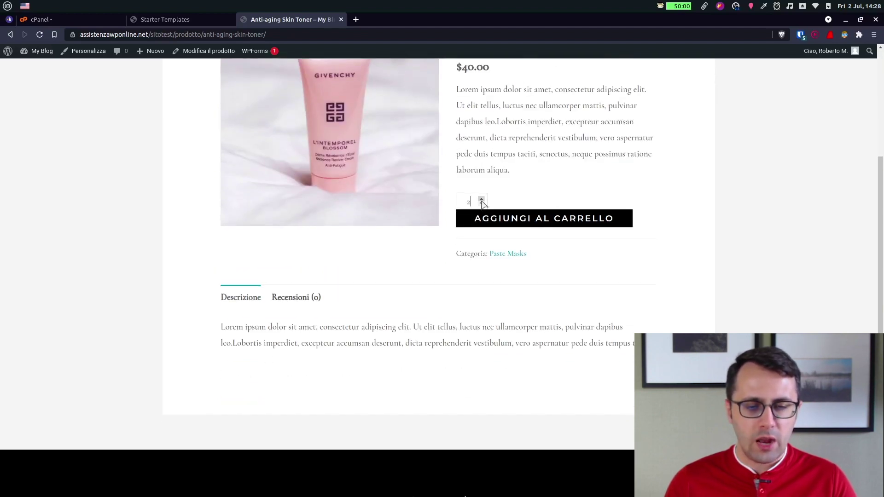
Examine the skin toner's description and its Recensioni section with the review form.
scroll(357, 250, down, 3)
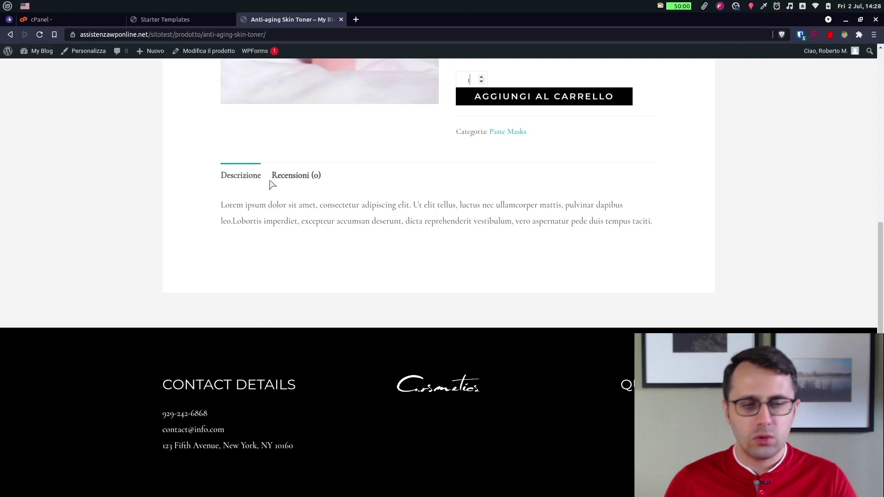
click(296, 177)
scroll(259, 157, down, 2)
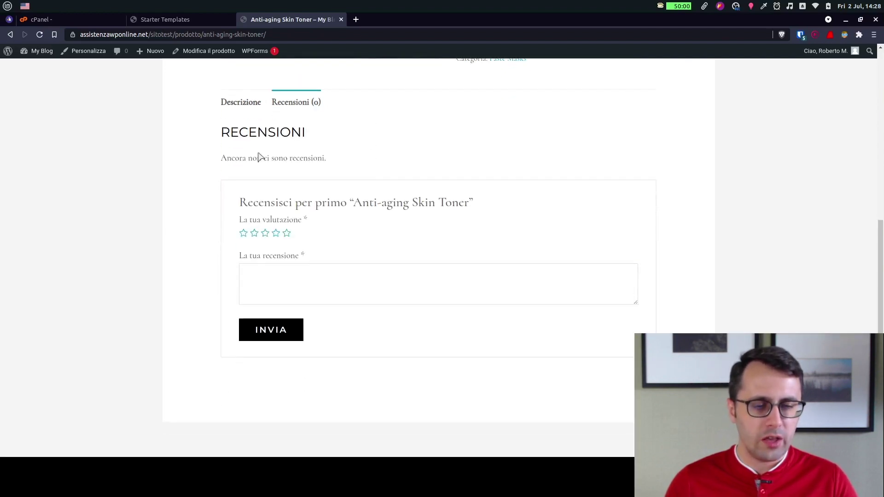
scroll(249, 244, up, 8)
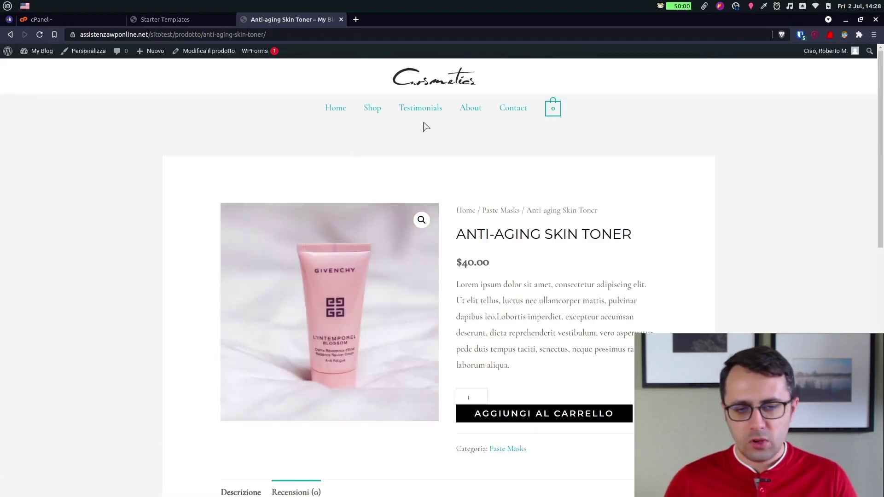
Open the site's Testimonials page and look over its content.
click(427, 110)
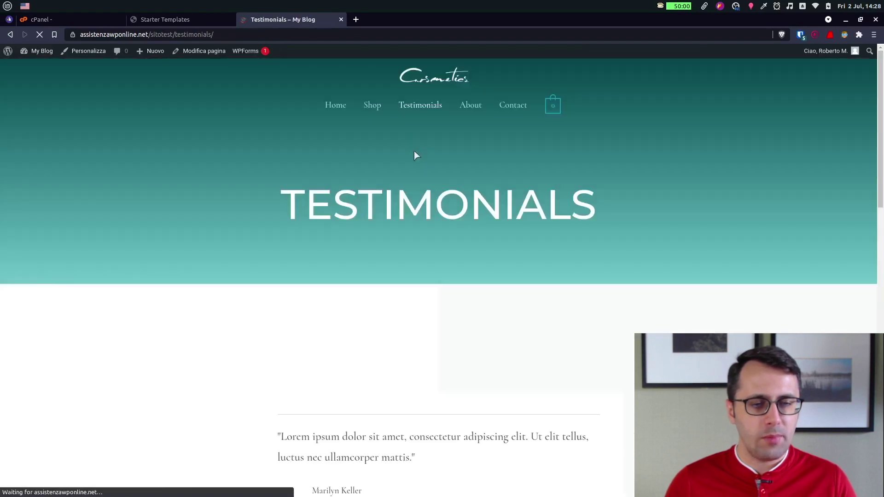
drag(882, 117, 774, 131)
scroll(421, 192, up, 1)
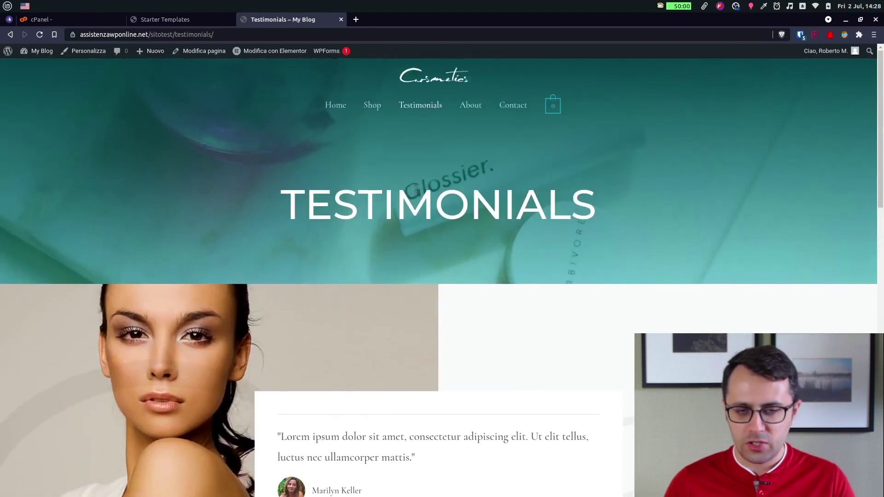
Open the site's Contact page and look over its content and contact form.
click(515, 107)
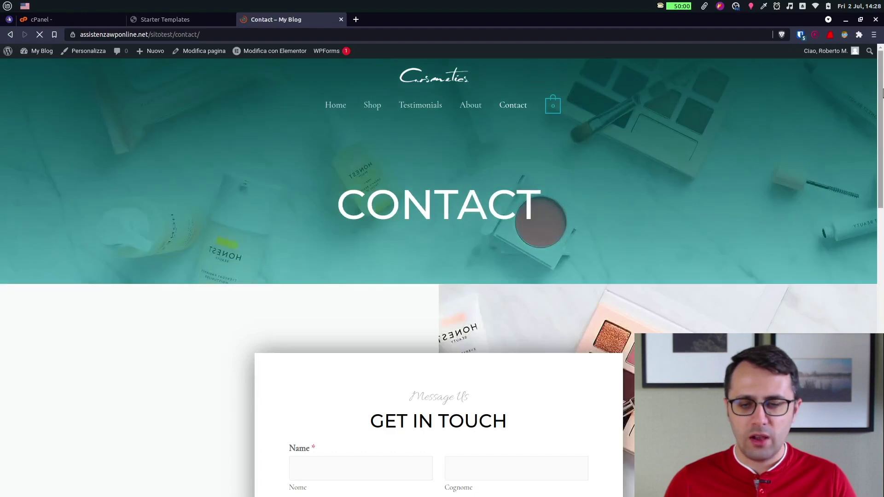
drag(883, 93, 882, 367)
scroll(648, 156, up, 15)
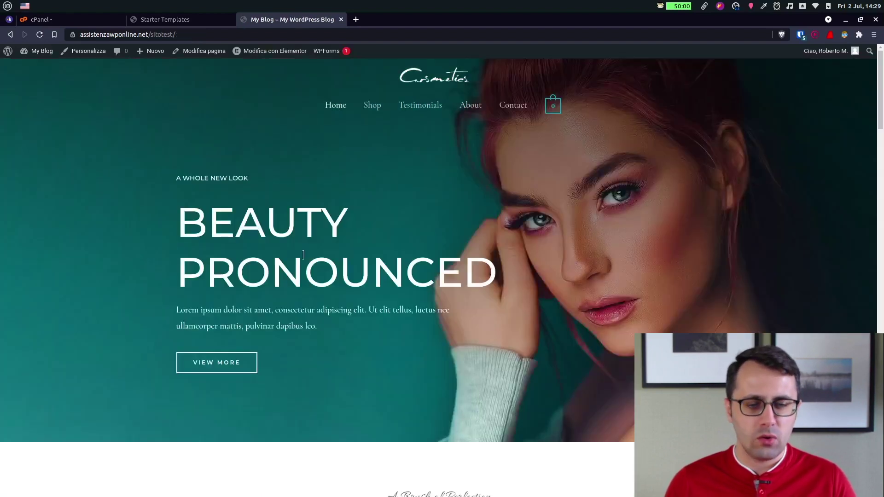
Return to the site's Home page and open it for editing with Elementor.
scroll(313, 181, down, 4)
scroll(308, 183, up, 4)
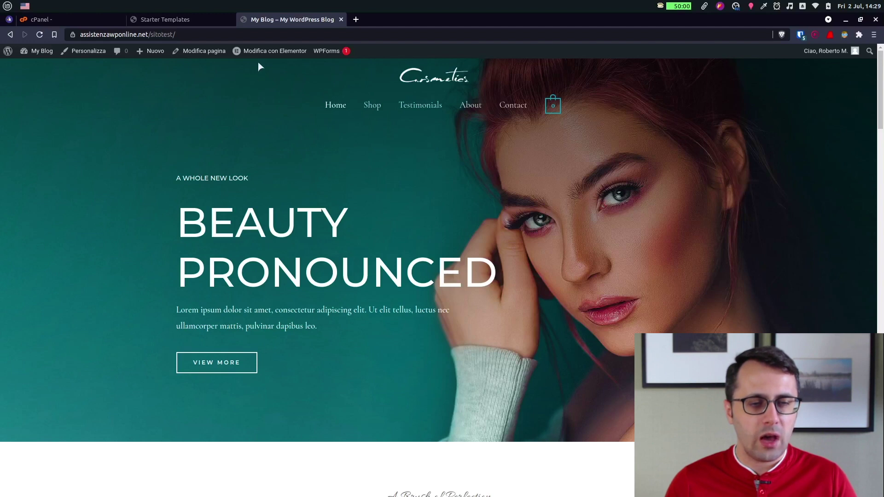
click(299, 67)
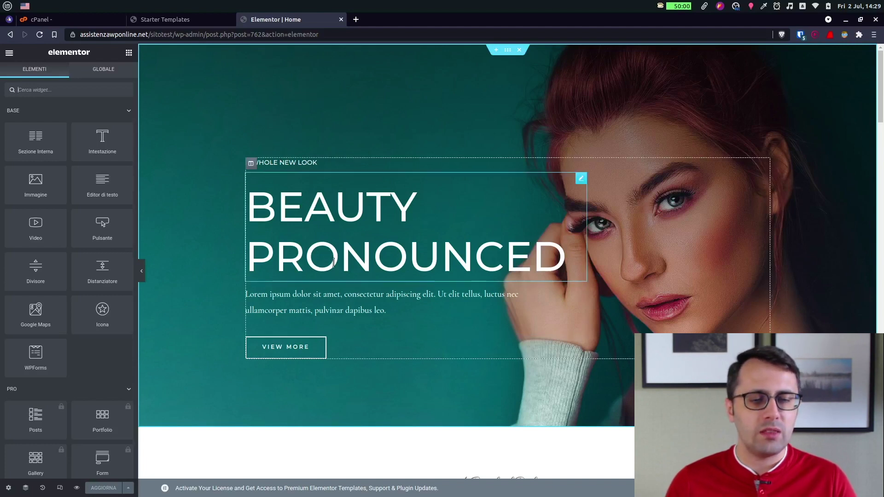
Replace the hero heading "Beauty Pronounced" with "Testo di prova".
click(379, 237)
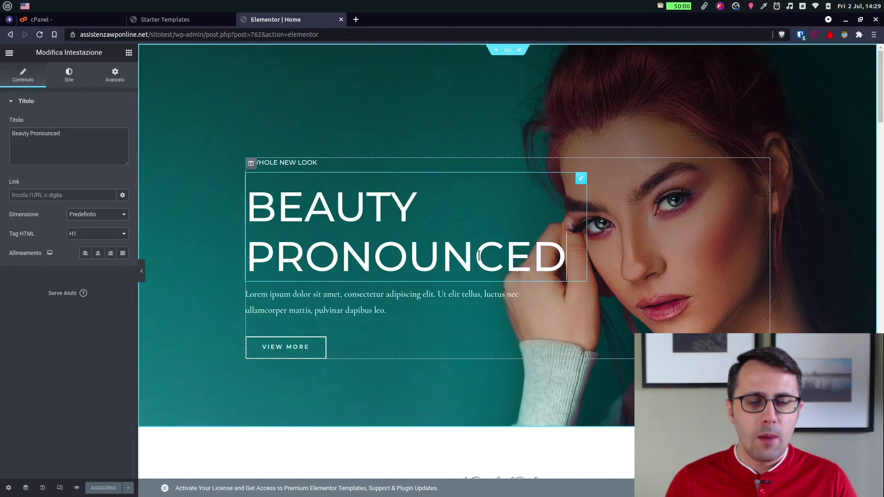
triple_click(410, 192)
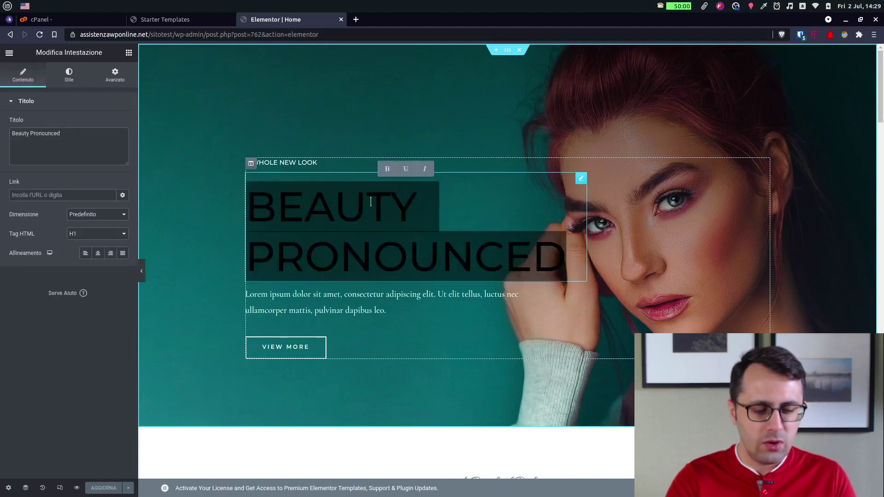
text(Testo di )
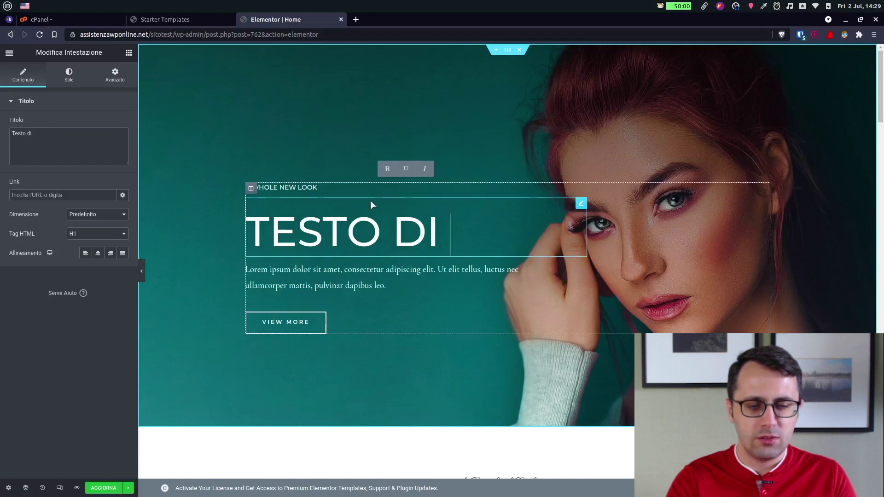
text(prova)
Examine the settings of the hero paragraph, heading and View More button, and widen the editing panel.
click(386, 297)
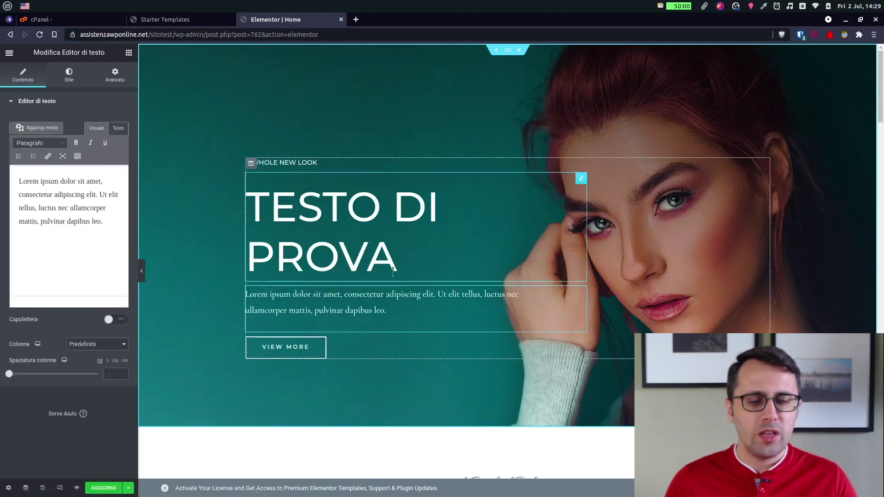
click(382, 229)
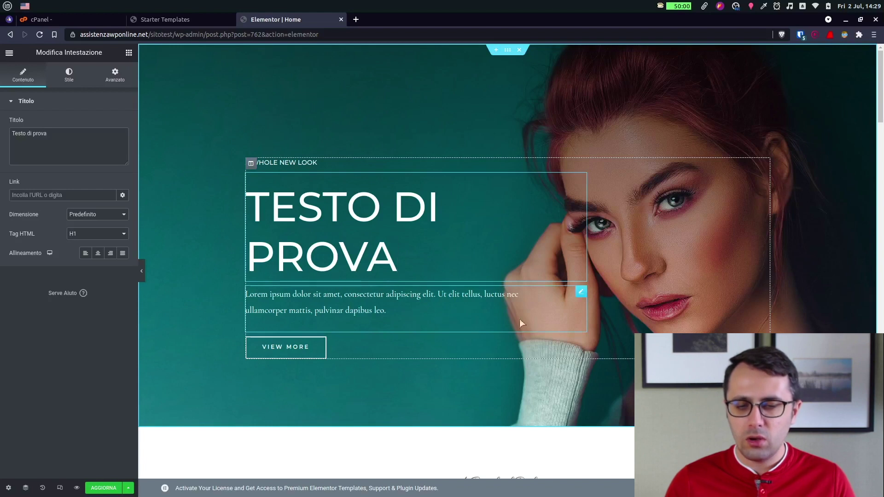
click(581, 292)
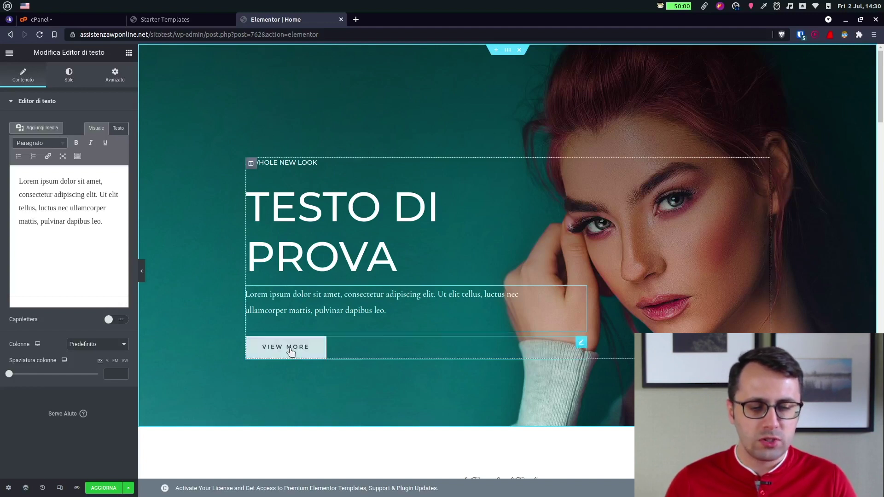
click(581, 343)
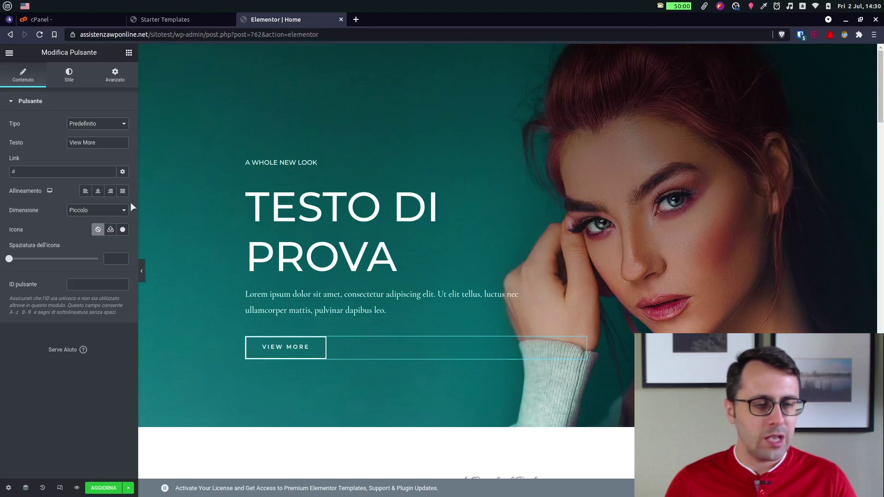
drag(138, 204, 129, 228)
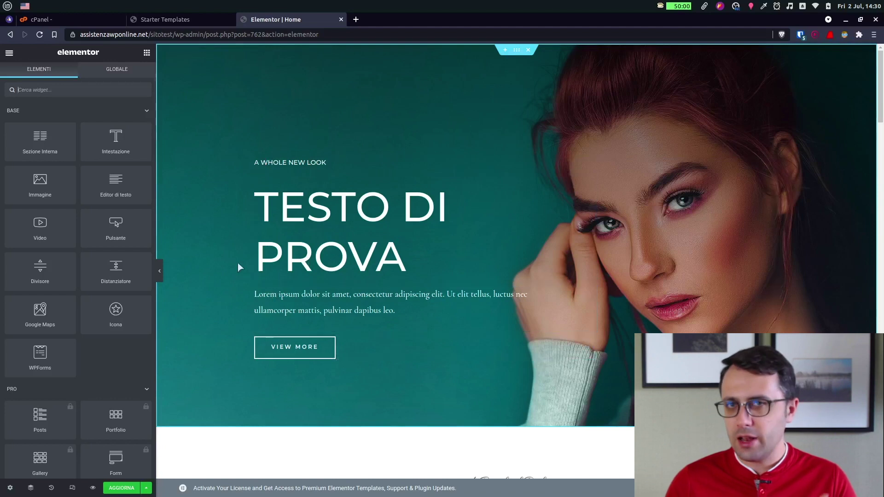
Hide the editing panel and look over the Home page's hero and product sections as a preview.
click(159, 270)
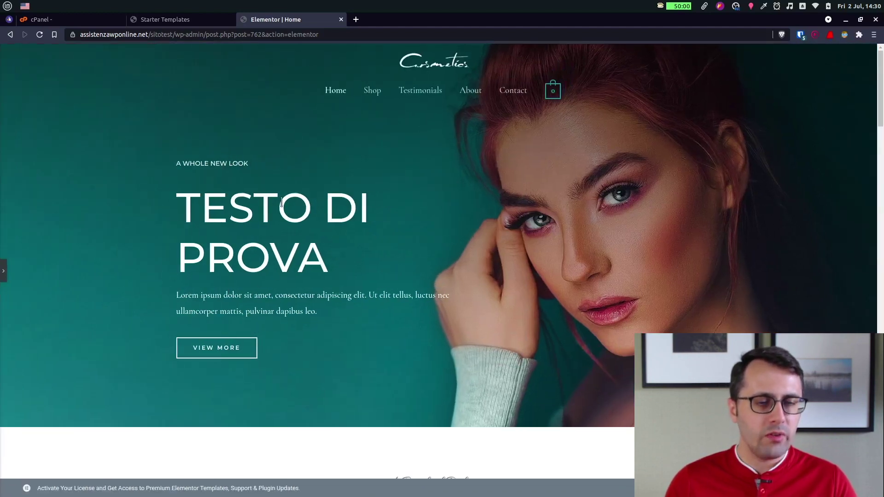
scroll(99, 238, down, 3)
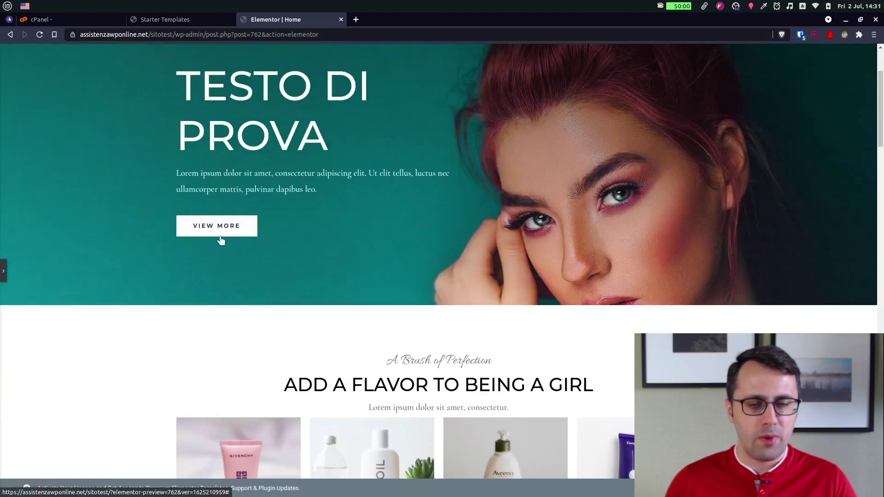
scroll(219, 232, up, 3)
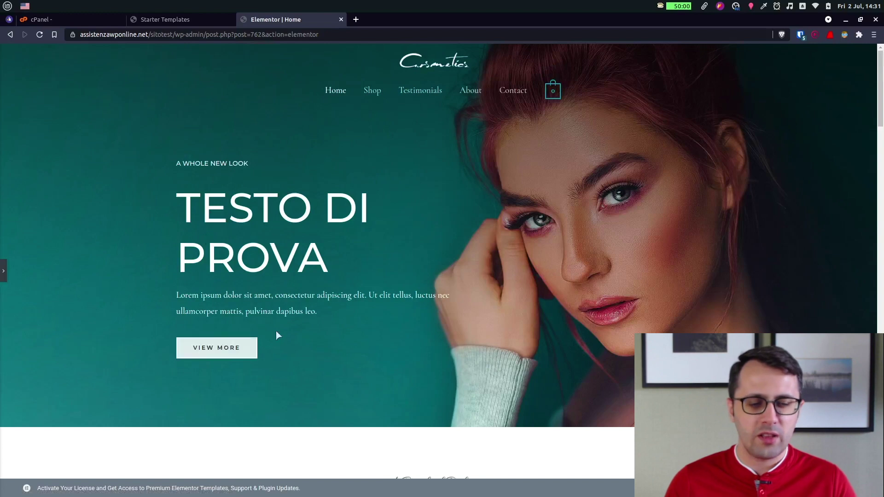
scroll(295, 254, down, 1)
scroll(295, 254, down, 1)
scroll(227, 292, up, 2)
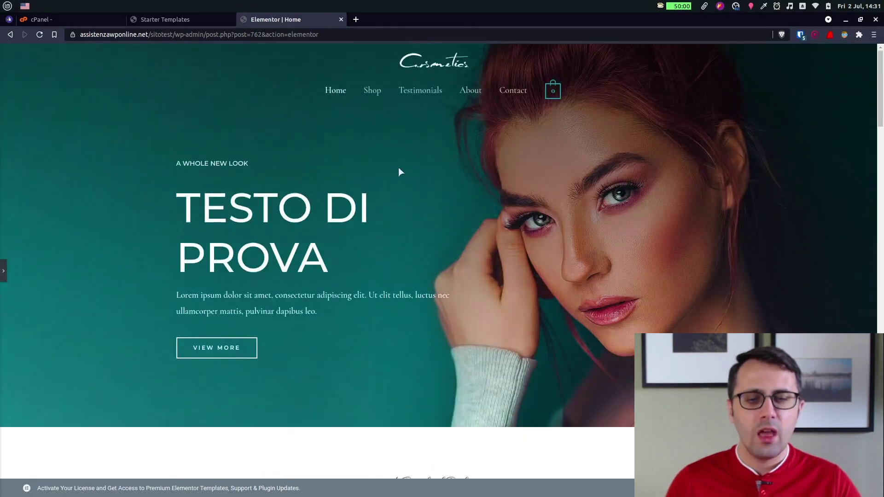
scroll(264, 206, down, 7)
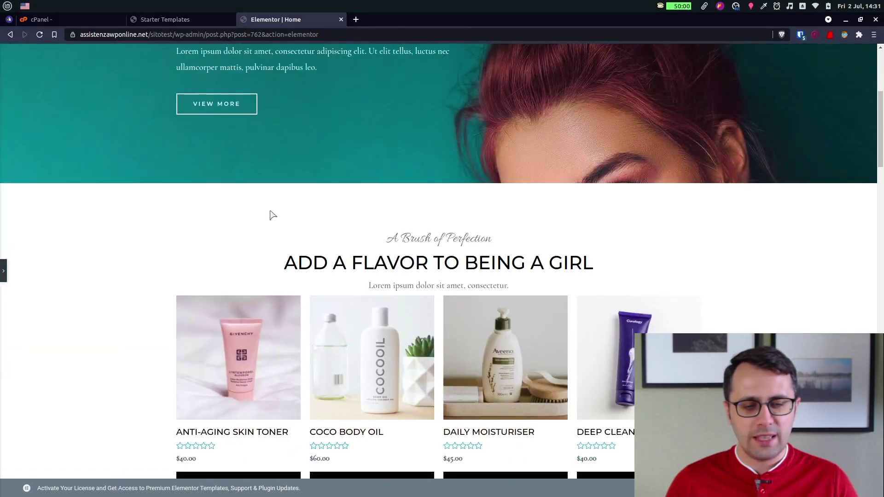
scroll(99, 193, down, 4)
scroll(98, 193, up, 9)
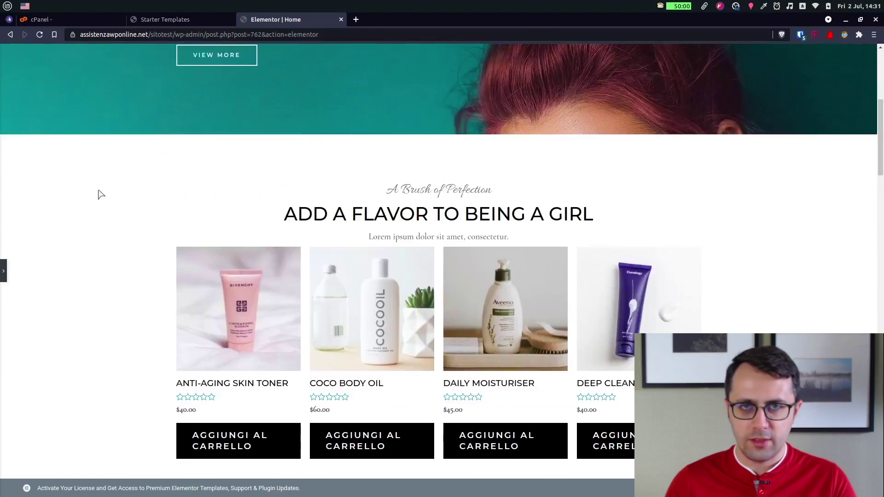
scroll(101, 190, up, 2)
mouse_move(870, 123)
mouse_down()
mouse_move(870, 203)
mouse_move(870, 124)
mouse_up()
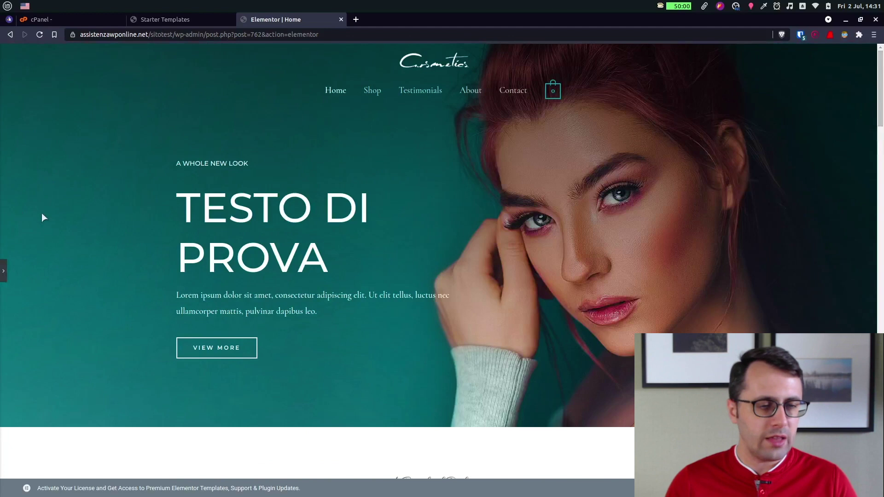
Show the editing panel again, add a Pulsante widget between the hero heading and paragraph, and set its text to "fdsfdsafdsafdsa".
click(4, 270)
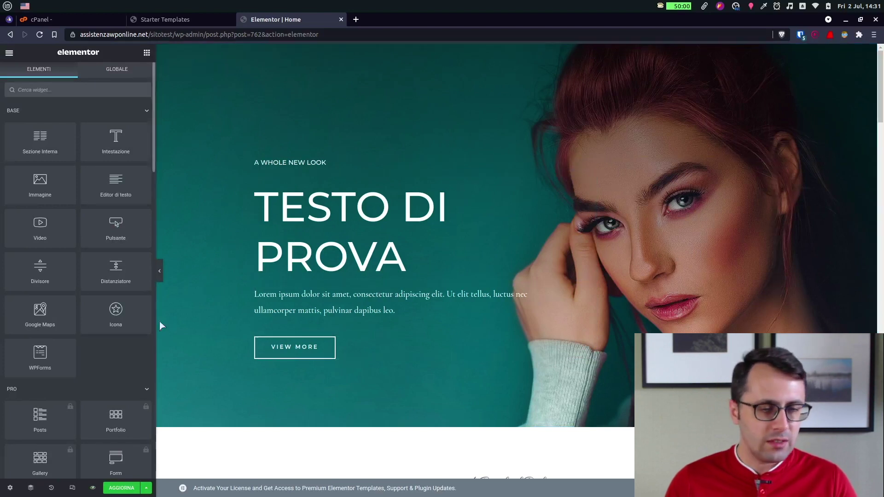
scroll(307, 219, down, 3)
scroll(308, 219, up, 3)
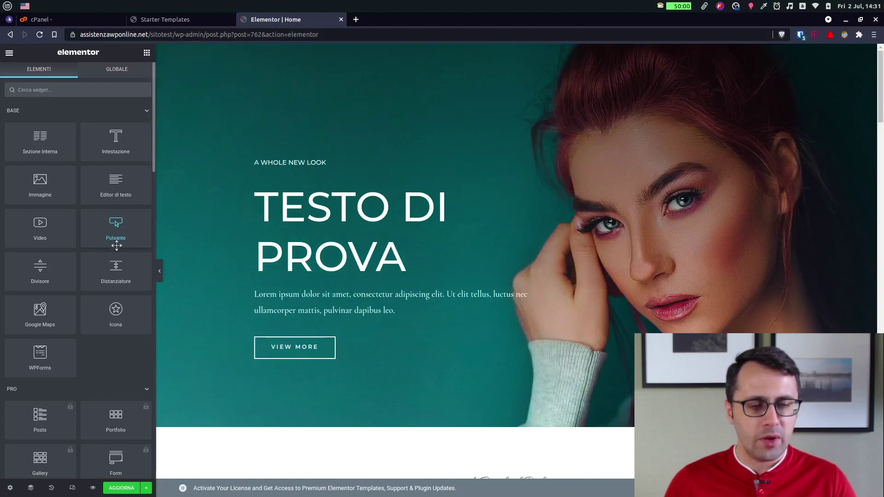
drag(116, 226, 378, 278)
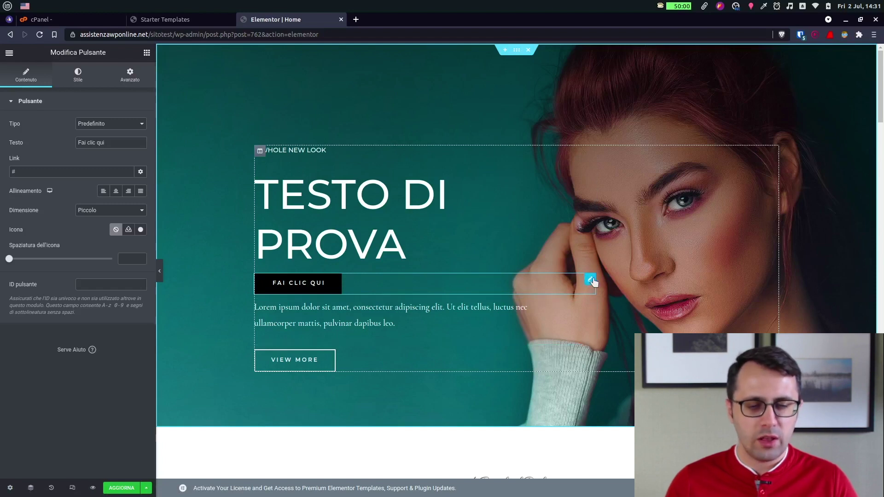
triple_click(115, 142)
text(fdsfdsafdsafdsa)
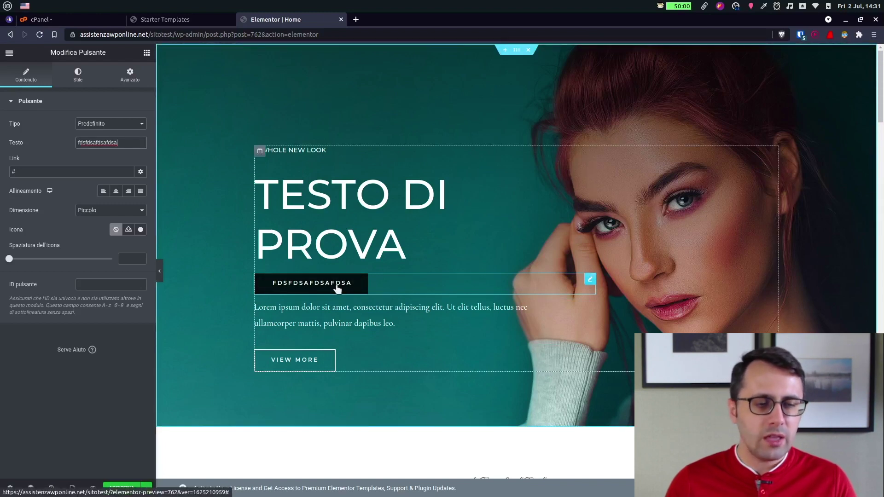
Give the new button a blue background and black text.
click(78, 73)
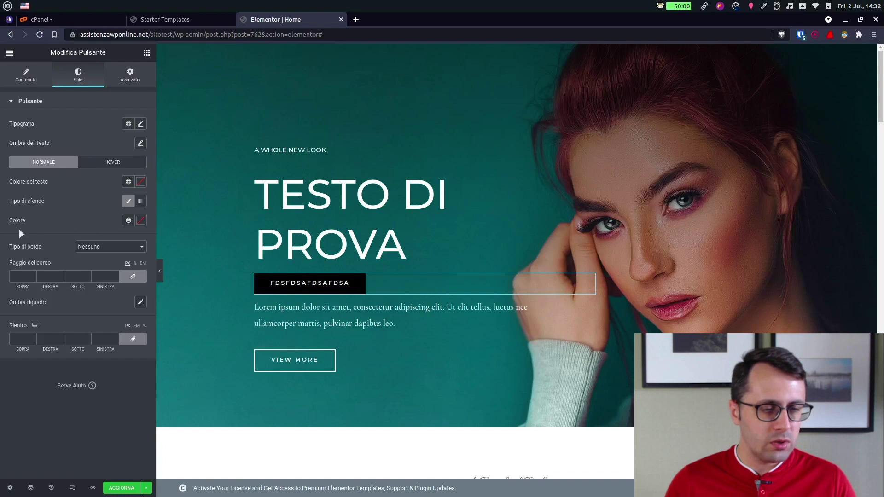
drag(113, 271, 147, 242)
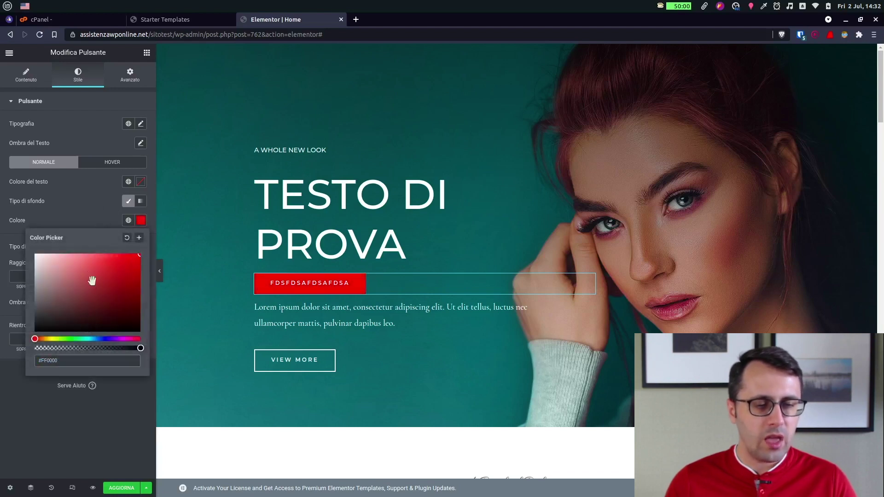
drag(96, 337, 106, 338)
click(91, 221)
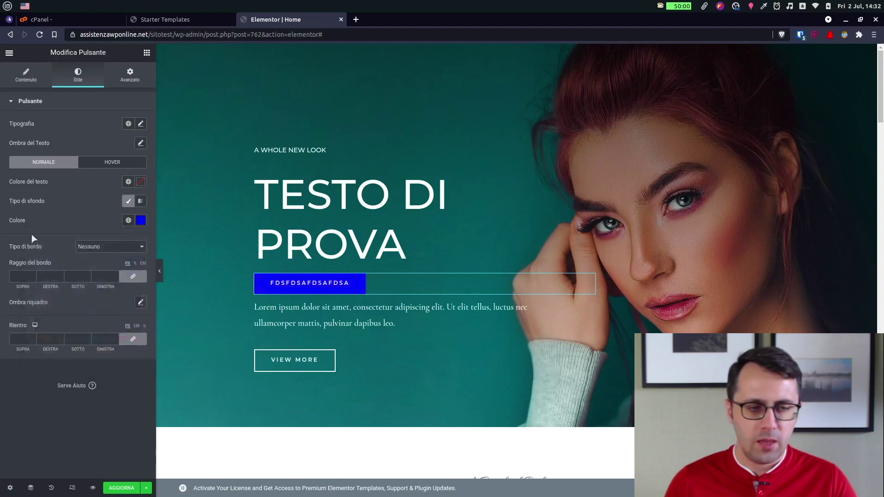
click(141, 182)
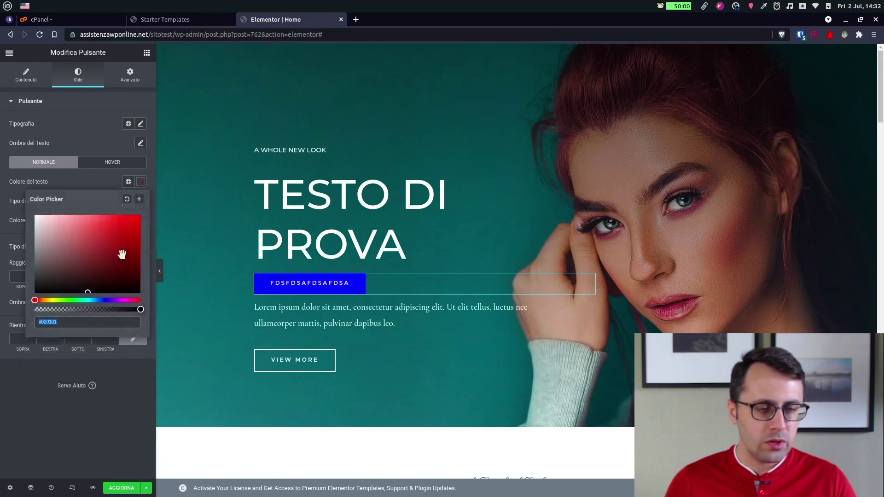
click(104, 179)
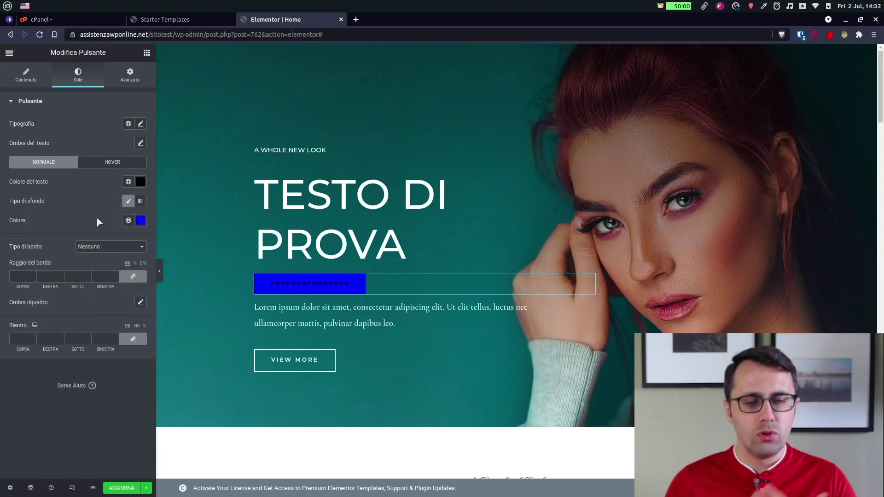
Set the new button's border radius to 50 px on all sides and preview it with the editing panel hidden.
click(21, 276)
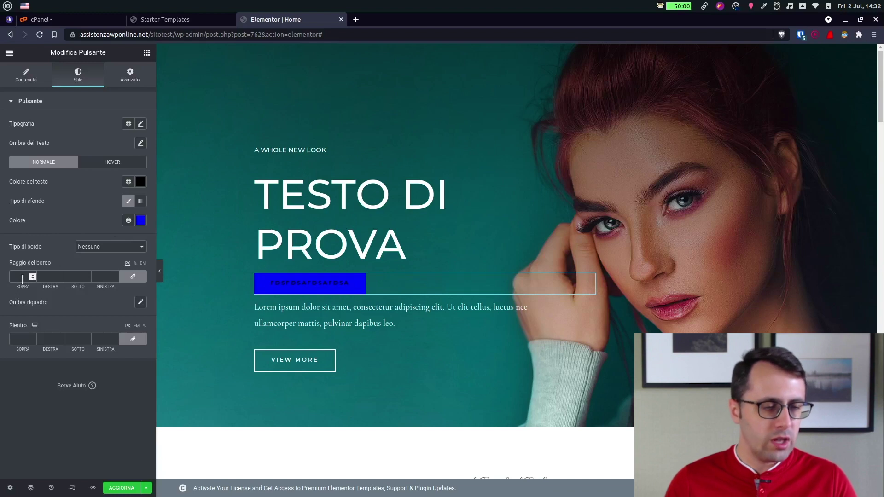
text(50)
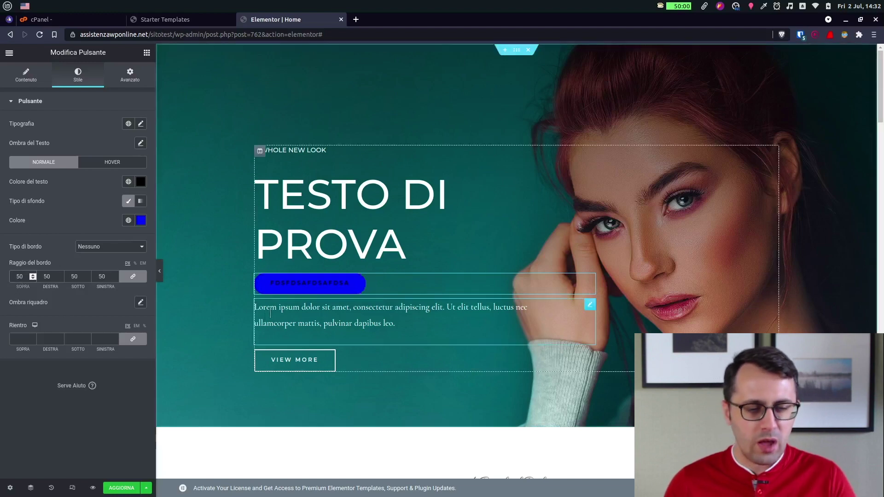
click(160, 274)
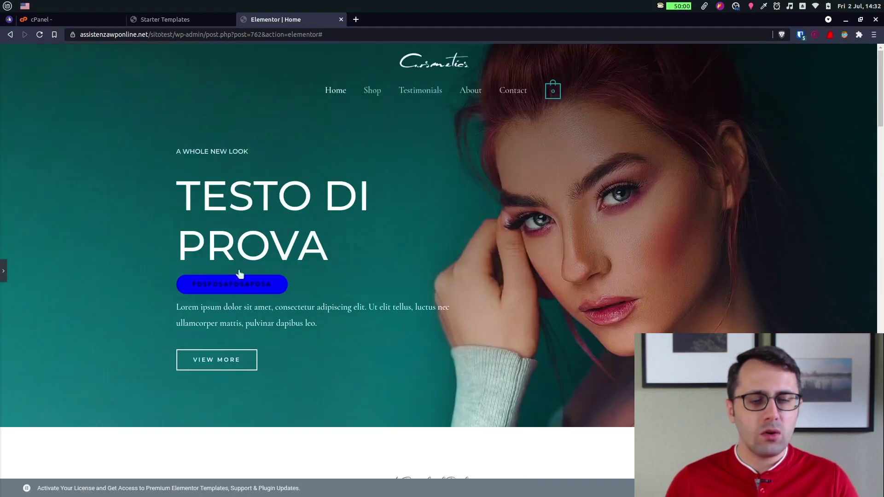
click(2, 273)
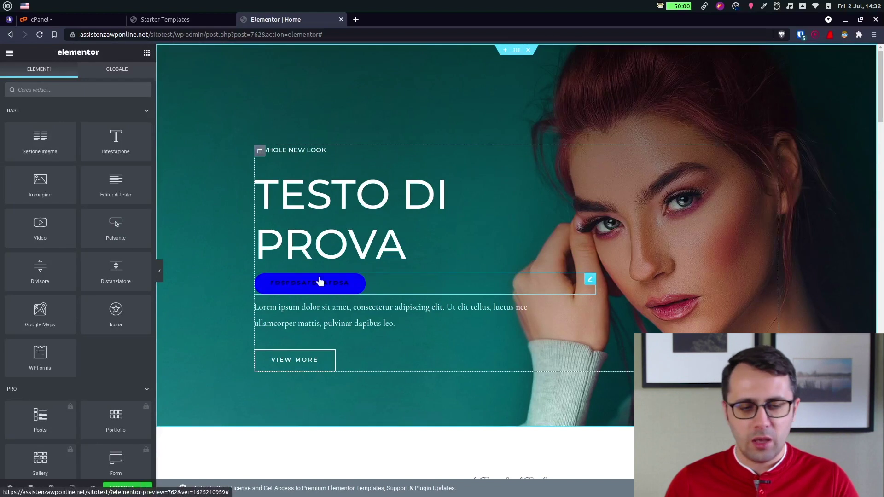
Move the new blue button below the View More button and open its advanced settings.
click(387, 275)
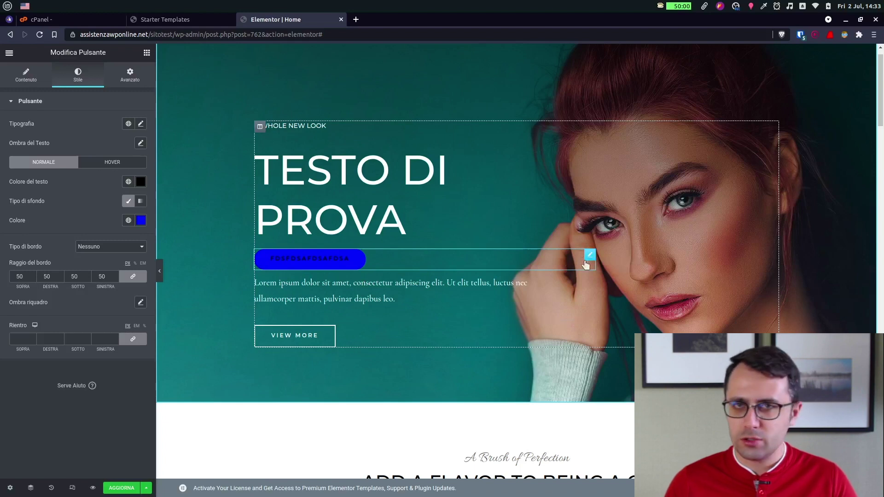
drag(591, 257, 443, 334)
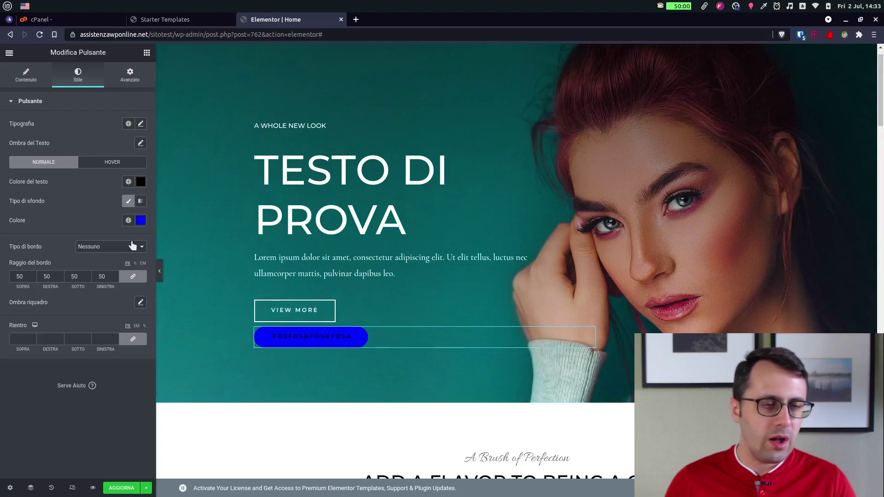
click(130, 75)
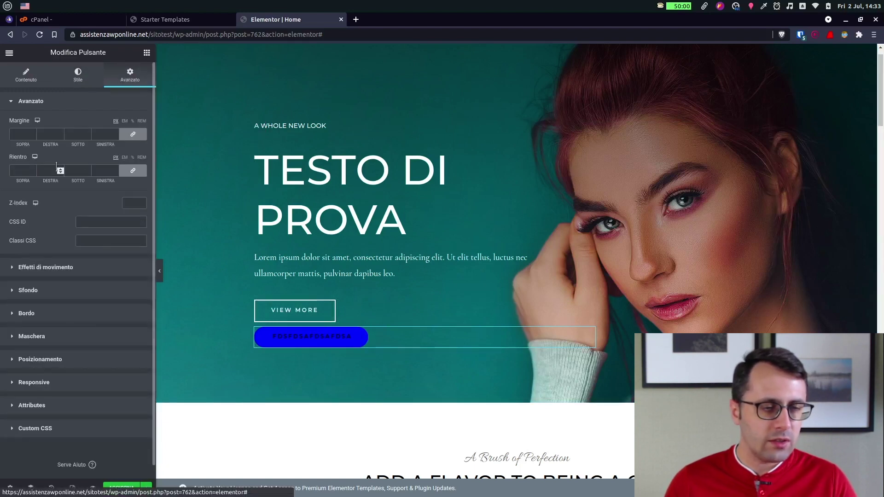
Unlink the blue button's margin values, set its top margin to 50 px, and preview it with the editing panel hidden.
click(132, 135)
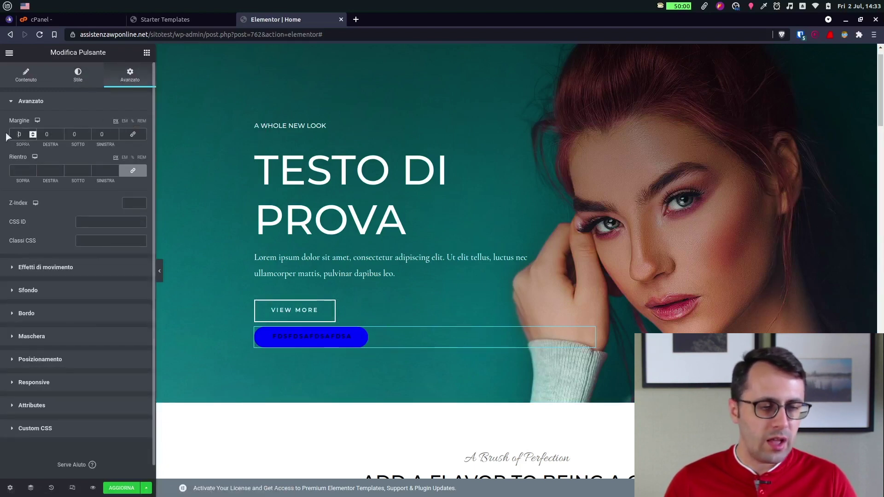
text(5)
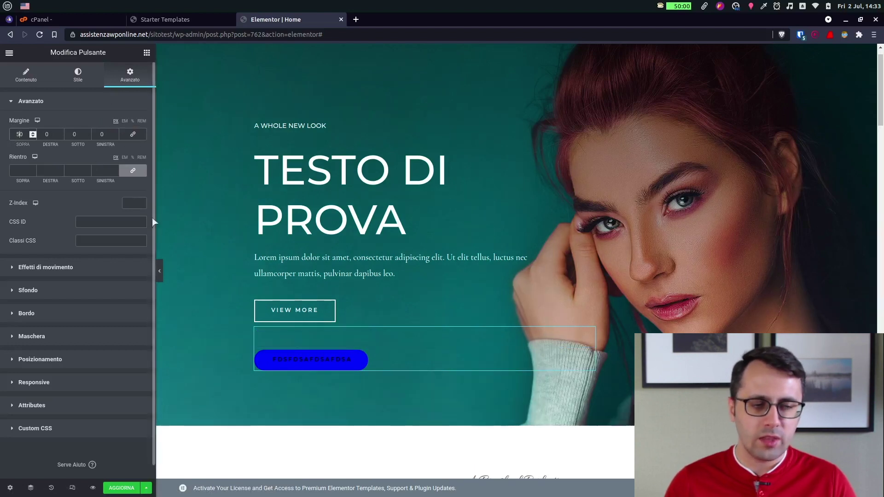
click(160, 271)
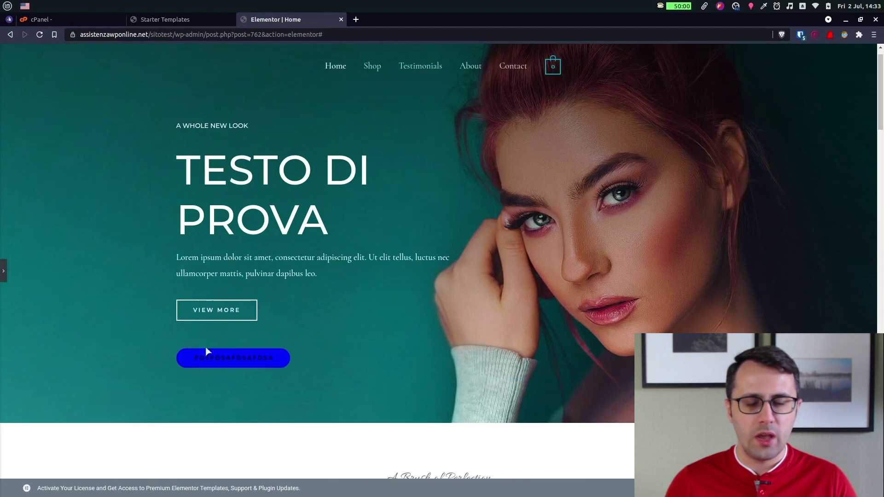
click(3, 272)
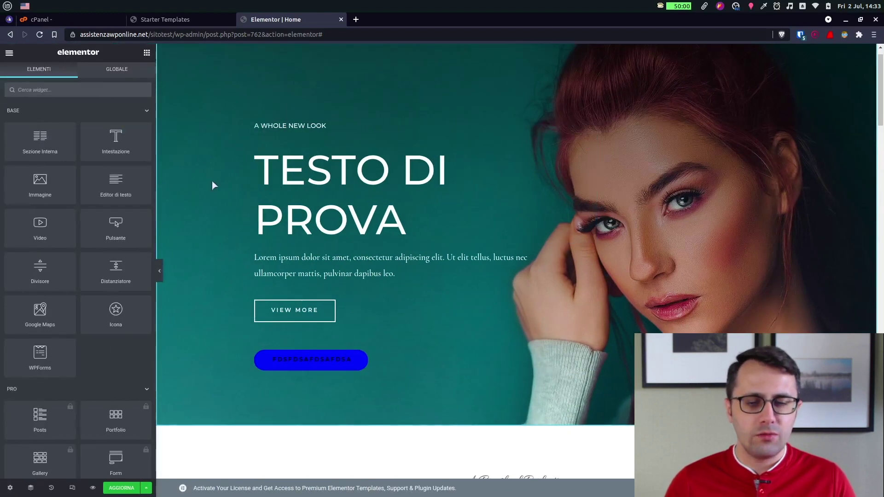
Look over the product section below the hero and save the updated Home page.
scroll(212, 180, down, 8)
scroll(822, 166, down, 4)
drag(877, 180, 876, 141)
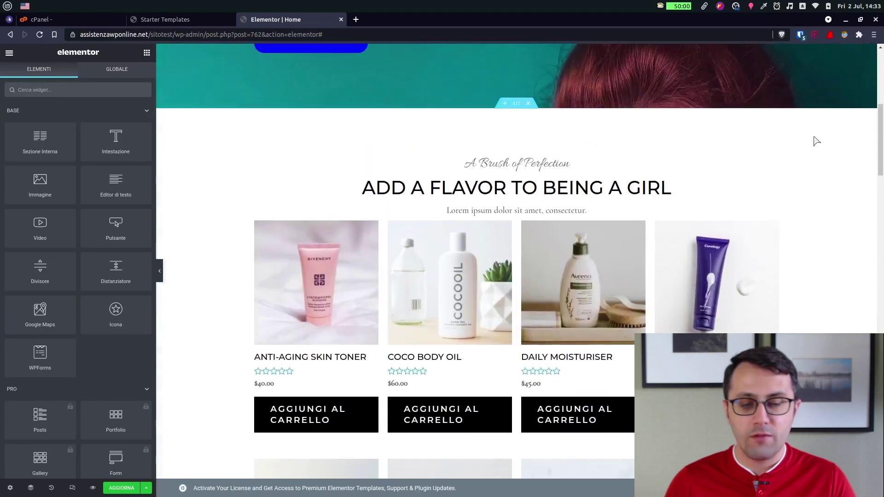
scroll(251, 274, up, 5)
click(131, 487)
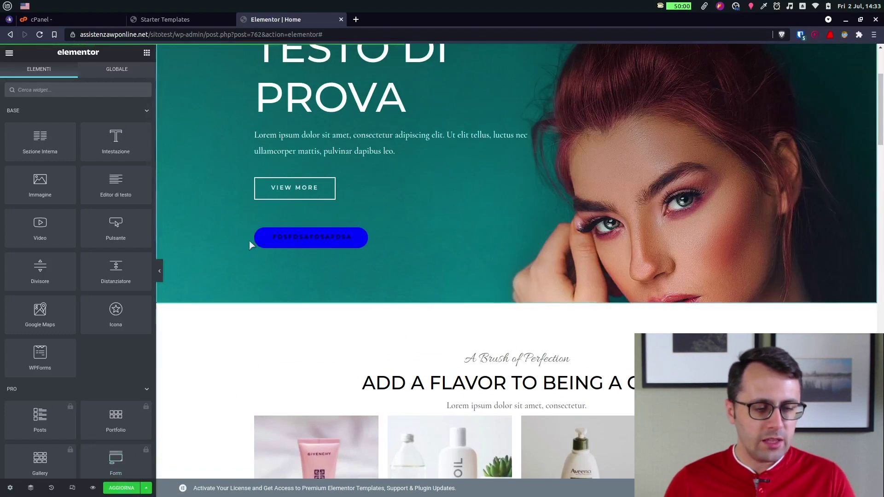
View the published site from the Starter Templates import message, open its Shop page, close the Elementor editor tab, and look through the products.
click(165, 21)
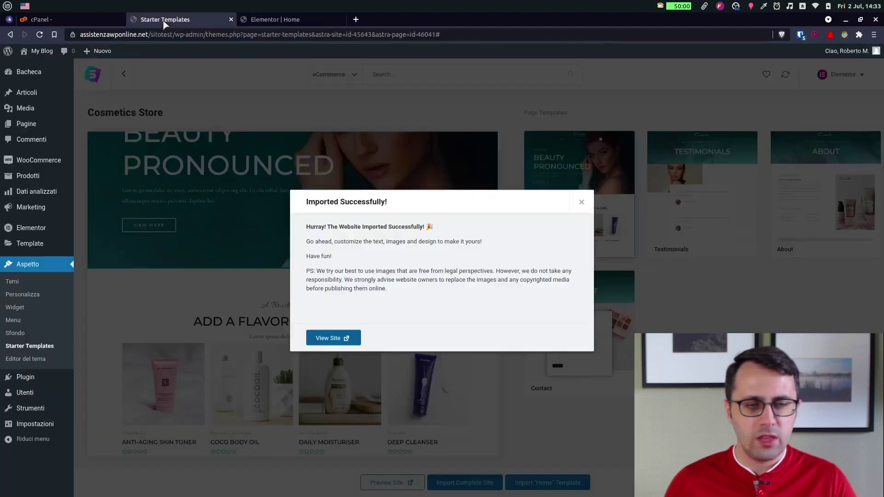
click(321, 338)
click(384, 21)
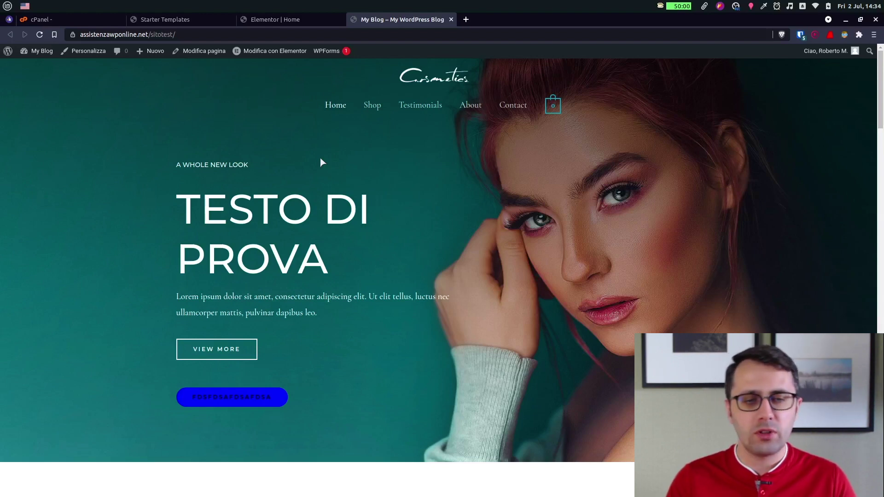
click(372, 105)
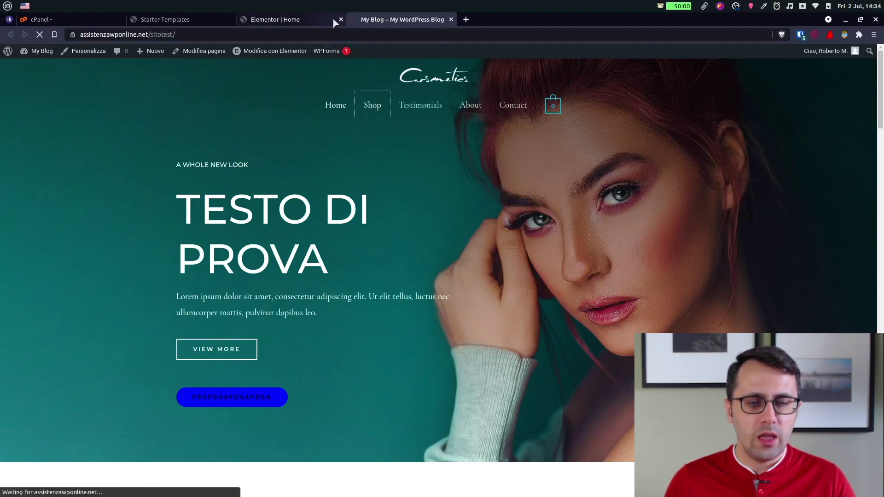
click(341, 19)
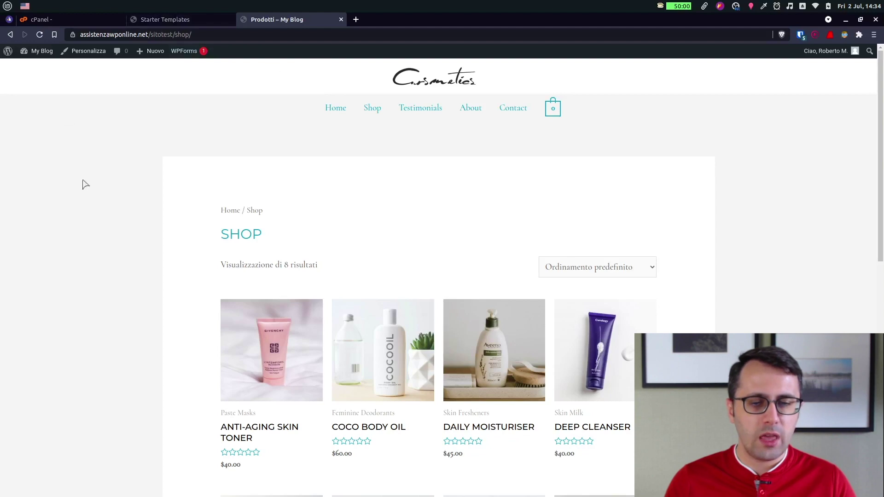
scroll(169, 221, down, 3)
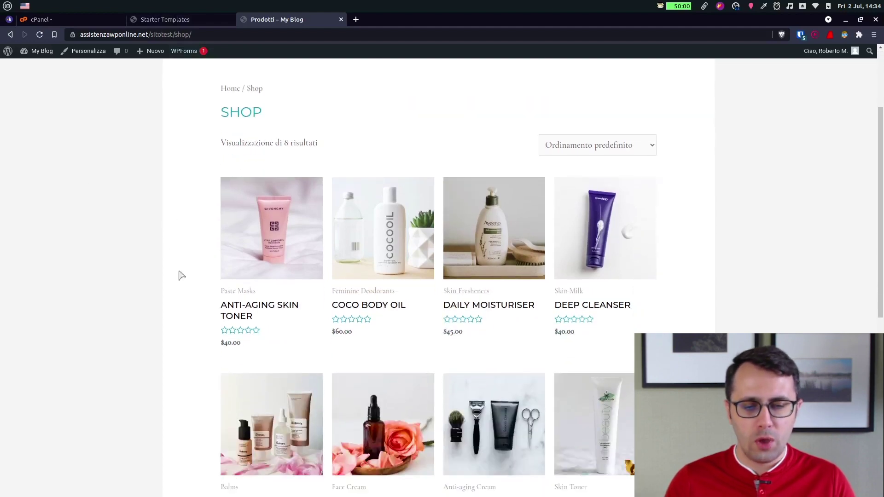
scroll(238, 222, up, 3)
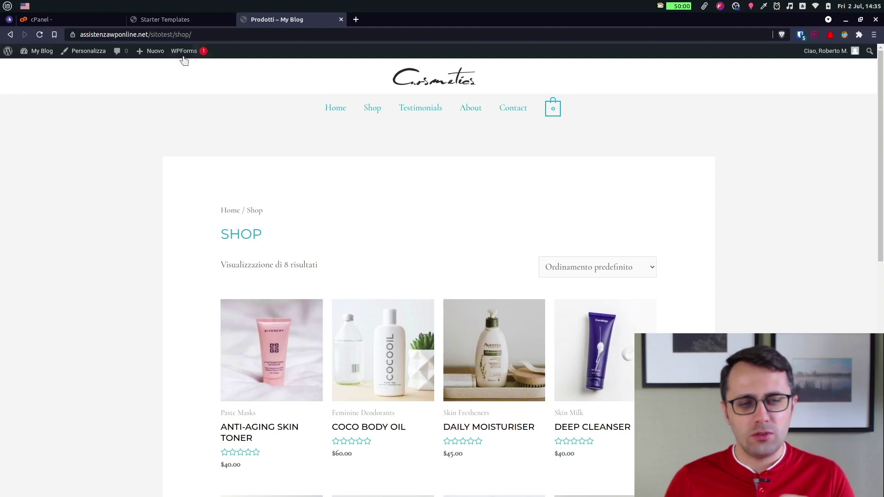
Return to the Starter Templates admin page, dismiss the import message, and open the WooCommerce settings.
click(181, 16)
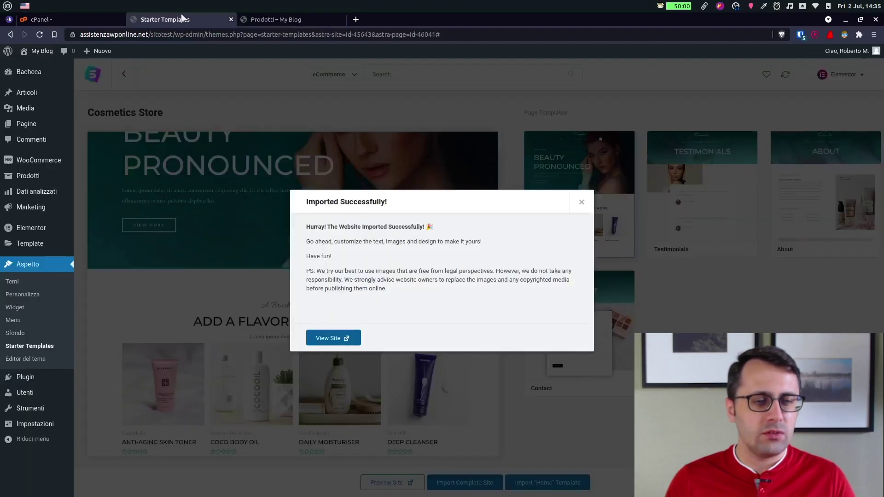
click(582, 202)
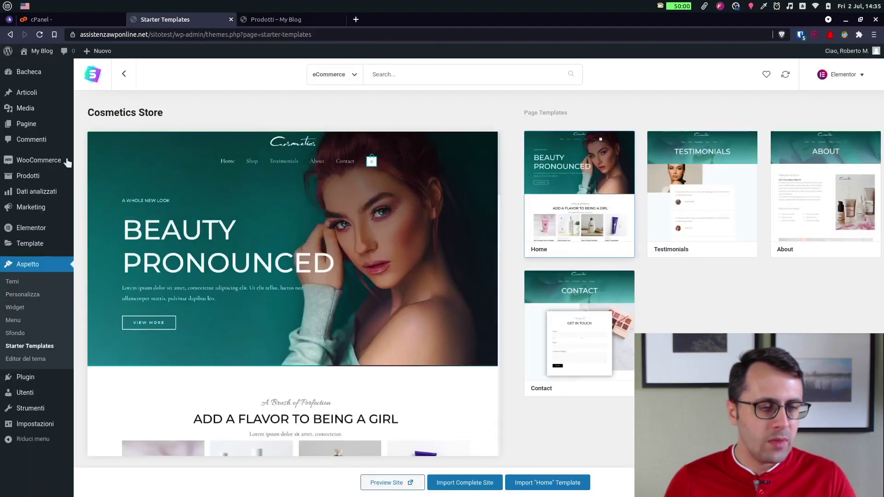
mouse_move(31, 160)
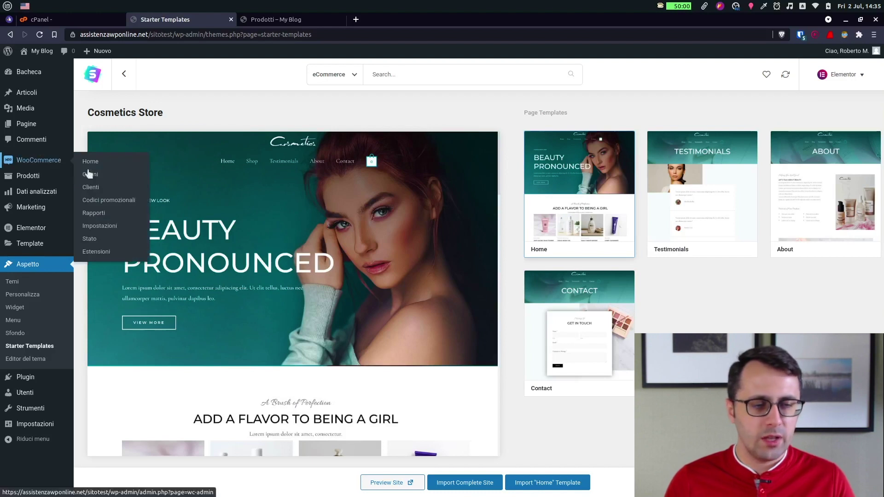
click(101, 226)
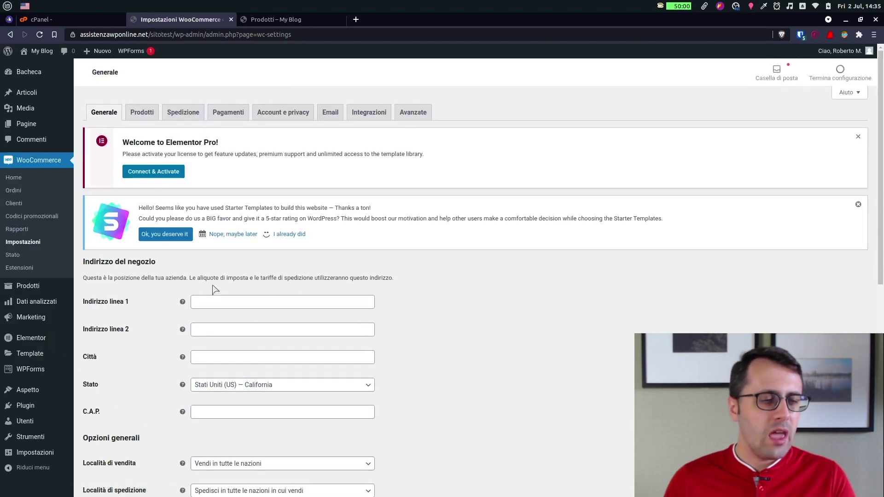
mouse_move(49, 284)
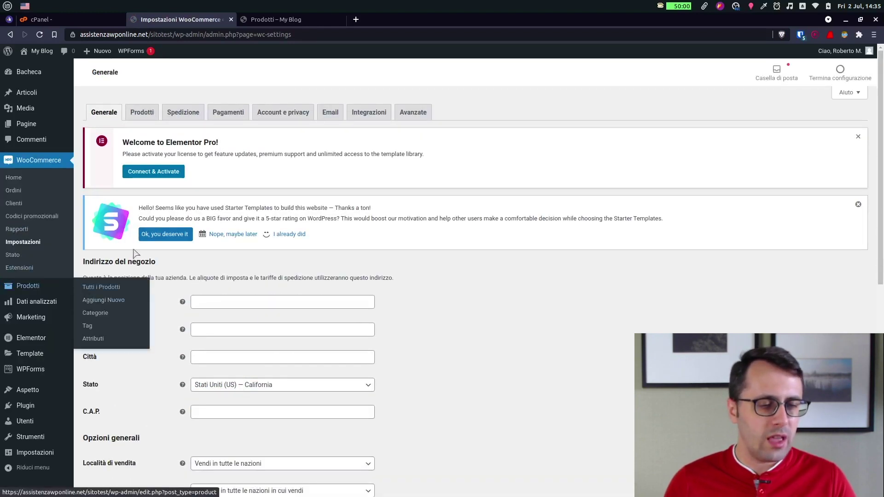
mouse_move(14, 285)
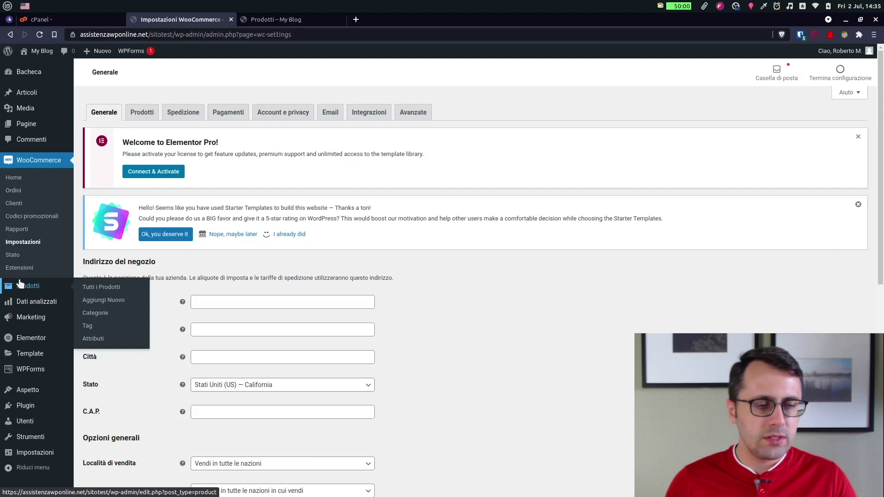
mouse_move(27, 308)
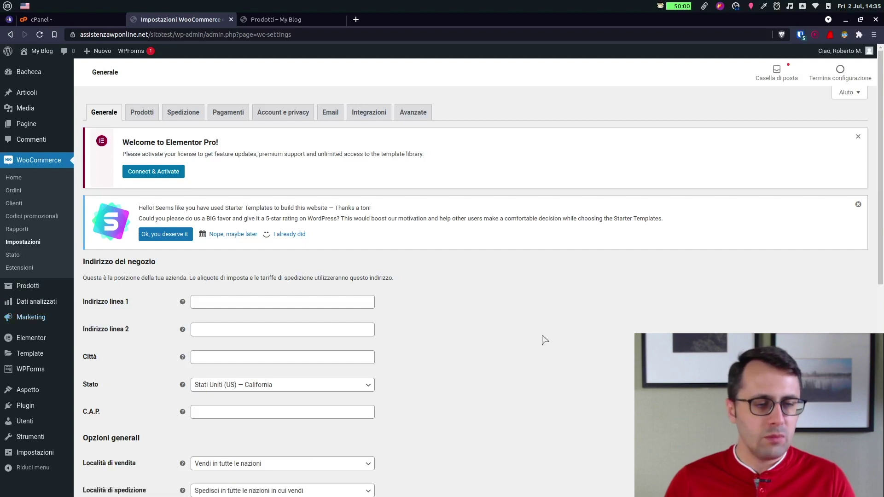
Dismiss the Starter Templates rating notice, connect and activate the Elementor Pro license, and dismiss the activation notice.
click(858, 204)
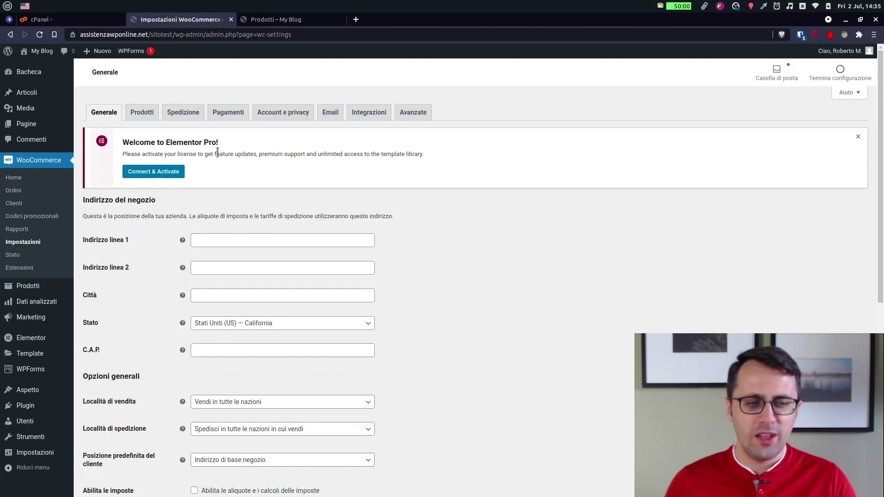
click(156, 171)
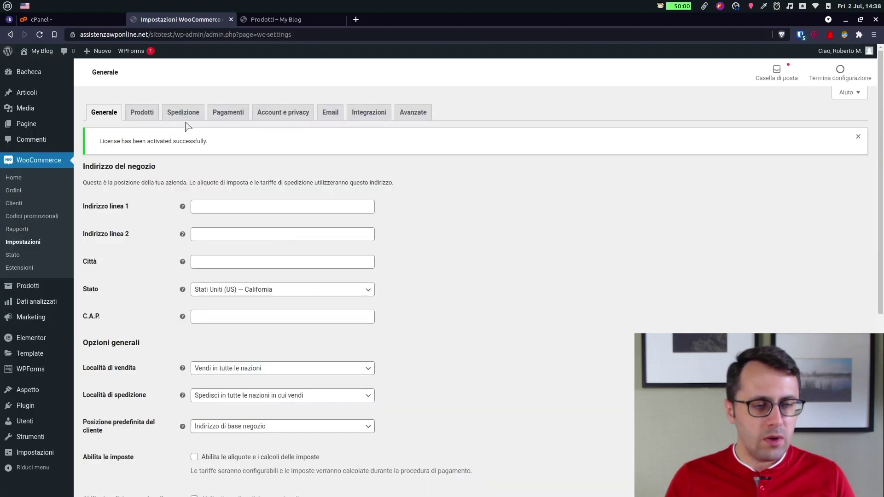
click(858, 137)
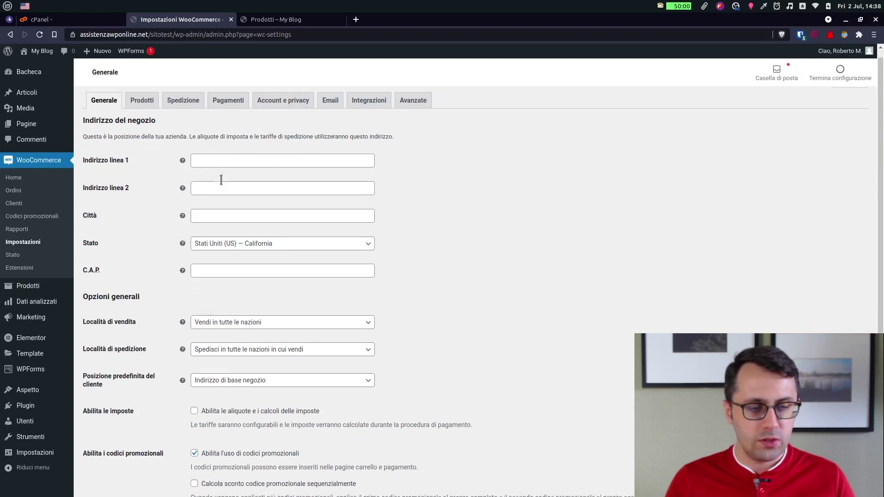
Restrict the store's selling locations to specific countries and choose Italia as the only one.
scroll(203, 185, down, 2)
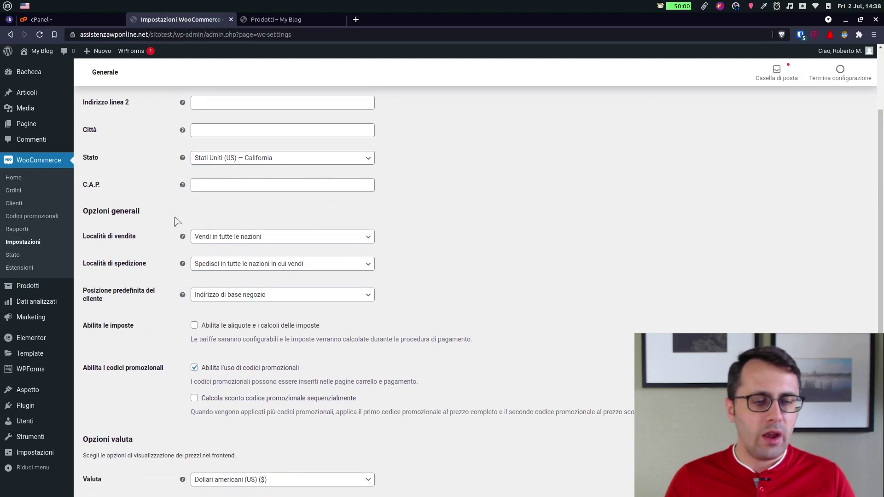
click(218, 237)
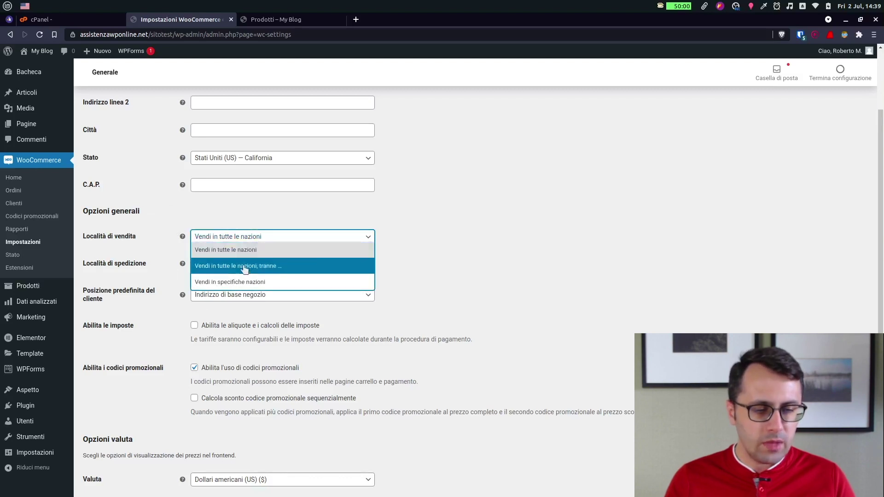
click(244, 282)
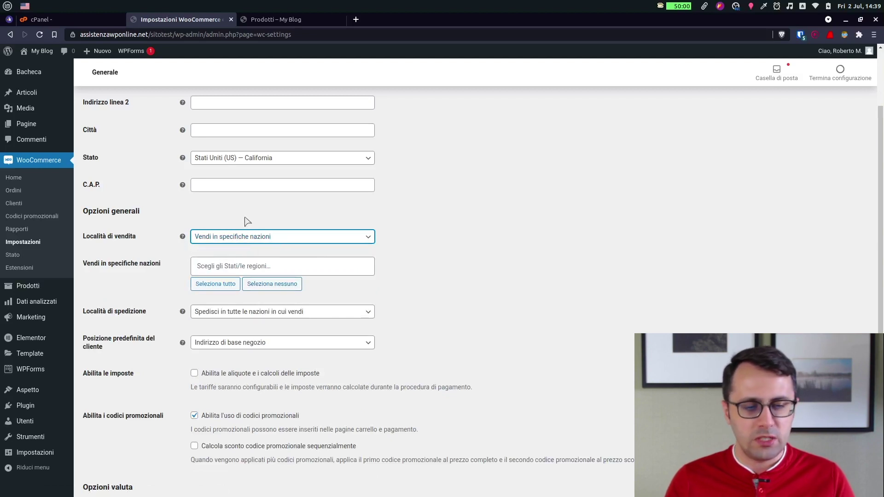
click(225, 266)
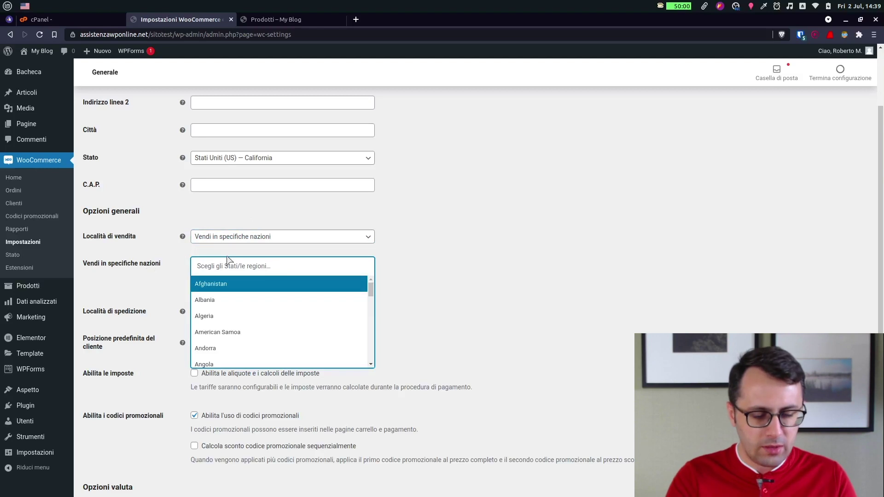
text(talia)
key(Return)
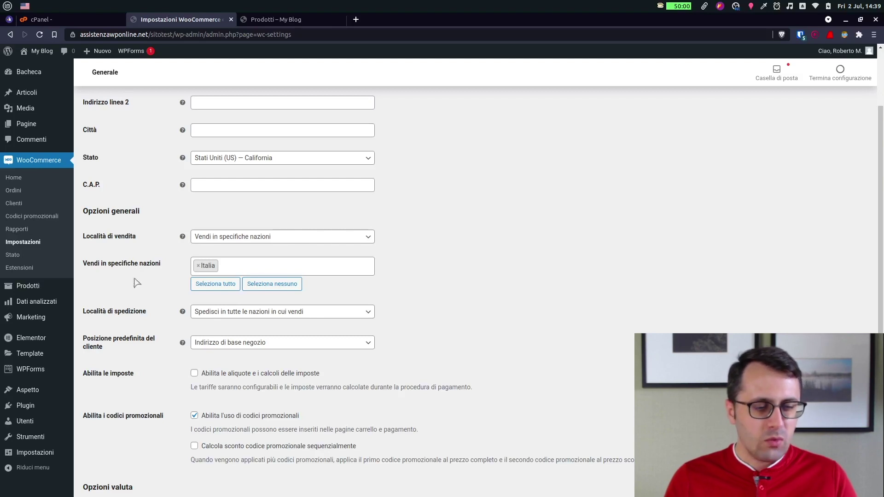
Set the store currency to Euro (€) and save the general WooCommerce settings.
scroll(173, 289, down, 2)
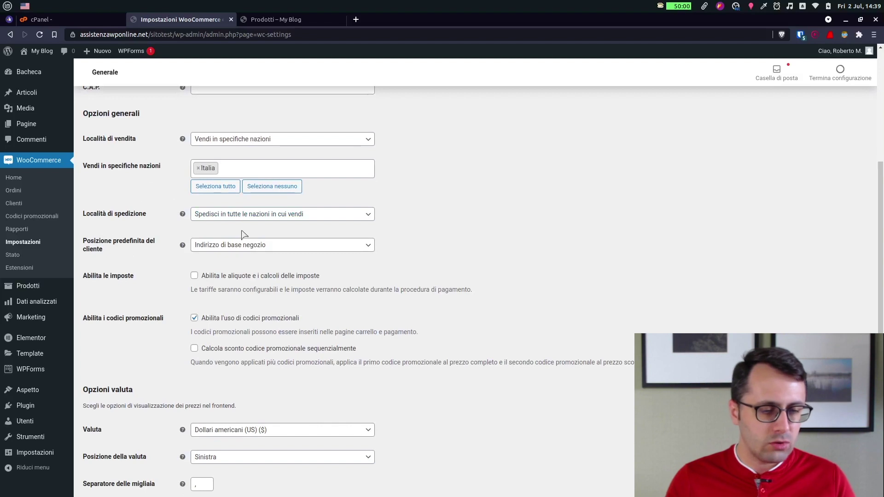
scroll(332, 259, down, 3)
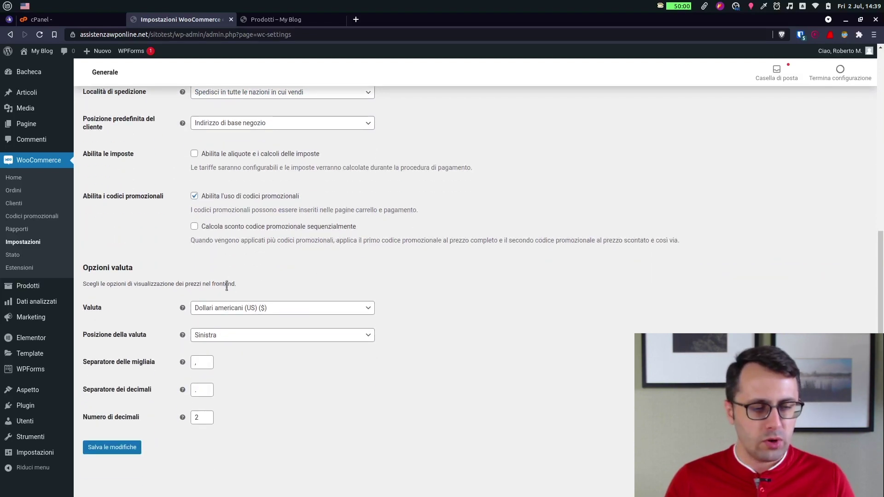
click(228, 316)
text(e)
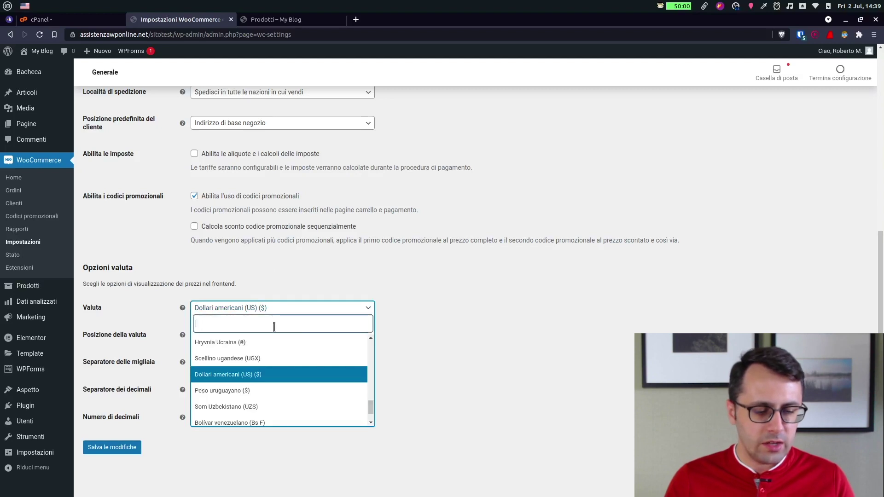
text(ur)
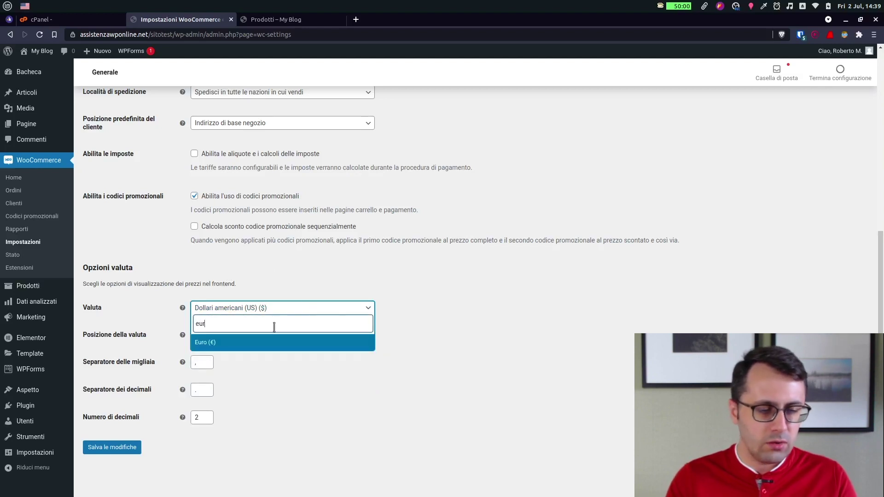
click(230, 347)
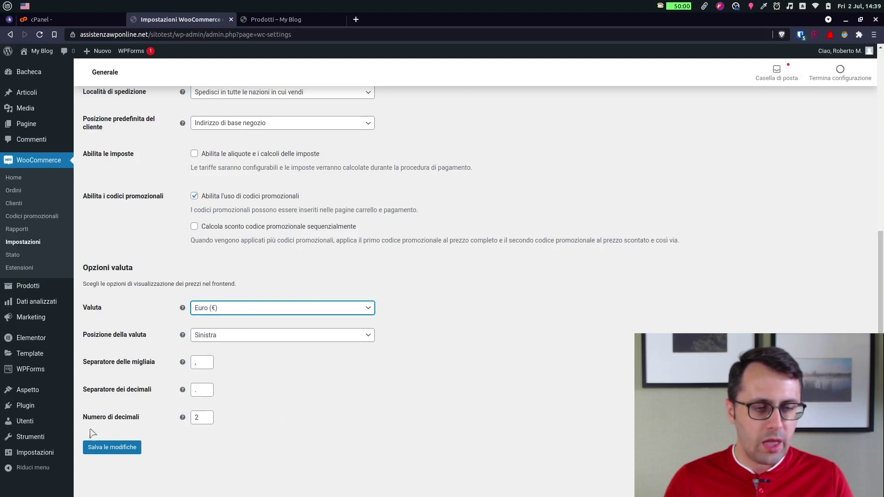
click(110, 448)
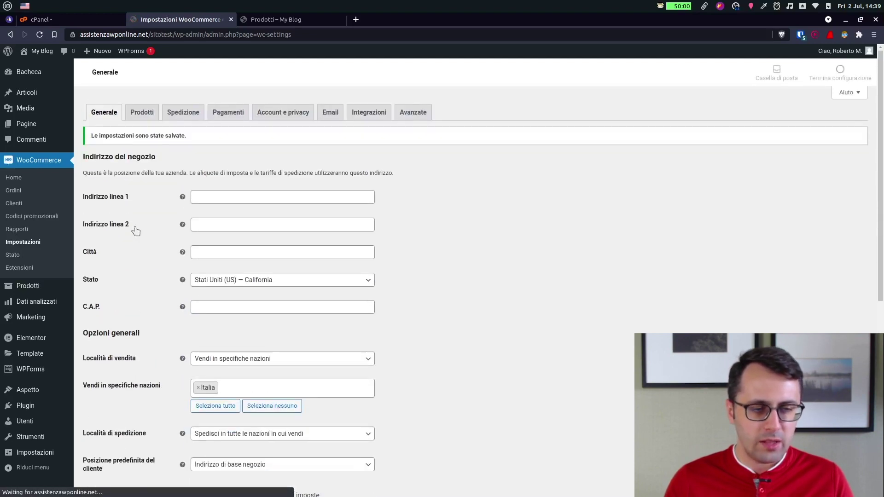
Open the WooCommerce product settings and review the shop page, measurement, and review options.
click(135, 115)
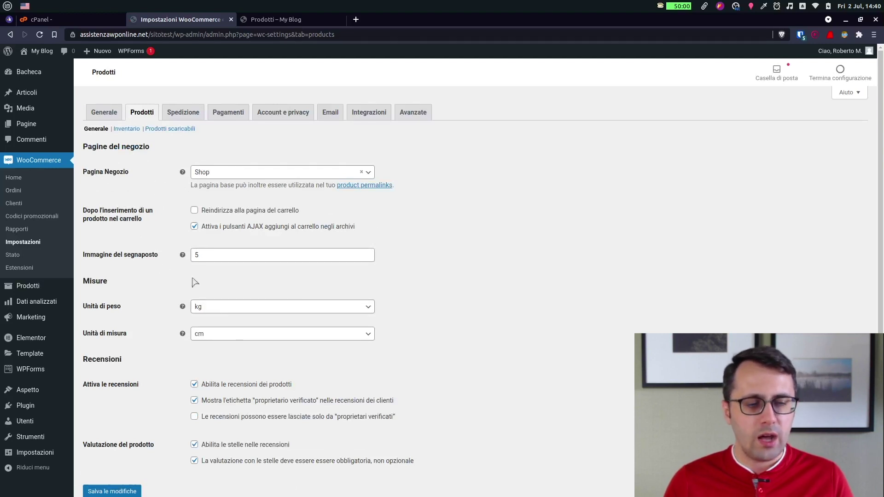
scroll(165, 276, down, 2)
scroll(142, 248, up, 2)
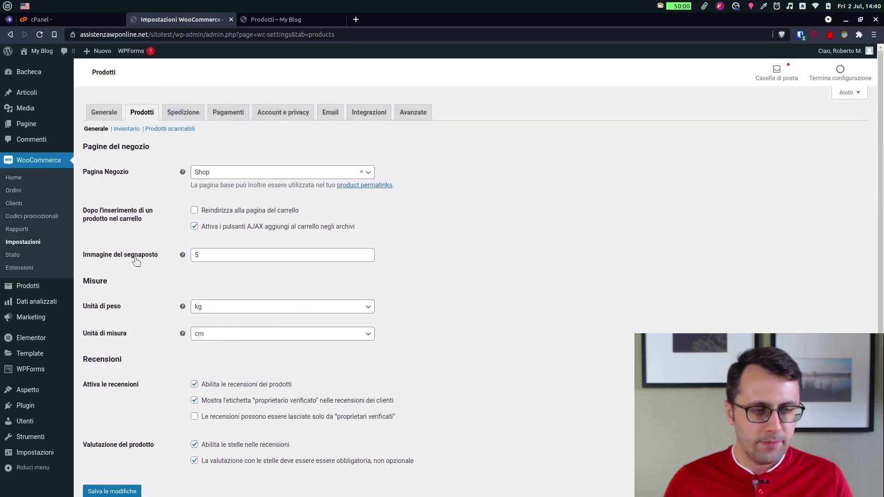
Review the inventory settings and the downloadable product settings in the WooCommerce product options.
click(120, 130)
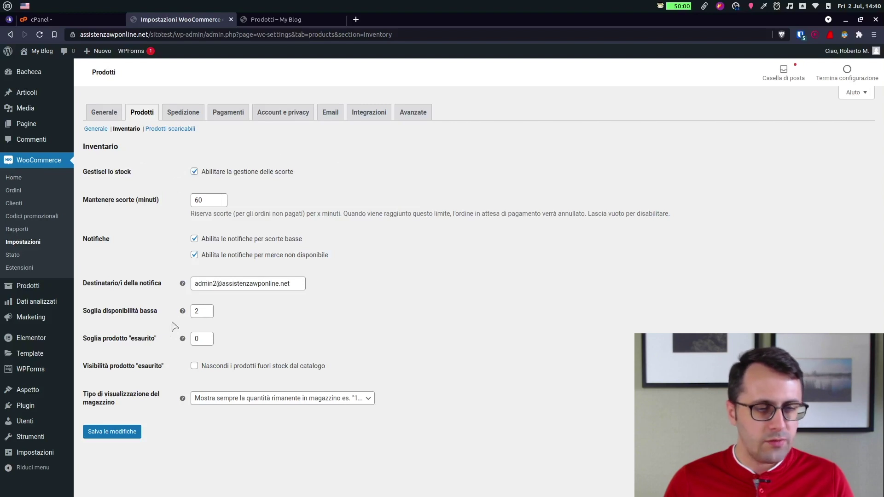
click(177, 132)
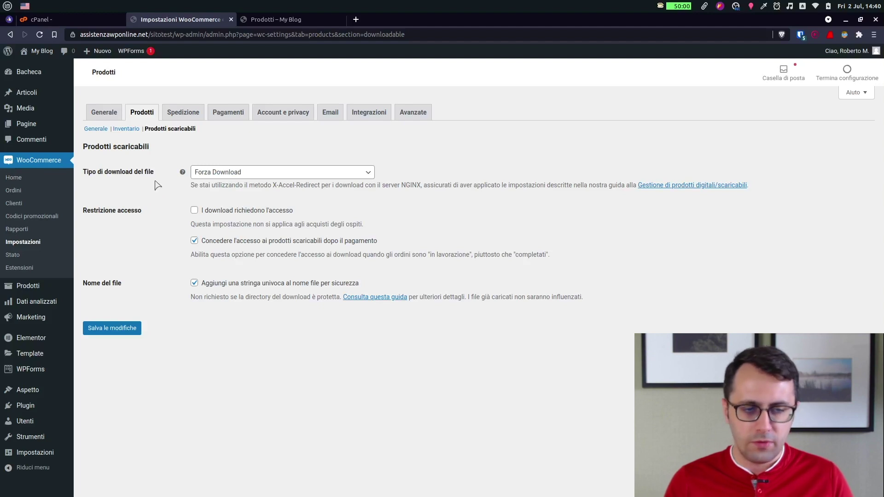
Review the WooCommerce shipping zones and open the form for adding a new shipping zone.
click(174, 115)
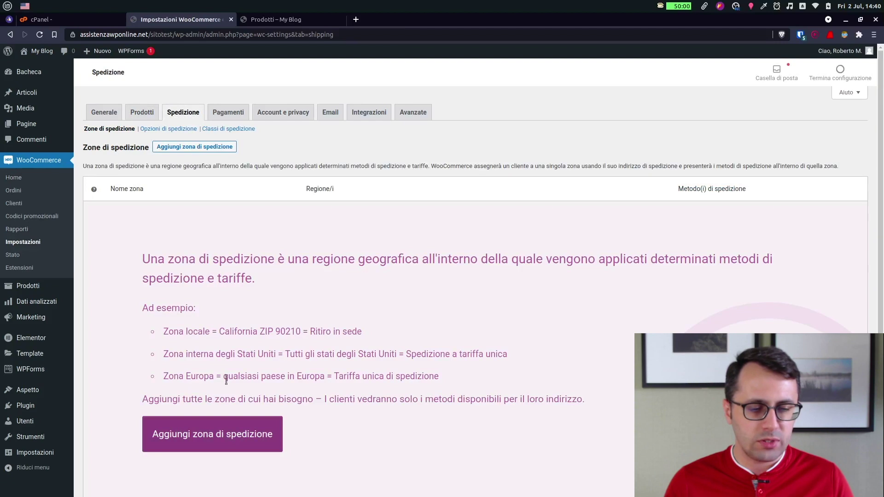
scroll(406, 264, down, 2)
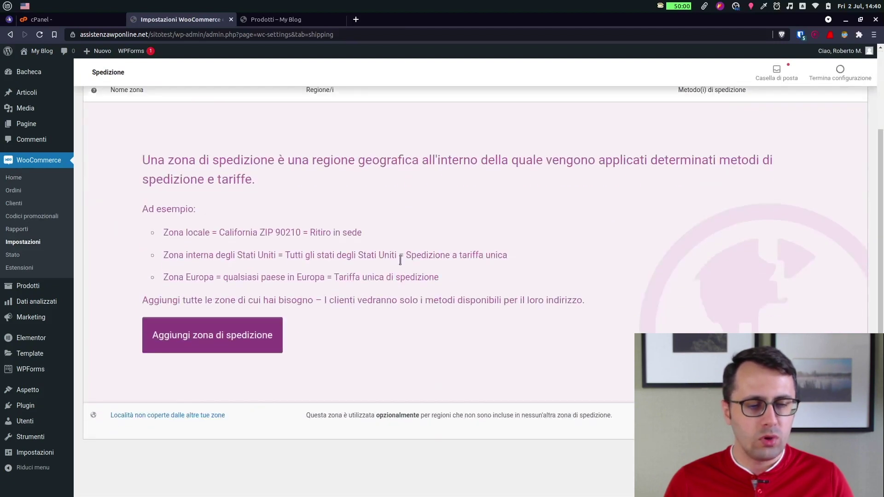
scroll(392, 264, up, 2)
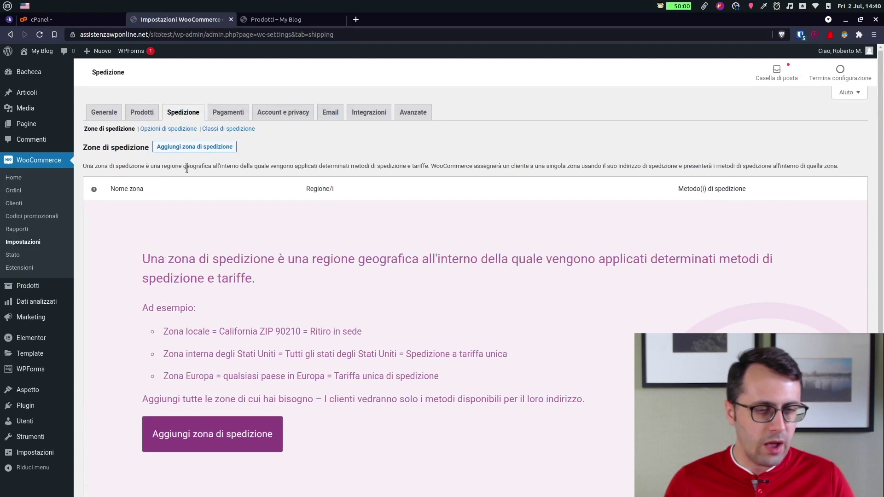
click(180, 149)
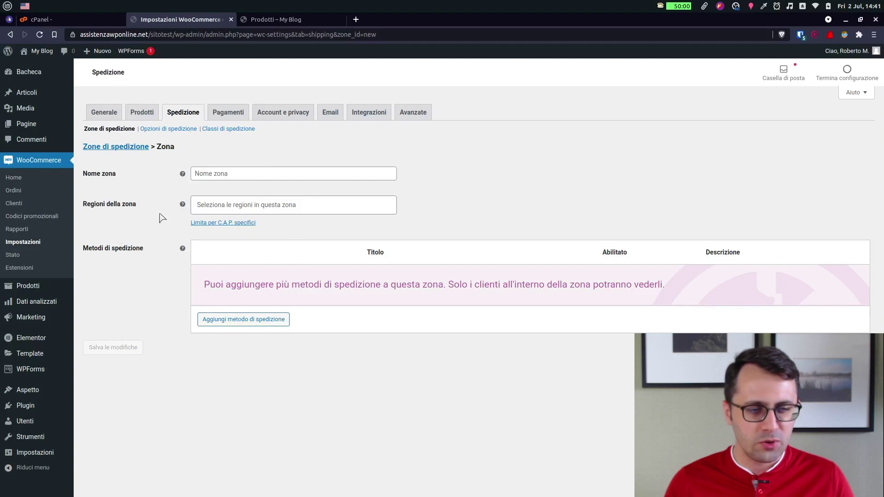
Review the available payment methods and the account and privacy settings, including personal data retention.
click(232, 114)
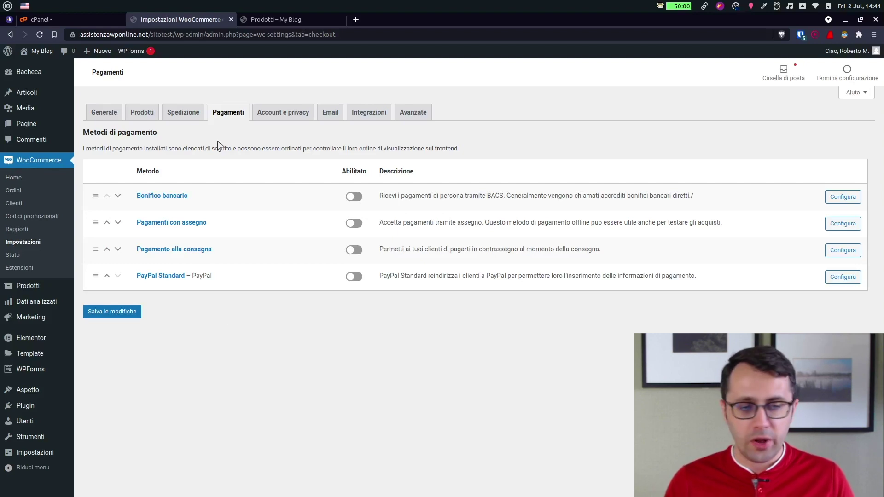
click(293, 113)
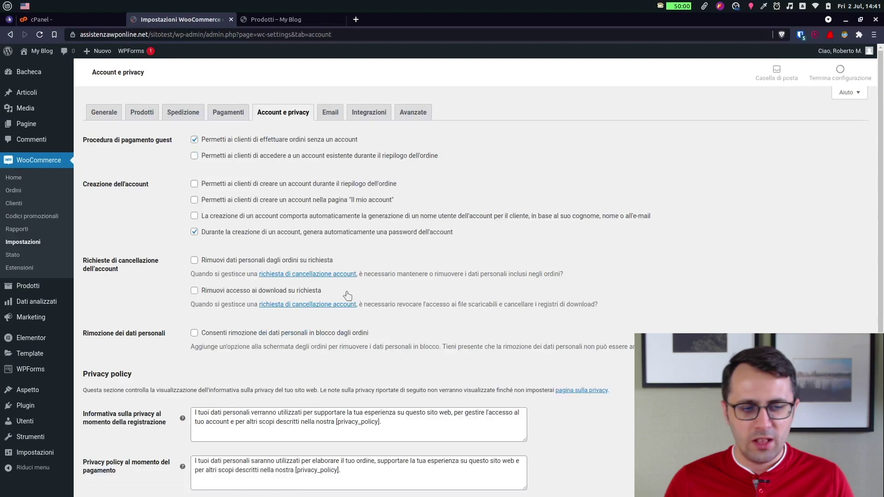
scroll(167, 192, down, 2)
scroll(257, 335, down, 4)
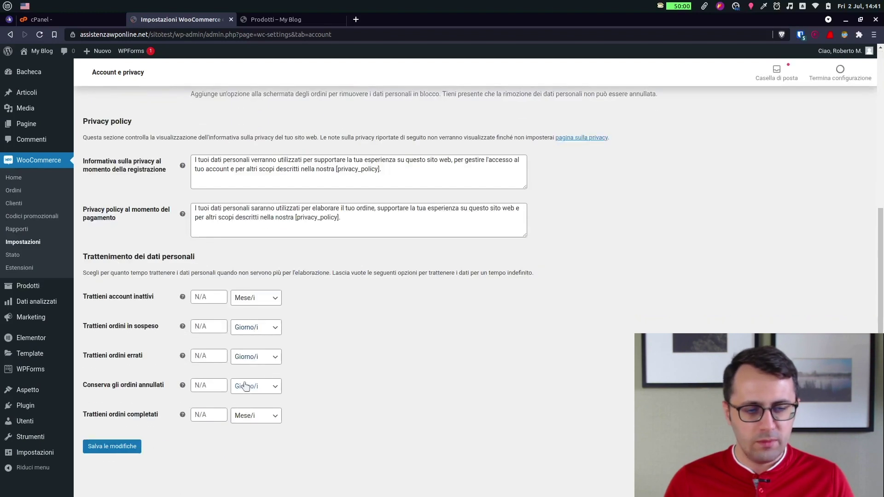
scroll(241, 386, up, 6)
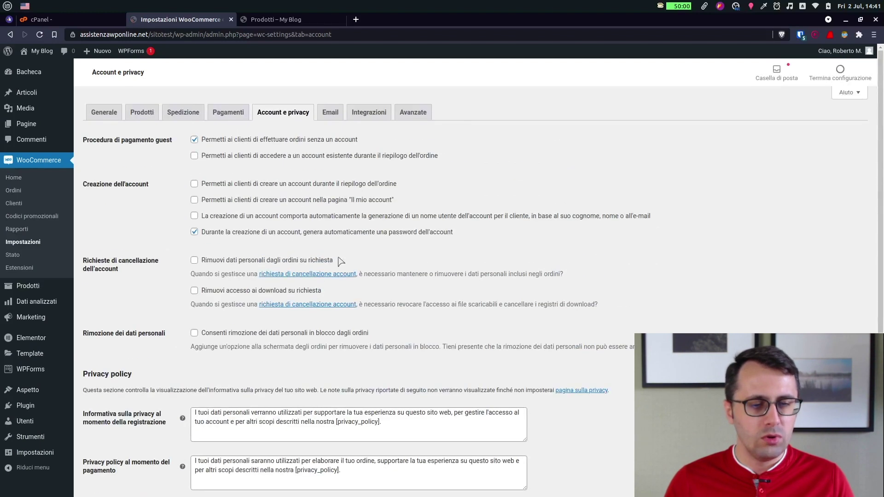
Open the WooCommerce email settings and examine the order notifications and their recipients.
click(334, 116)
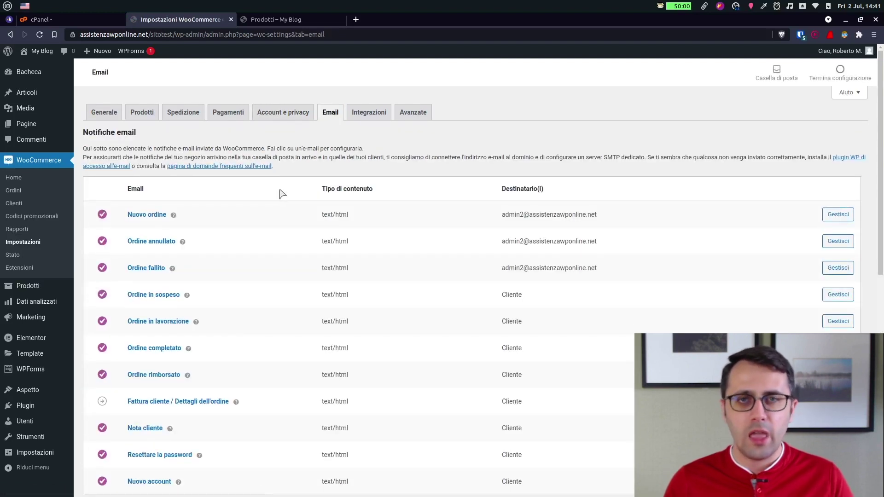
scroll(282, 197, down, 2)
scroll(282, 197, up, 2)
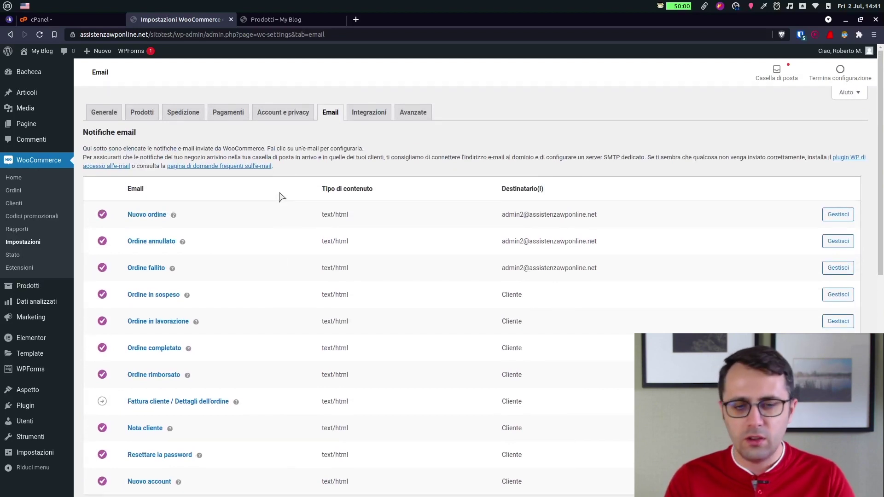
scroll(282, 197, down, 2)
drag(502, 118, 547, 119)
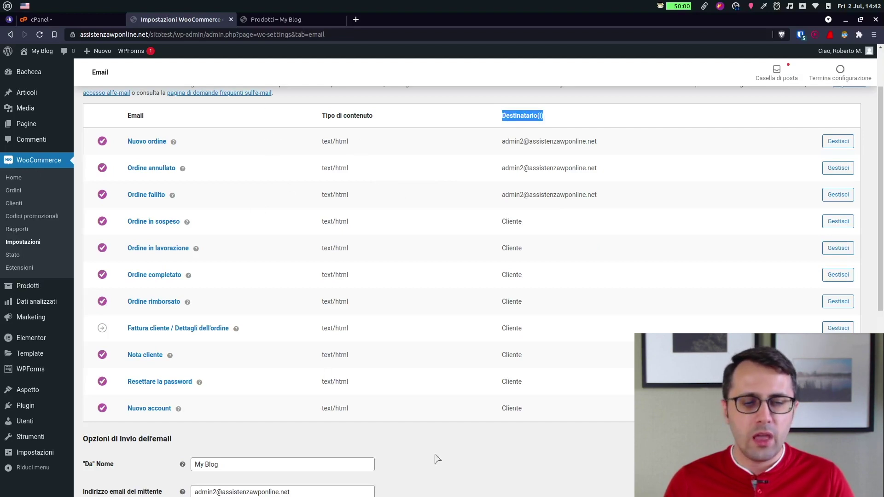
drag(487, 222, 537, 409)
click(536, 408)
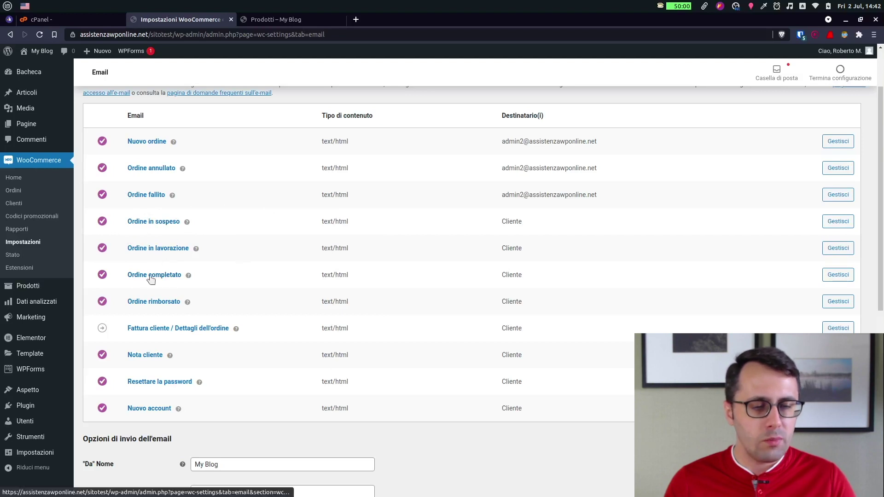
Examine the email sender options and the email template's header image, footer text, and colors.
scroll(331, 313, down, 3)
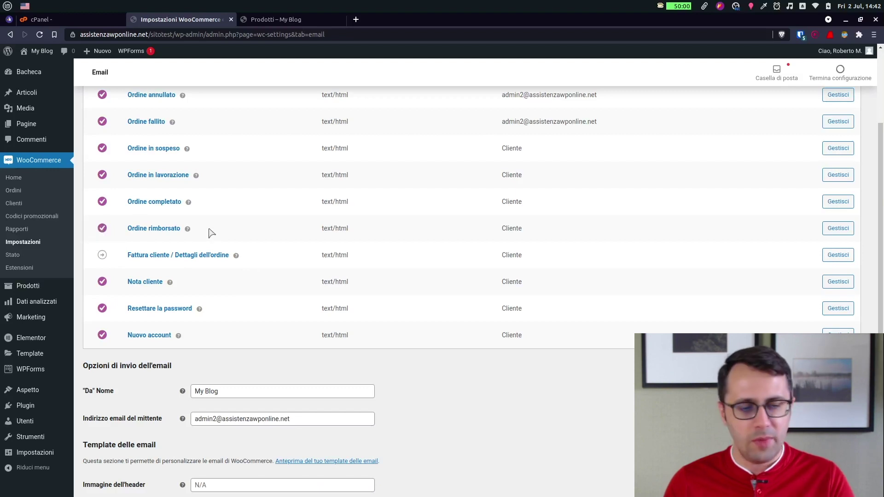
scroll(237, 251, down, 3)
scroll(450, 274, down, 7)
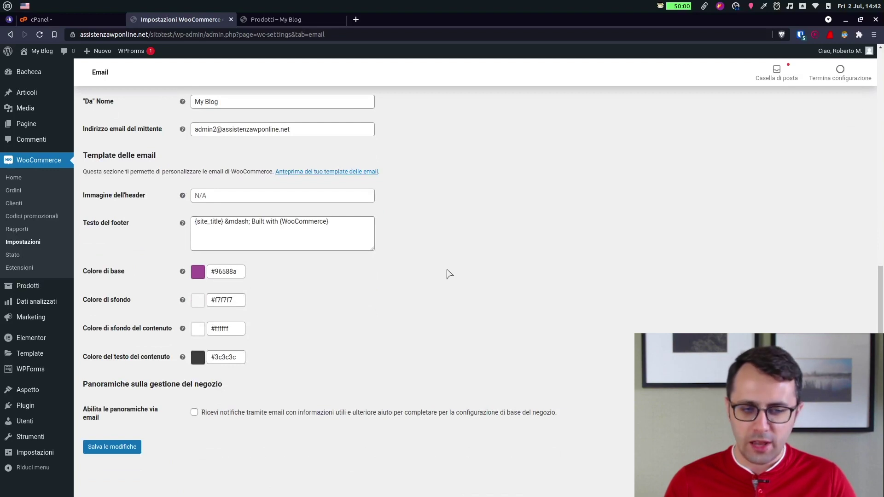
scroll(469, 245, up, 3)
scroll(263, 85, down, 3)
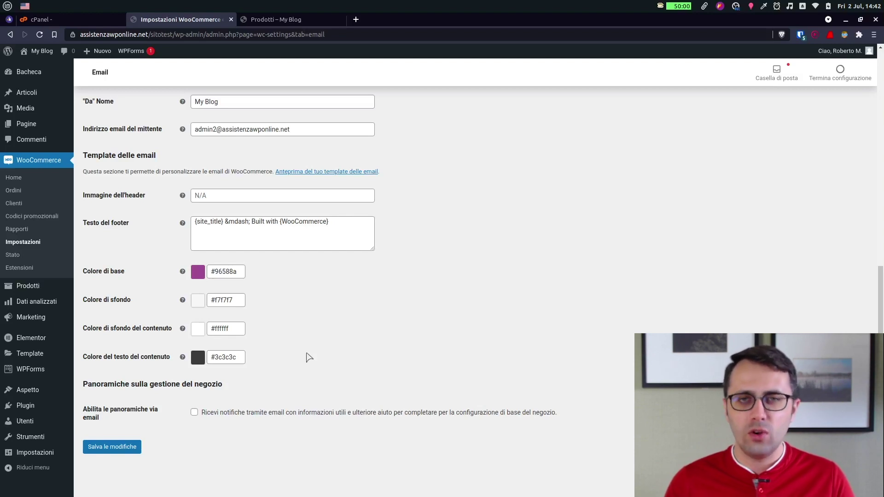
scroll(273, 378, up, 1)
scroll(304, 364, down, 1)
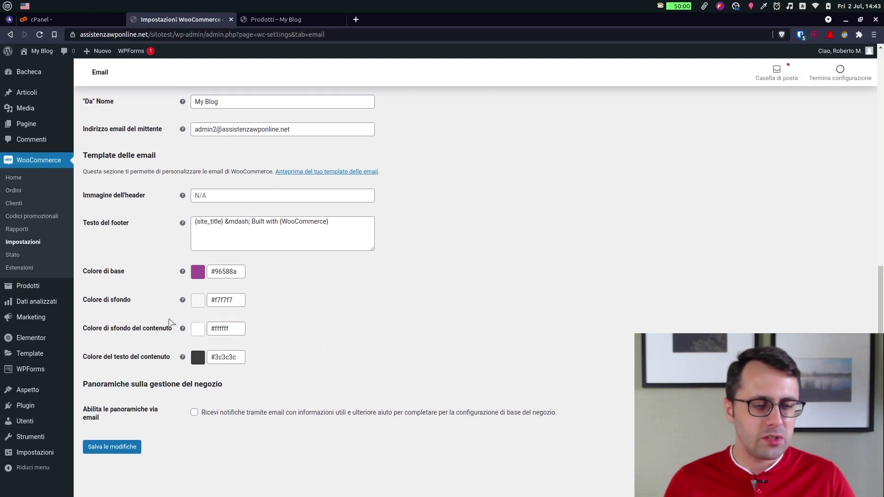
scroll(275, 277, up, 4)
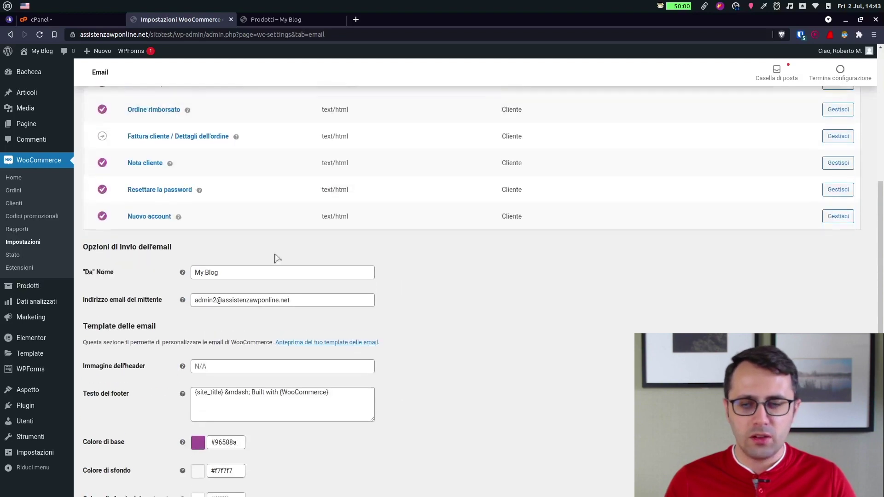
scroll(262, 328, up, 6)
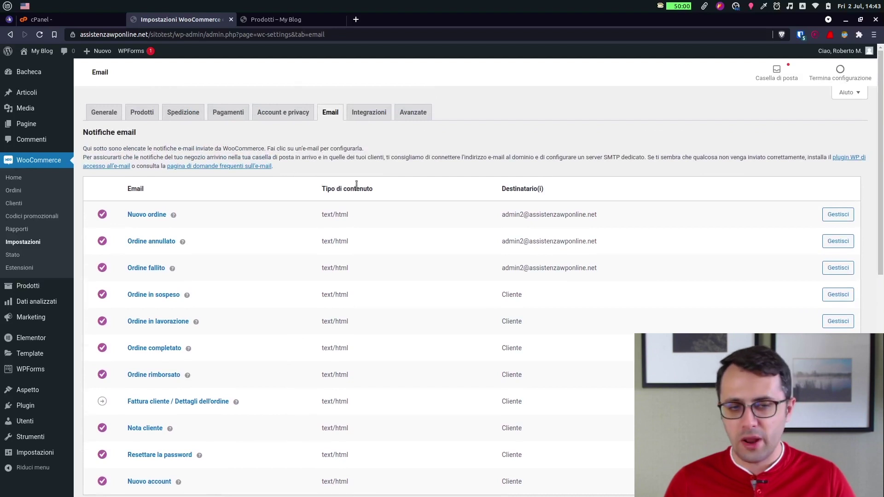
Review the MaxMind geolocation integration and the advanced page setup, checkout endpoint, and account endpoint settings.
click(368, 113)
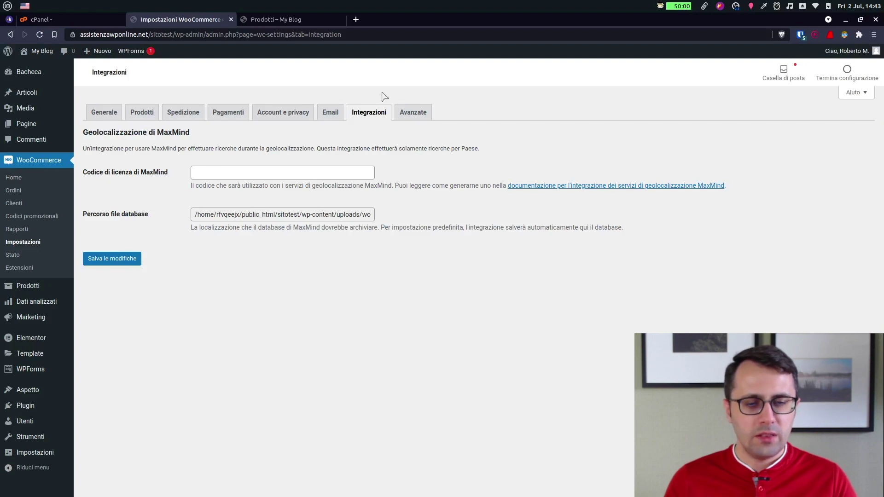
click(422, 117)
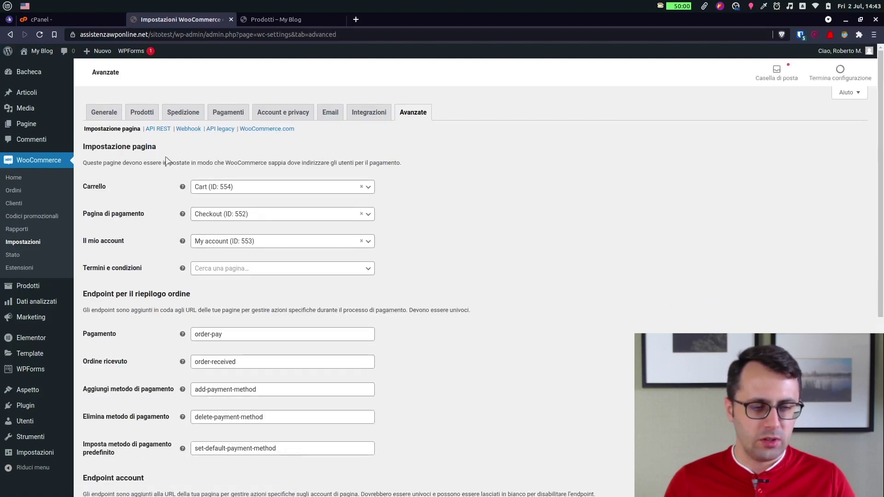
scroll(168, 158, down, 2)
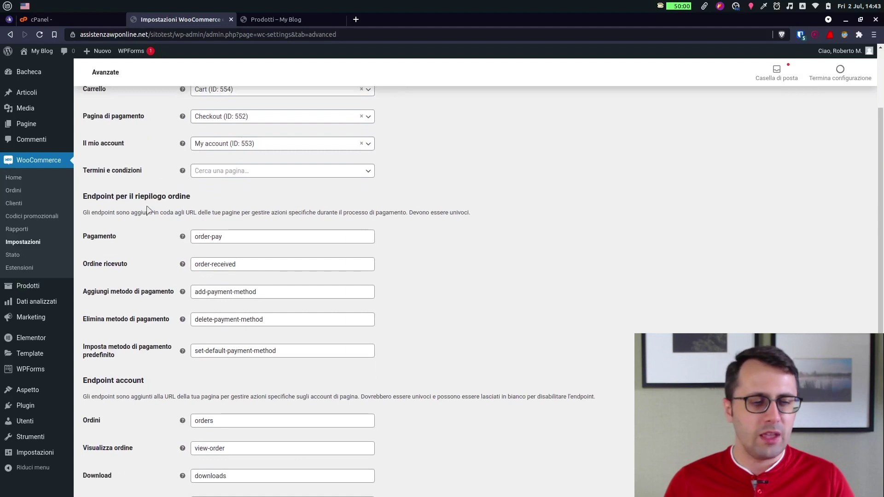
scroll(147, 209, down, 4)
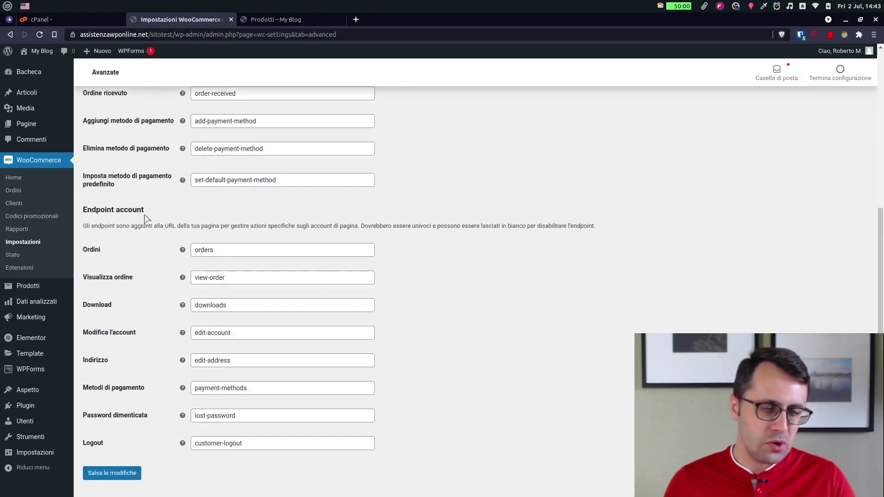
scroll(153, 280, up, 1)
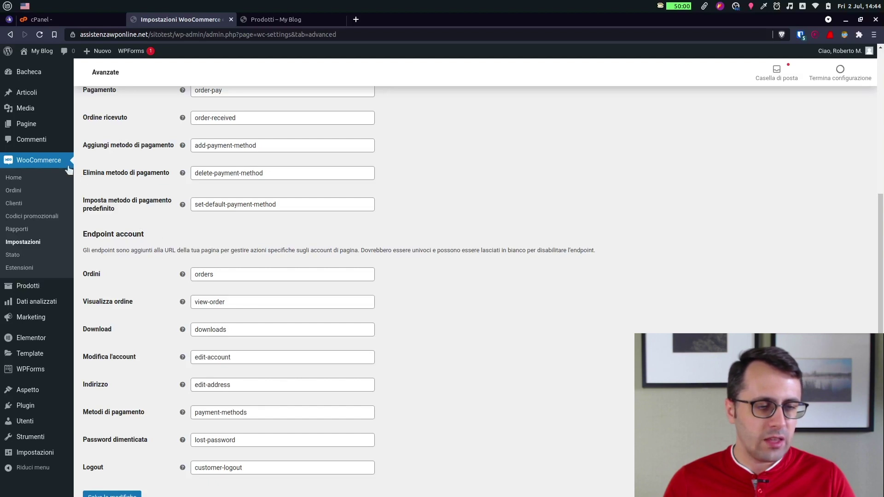
Look at the store's WooCommerce orders page and customers page.
click(22, 179)
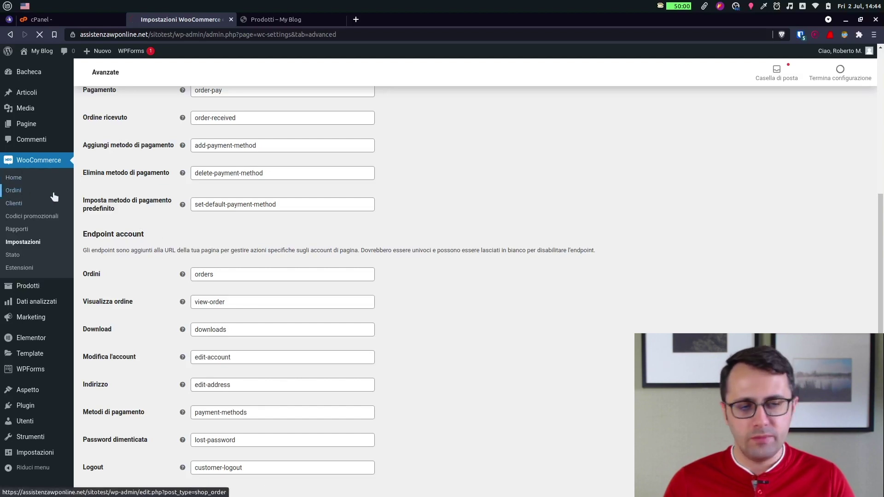
click(14, 190)
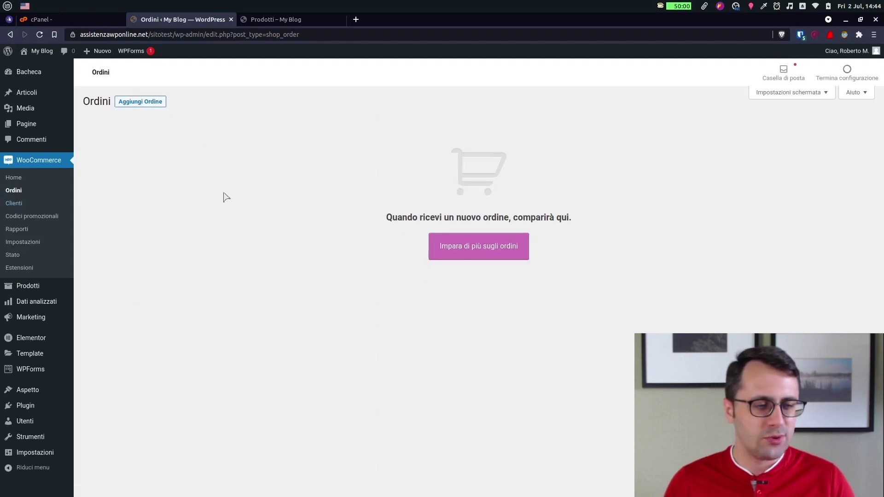
click(24, 206)
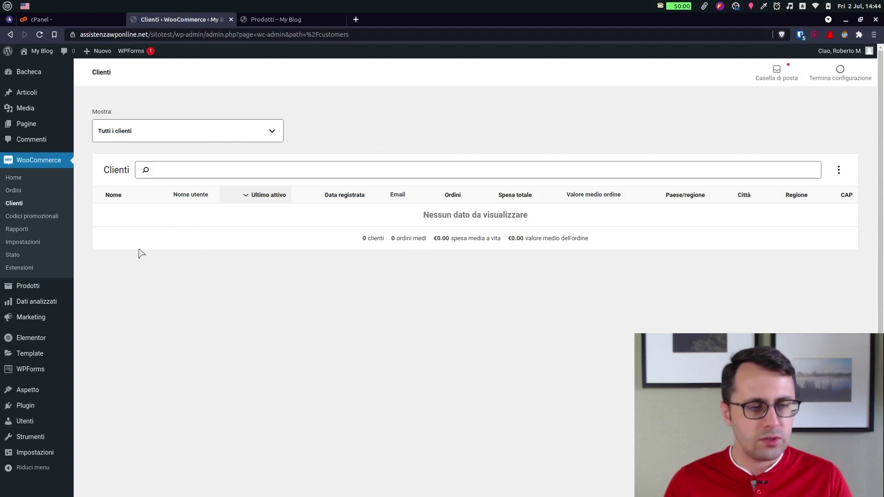
Open the promotional codes page and review its options for creating coupons.
click(26, 219)
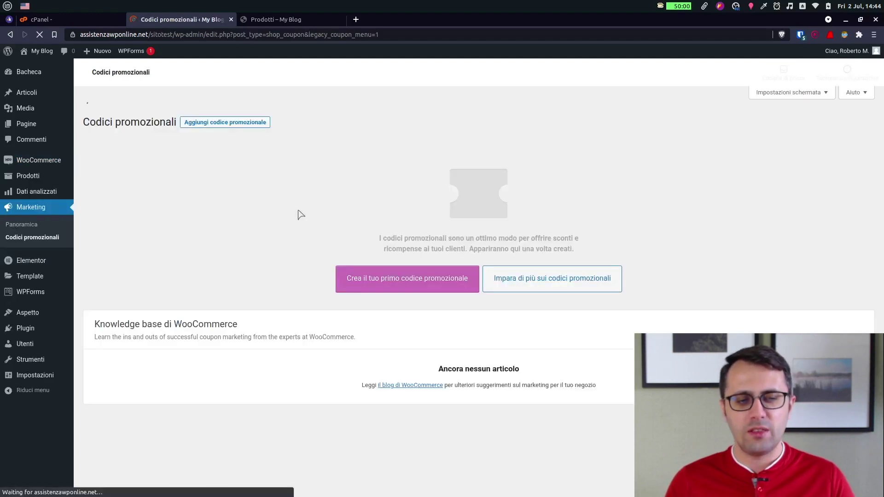
scroll(271, 233, down, 2)
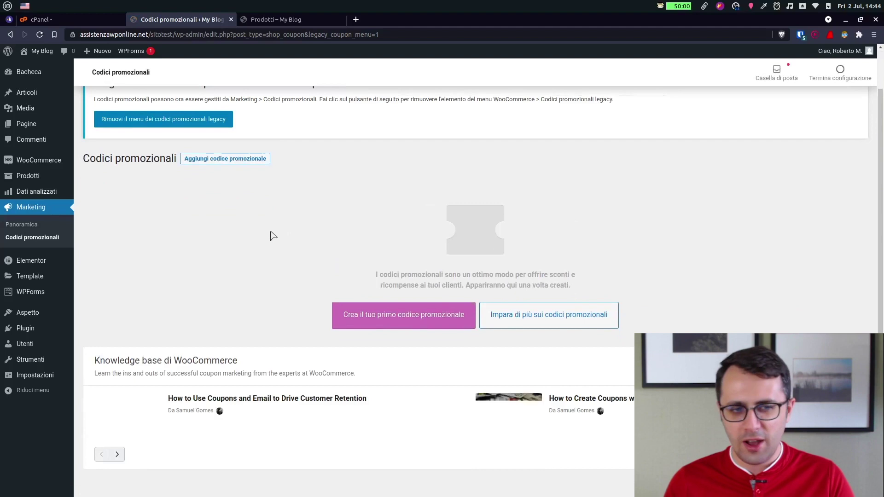
scroll(265, 238, down, 3)
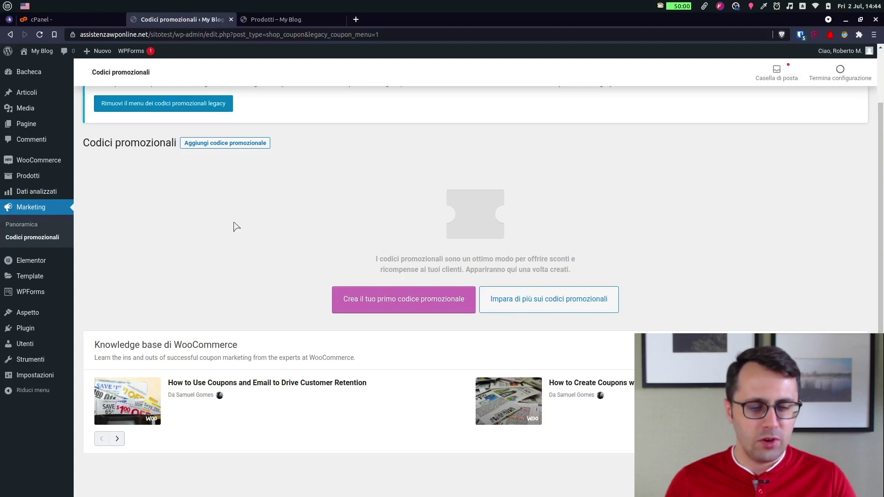
scroll(236, 227, up, 3)
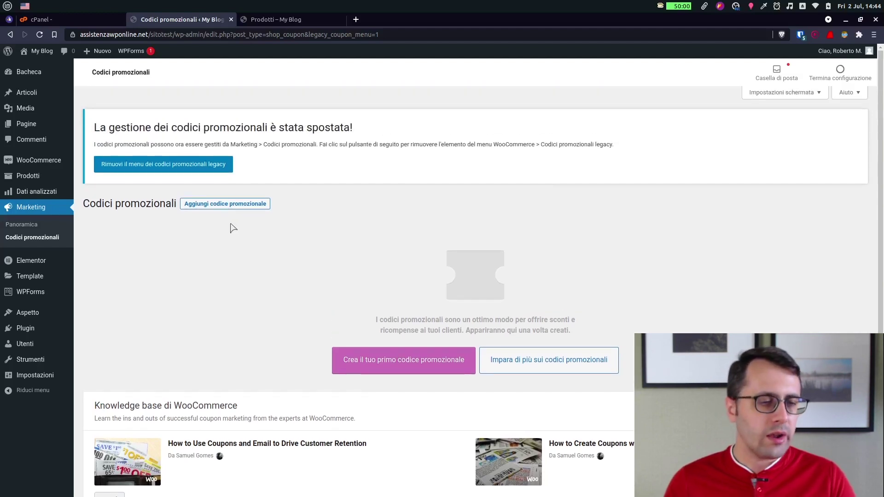
Open the list of all products and look over the template's imported cosmetics items.
mouse_move(59, 181)
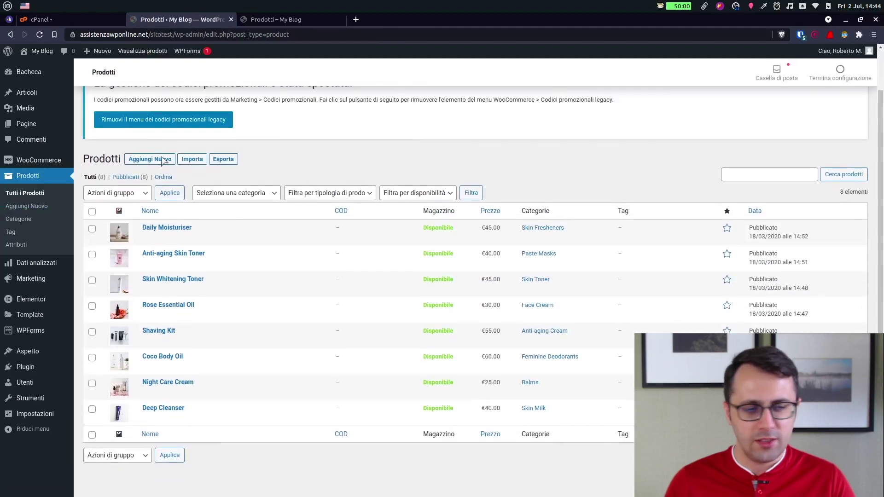
scroll(335, 334, up, 1)
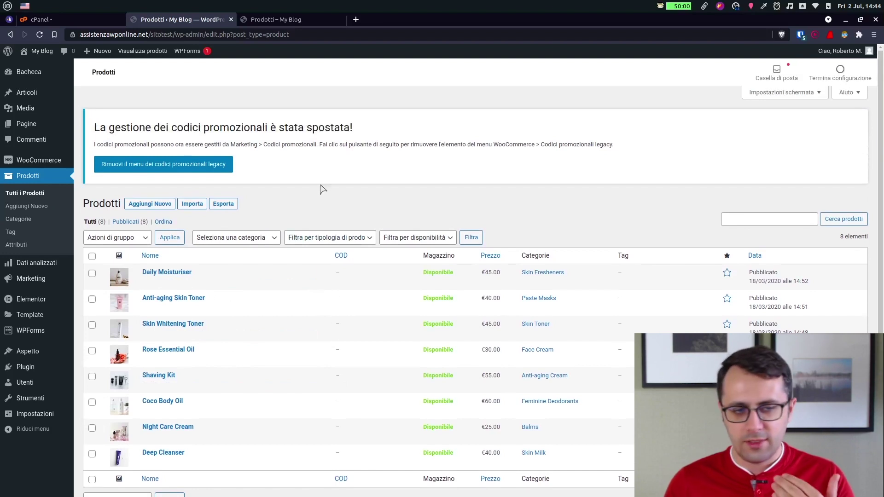
scroll(322, 189, down, 2)
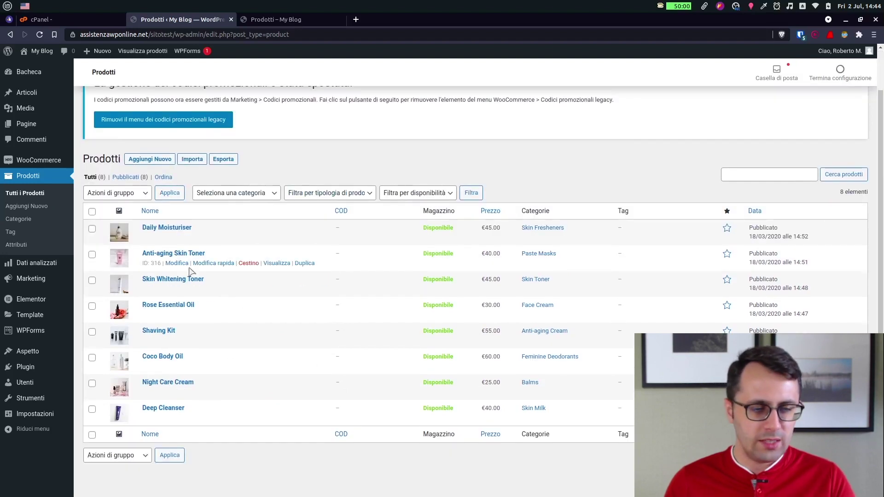
Look at the storefront's Shop page to see how the imported cosmetics products are displayed.
click(272, 20)
scroll(302, 212, down, 2)
scroll(301, 212, down, 2)
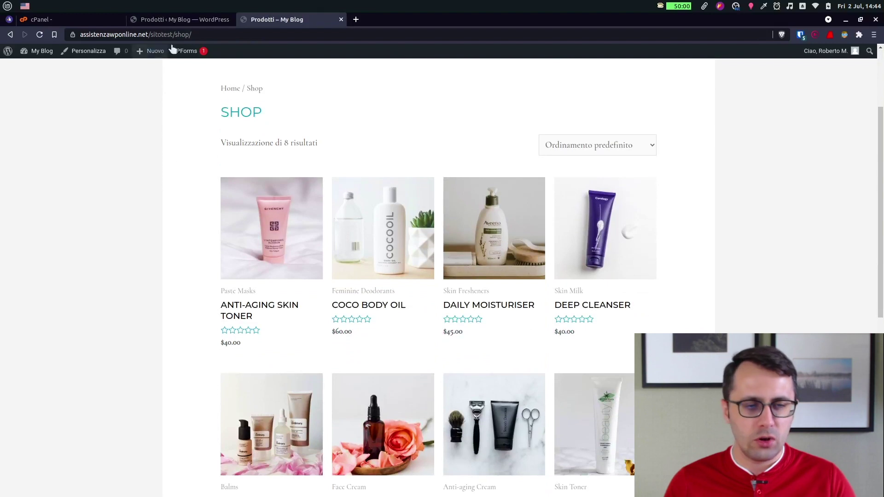
Open the Daily Moisturiser product for editing and review its title, description, and general product data.
click(184, 19)
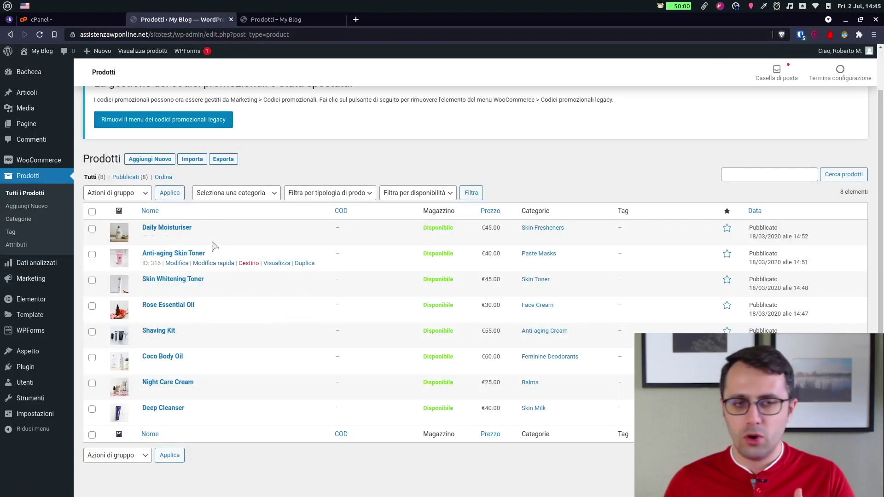
click(177, 237)
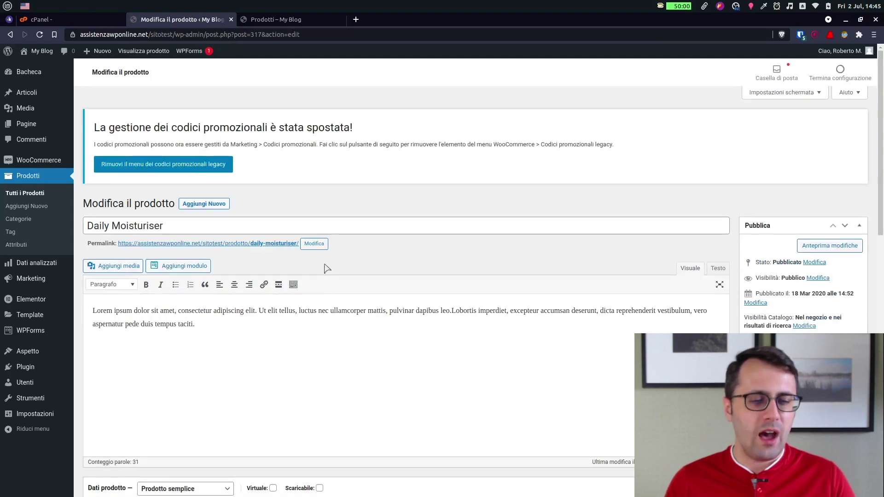
scroll(331, 266, down, 2)
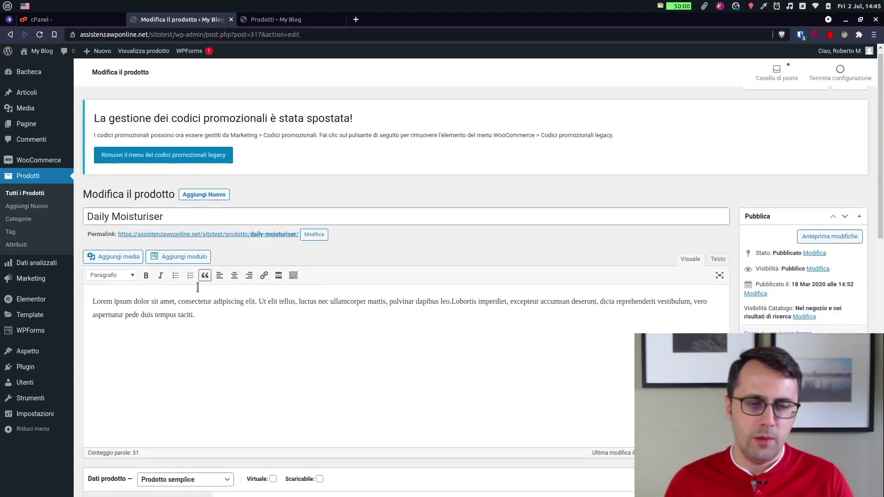
drag(165, 154, 82, 153)
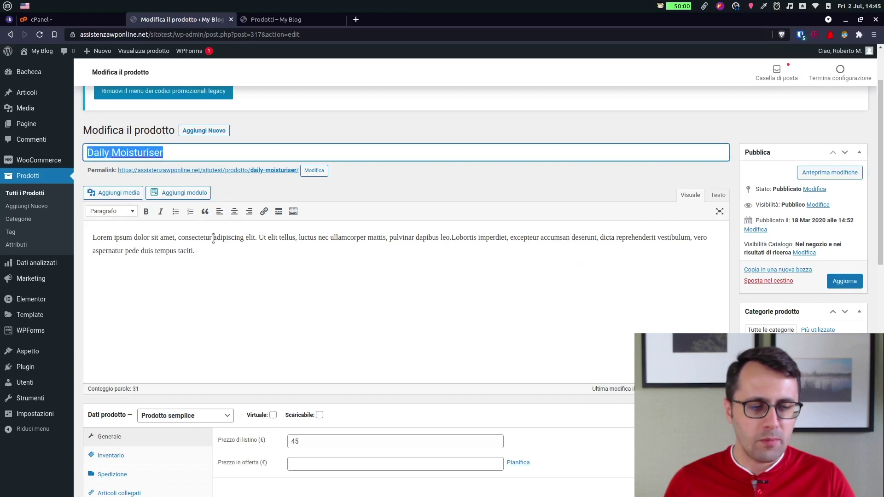
click(249, 294)
scroll(214, 244, down, 3)
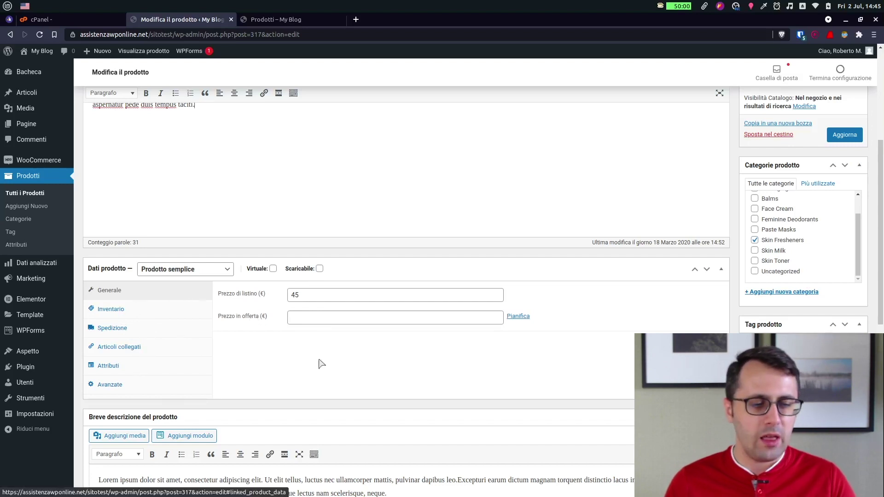
scroll(382, 322, down, 2)
scroll(517, 237, up, 3)
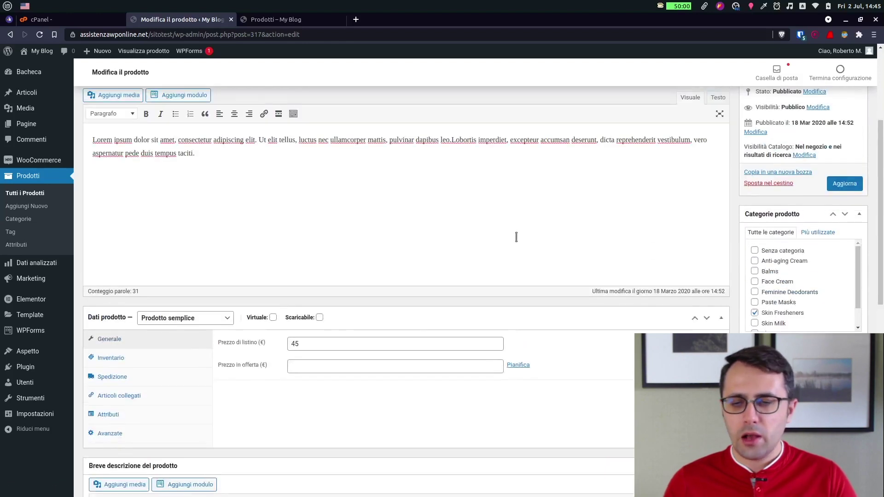
scroll(790, 184, up, 3)
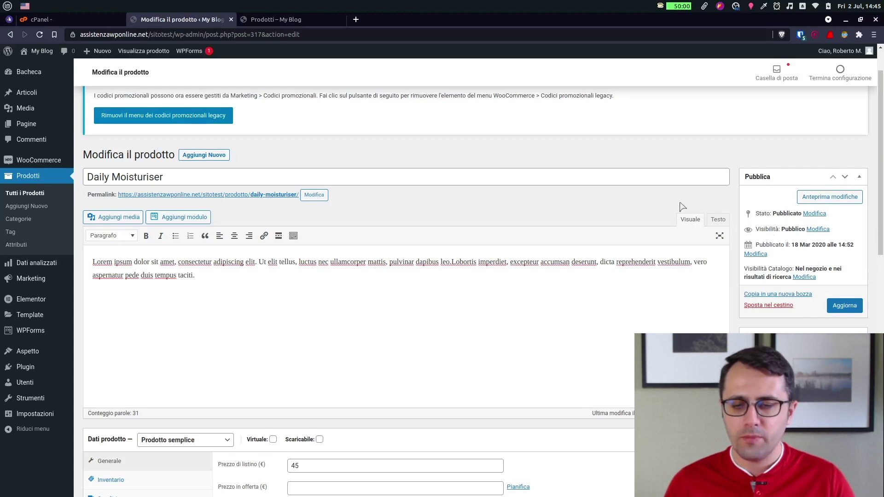
Review the Daily Moisturiser's categories, tags, short description, Astra settings, and product image.
scroll(682, 206, down, 4)
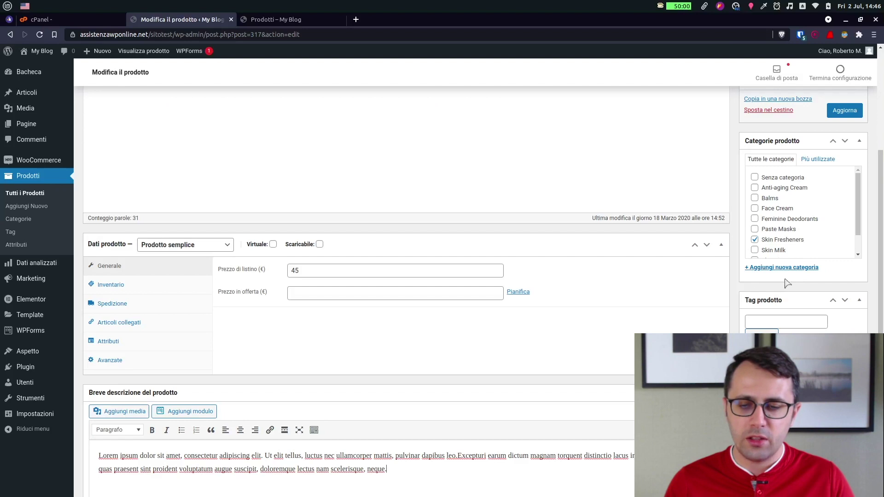
scroll(679, 225, down, 2)
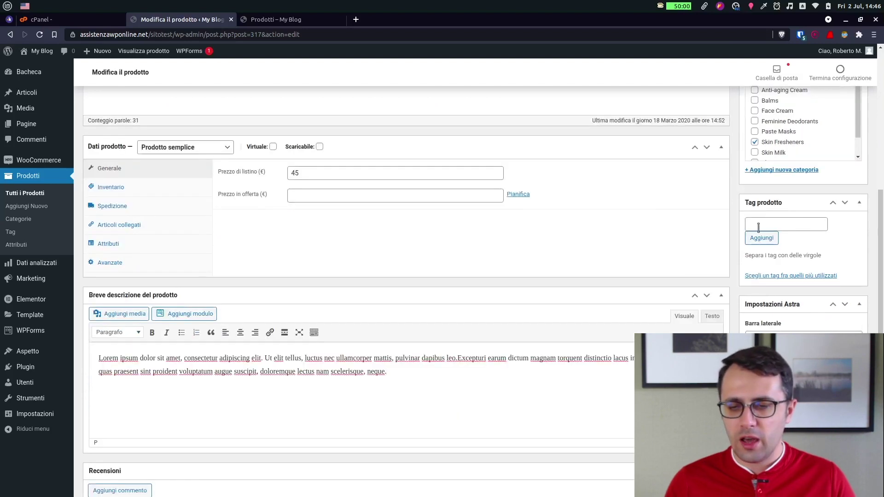
scroll(727, 225, down, 2)
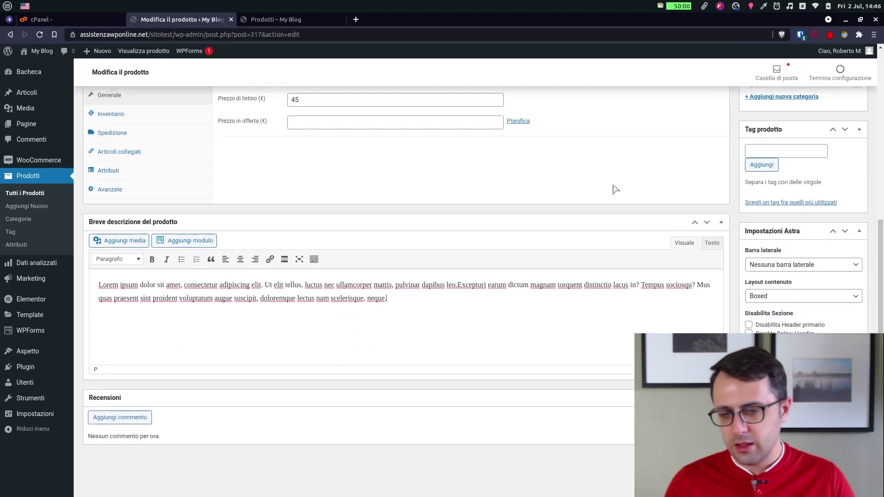
scroll(600, 214, down, 2)
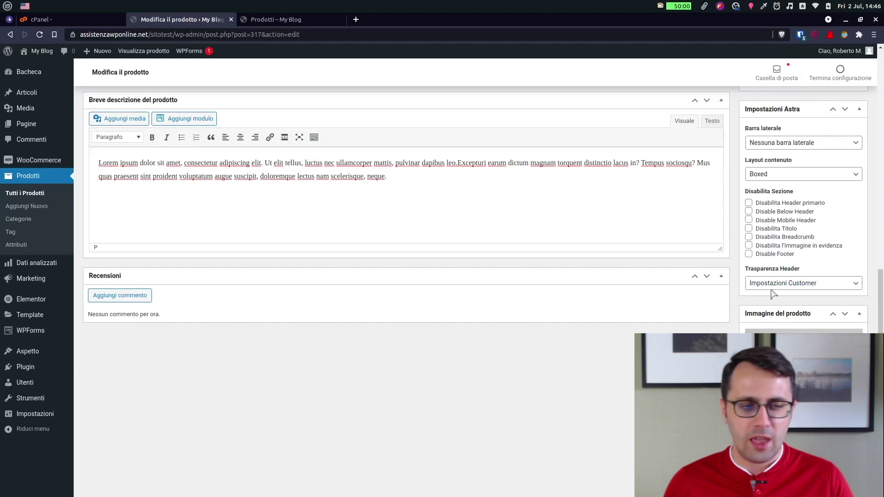
click(107, 225)
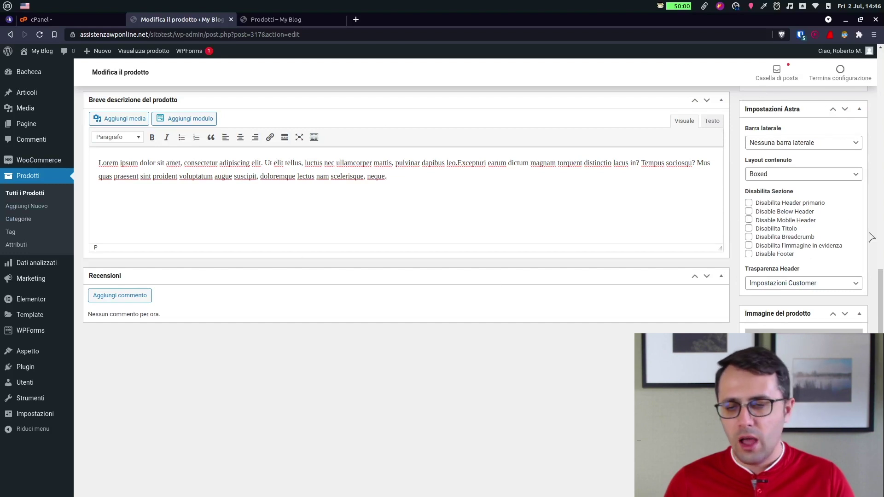
scroll(529, 230, down, 2)
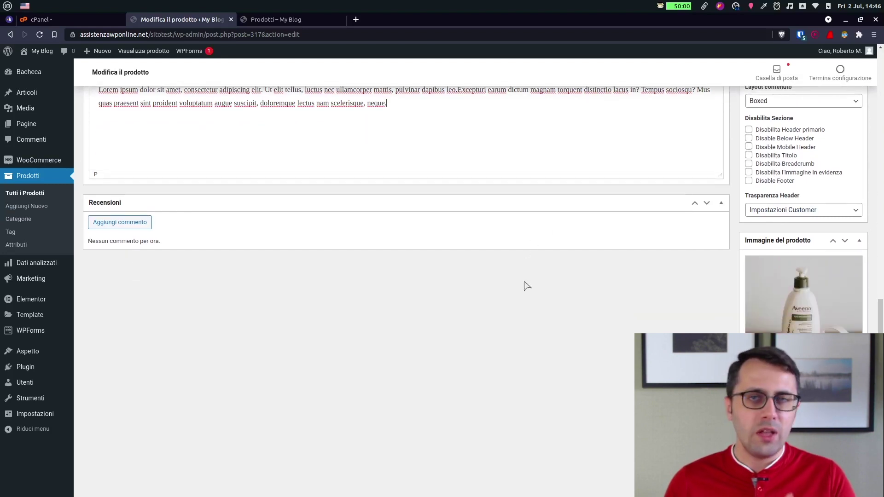
scroll(525, 286, down, 1)
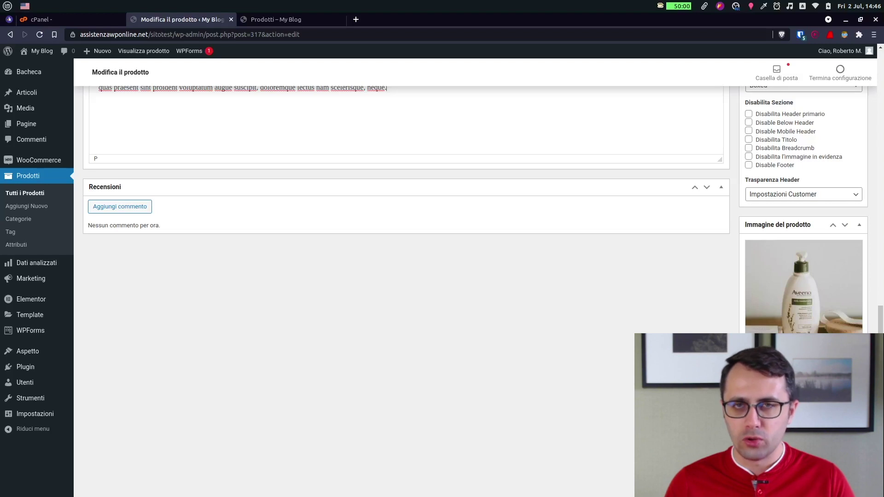
Open the Anti-aging Skin Toner's page in the storefront shop and examine its product layout.
click(267, 21)
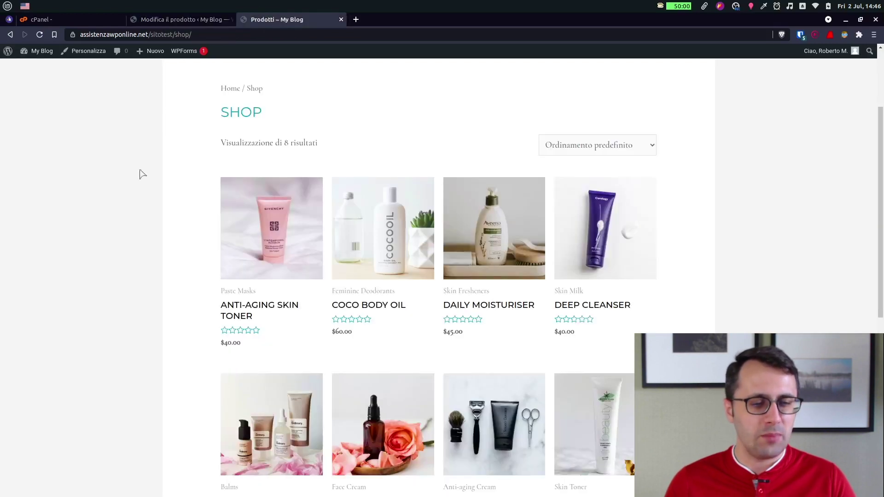
click(291, 224)
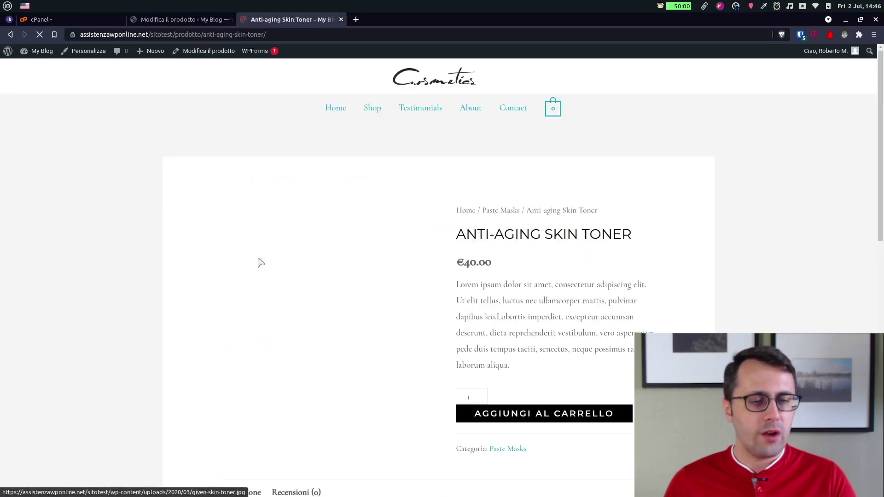
scroll(199, 300, down, 1)
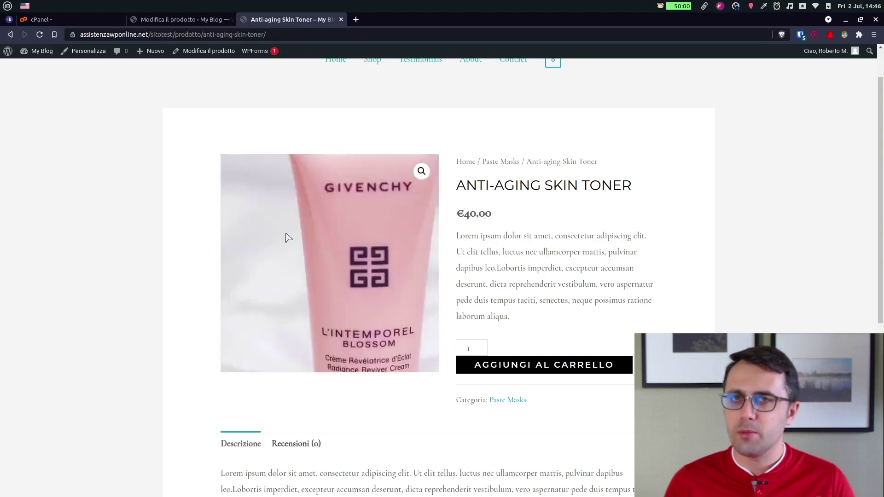
scroll(184, 278, down, 1)
scroll(186, 280, up, 2)
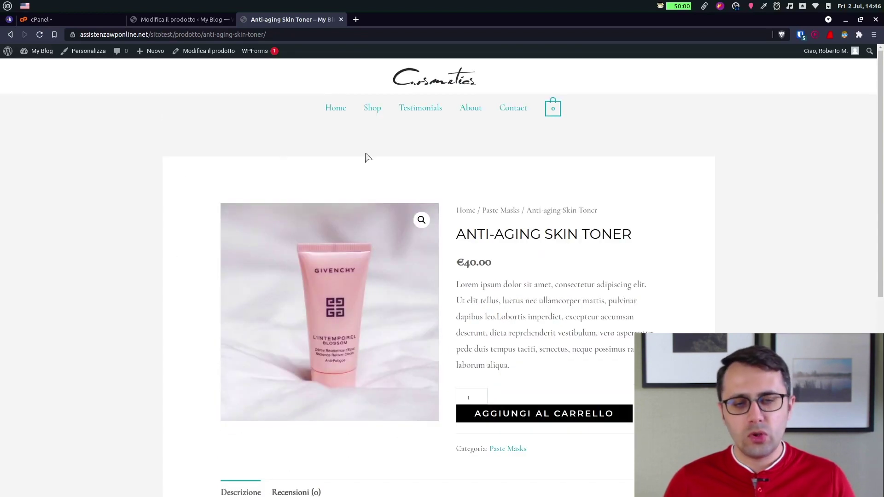